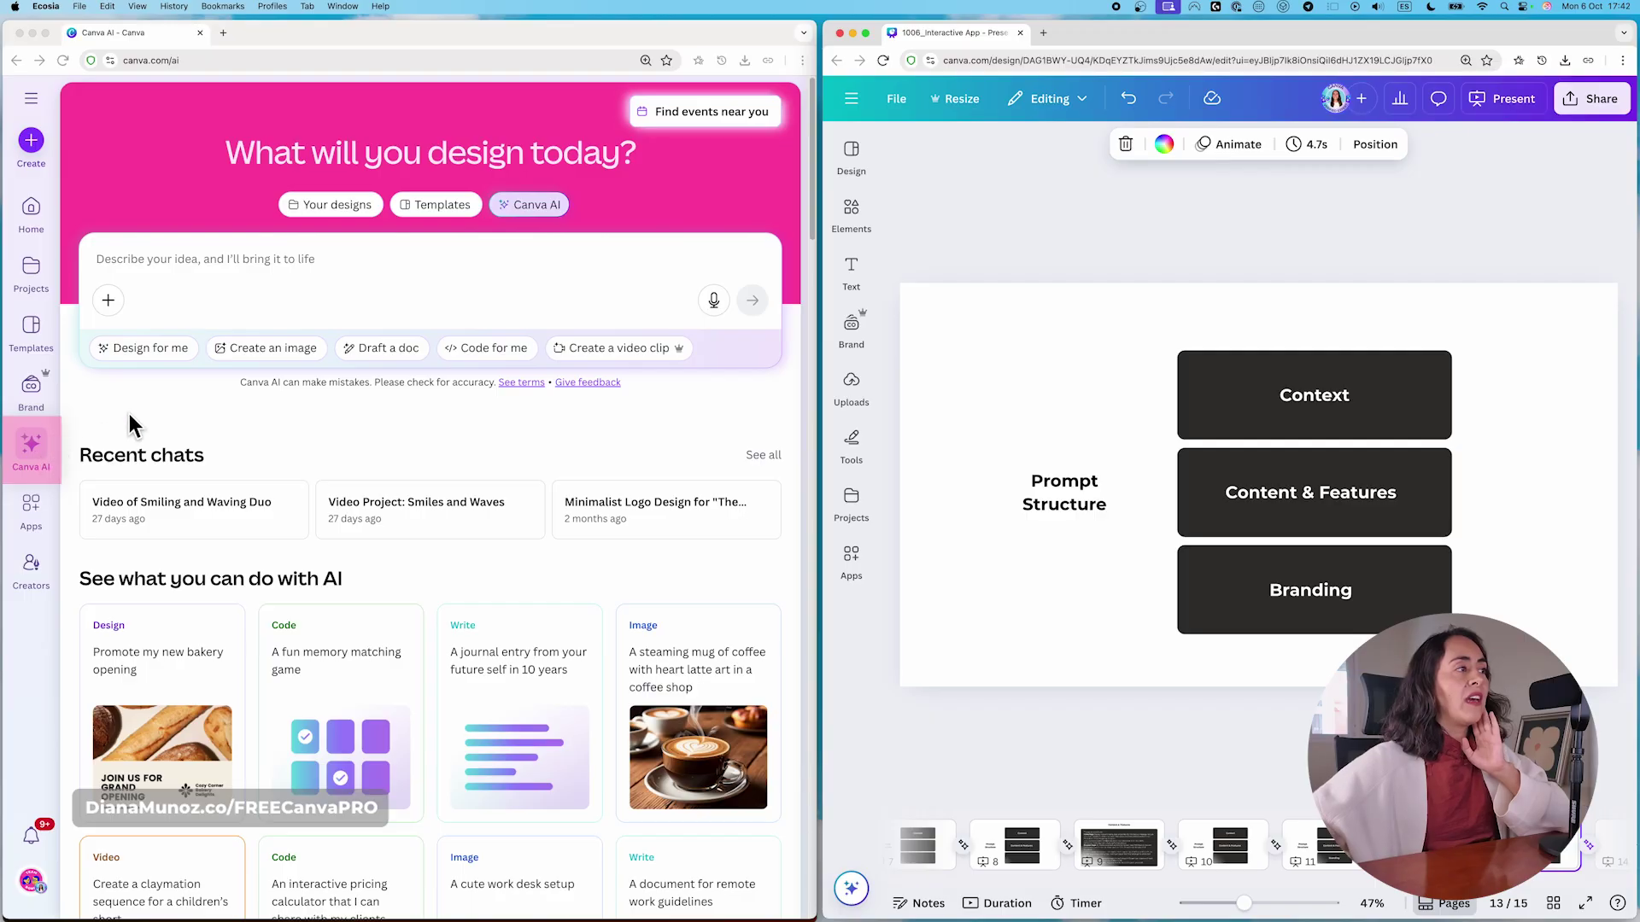
- Choose the Code for me mode and fill the prompt with the Context text copied from page 6 of the presentation
left_click(505, 359)
left_click(512, 363)
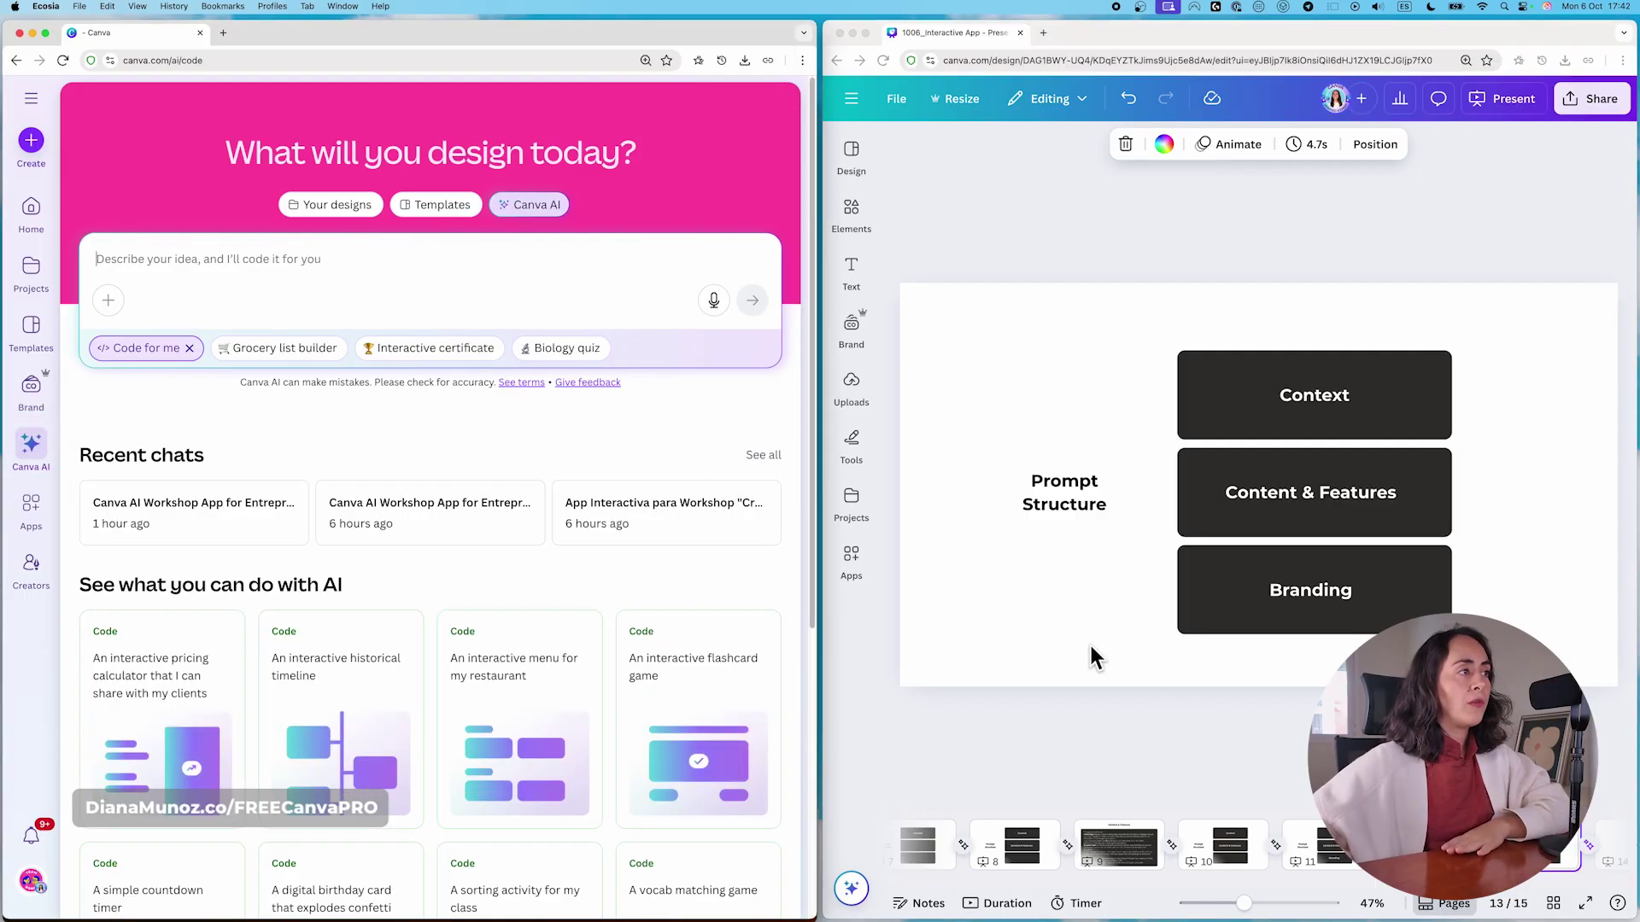
scroll(1130, 858, "left", 3)
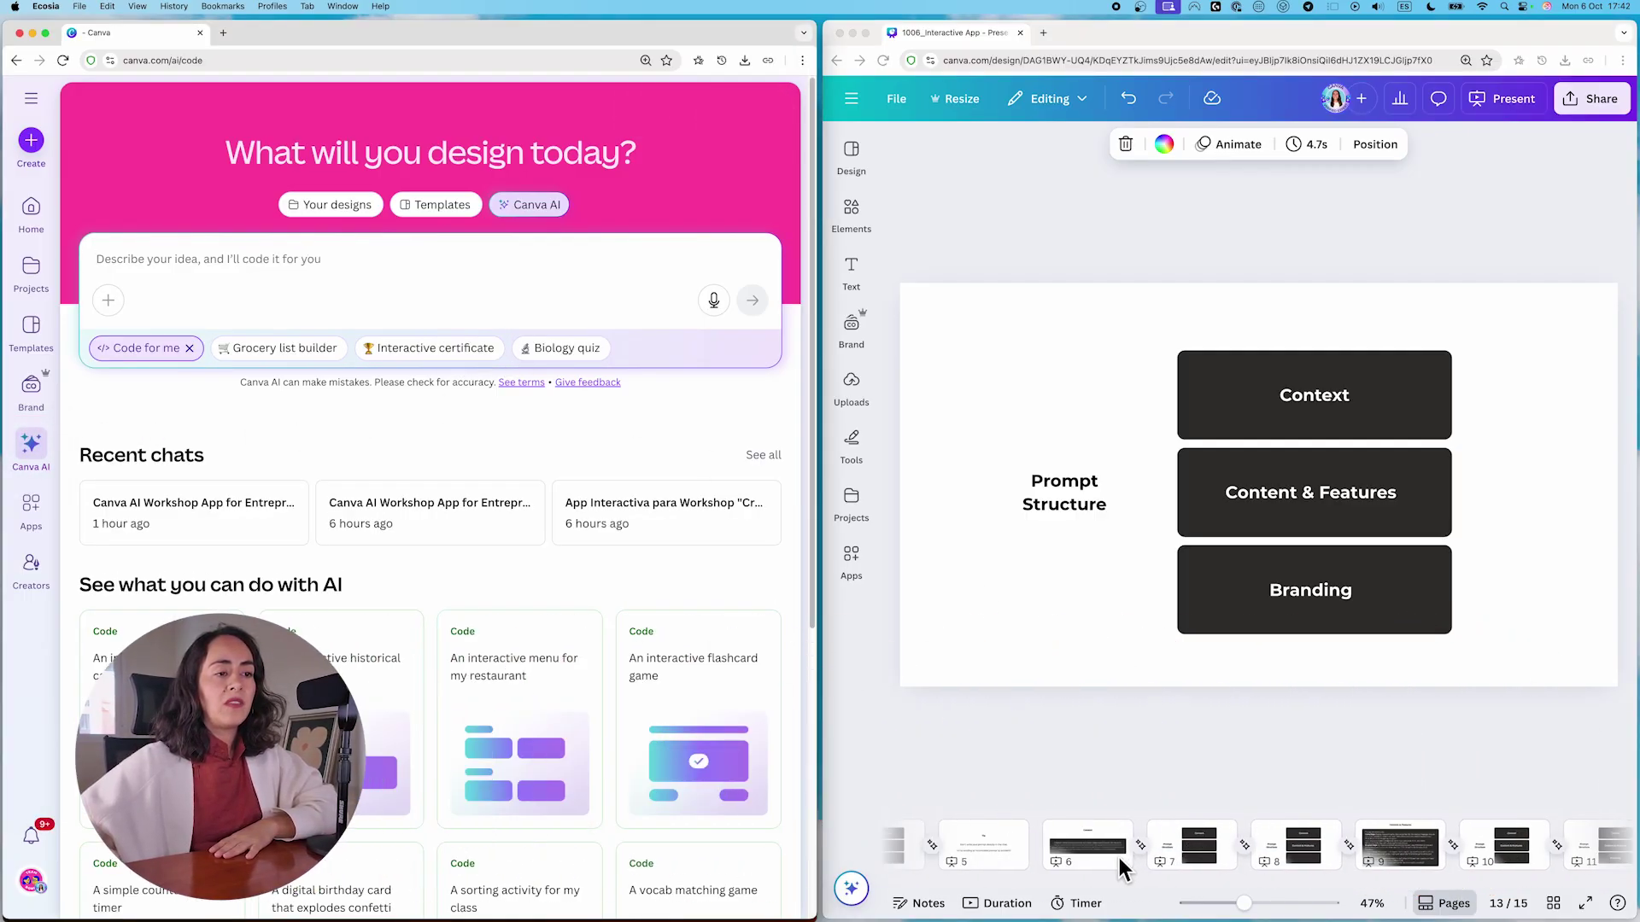
scroll(1110, 861, "left", 3)
left_click(1213, 854)
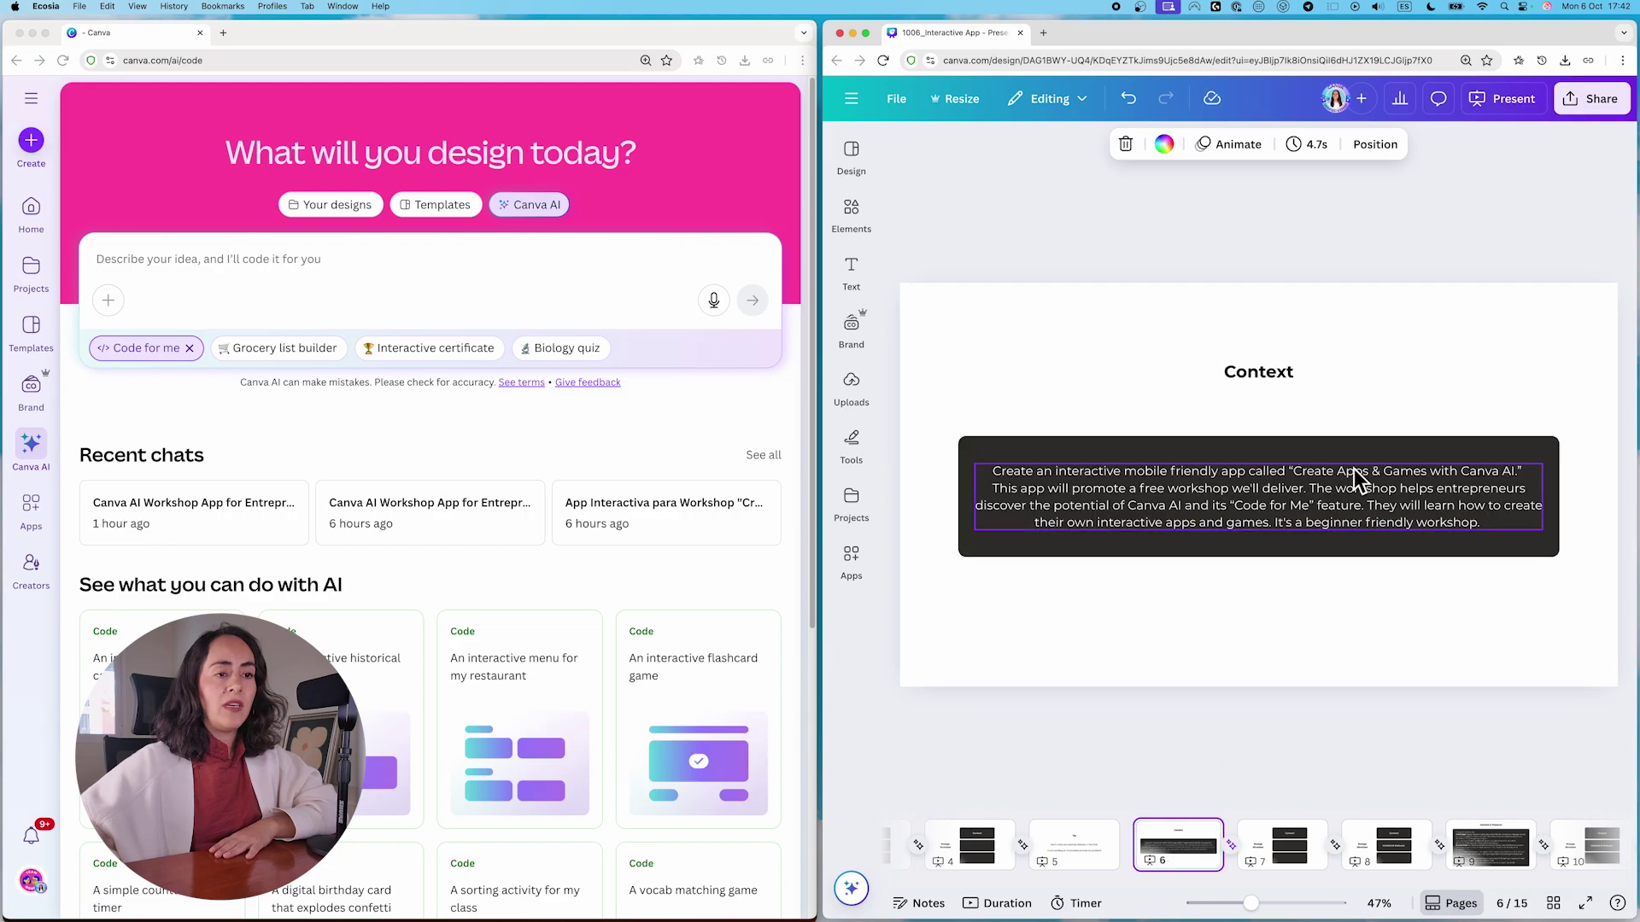
left_click(1353, 474)
left_click(1347, 465)
key("ctrl+c")
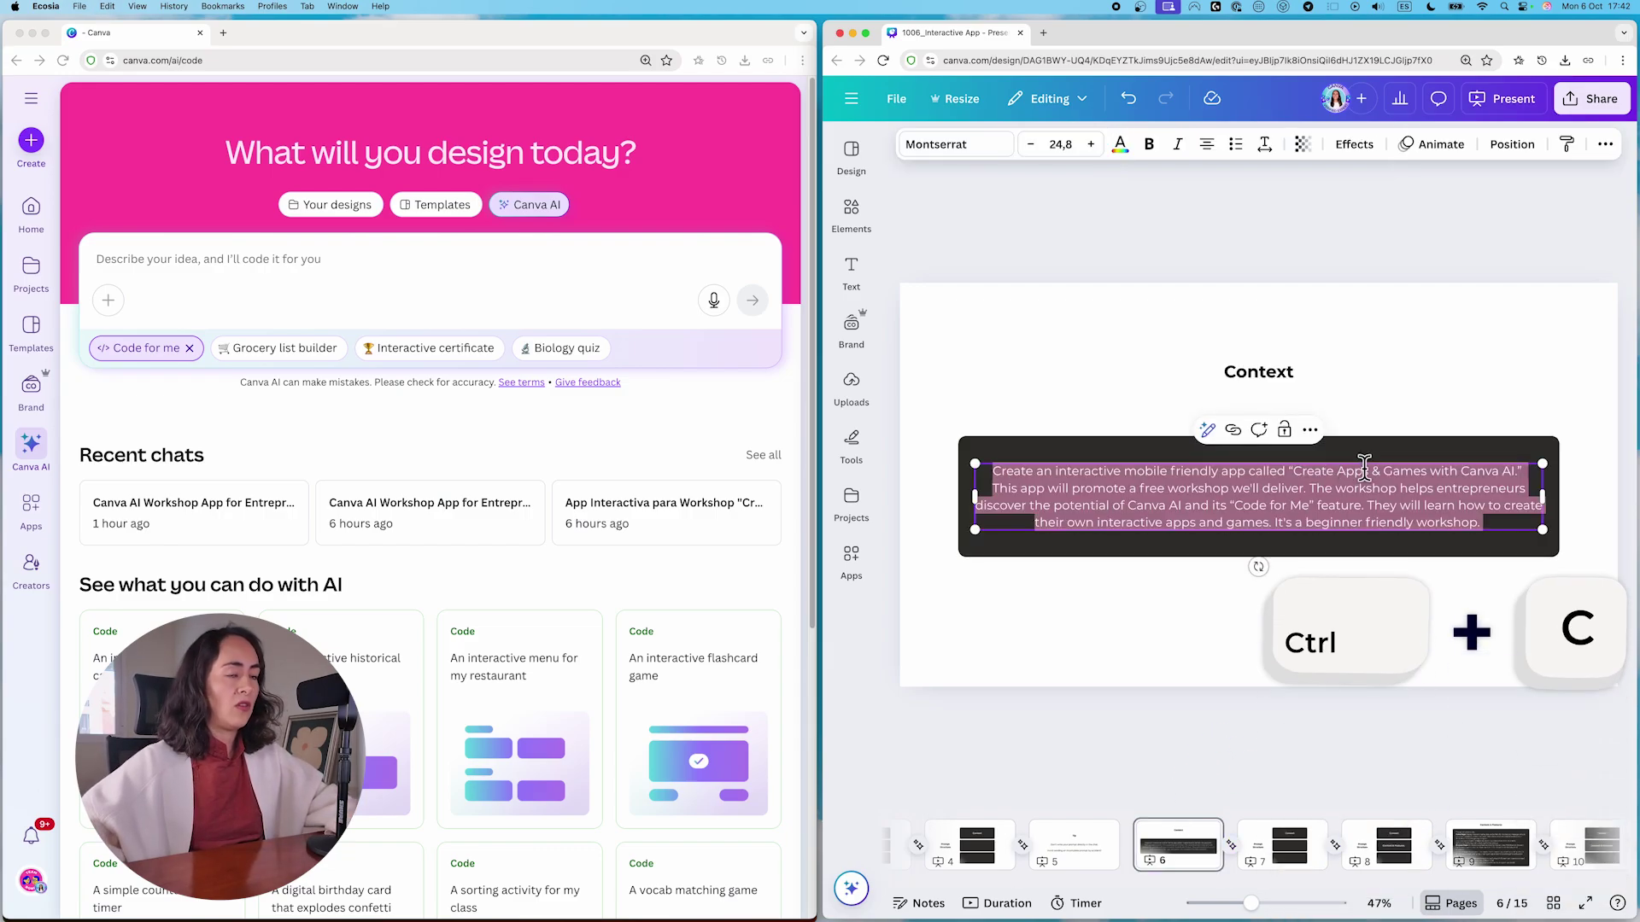
left_click(223, 263)
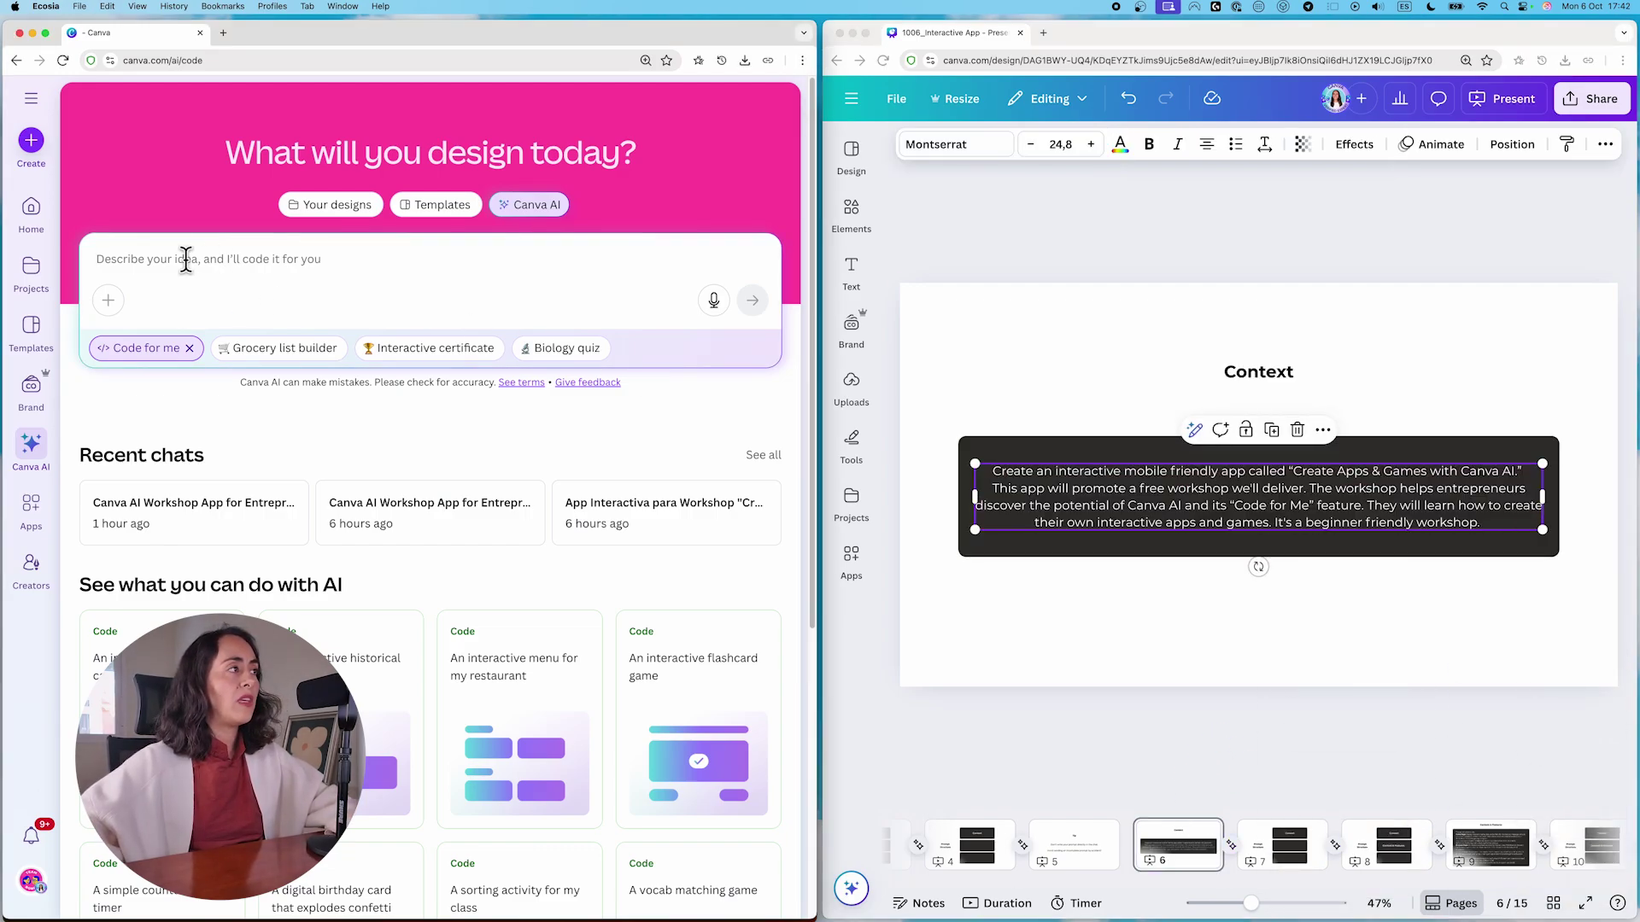
key("ctrl+v")
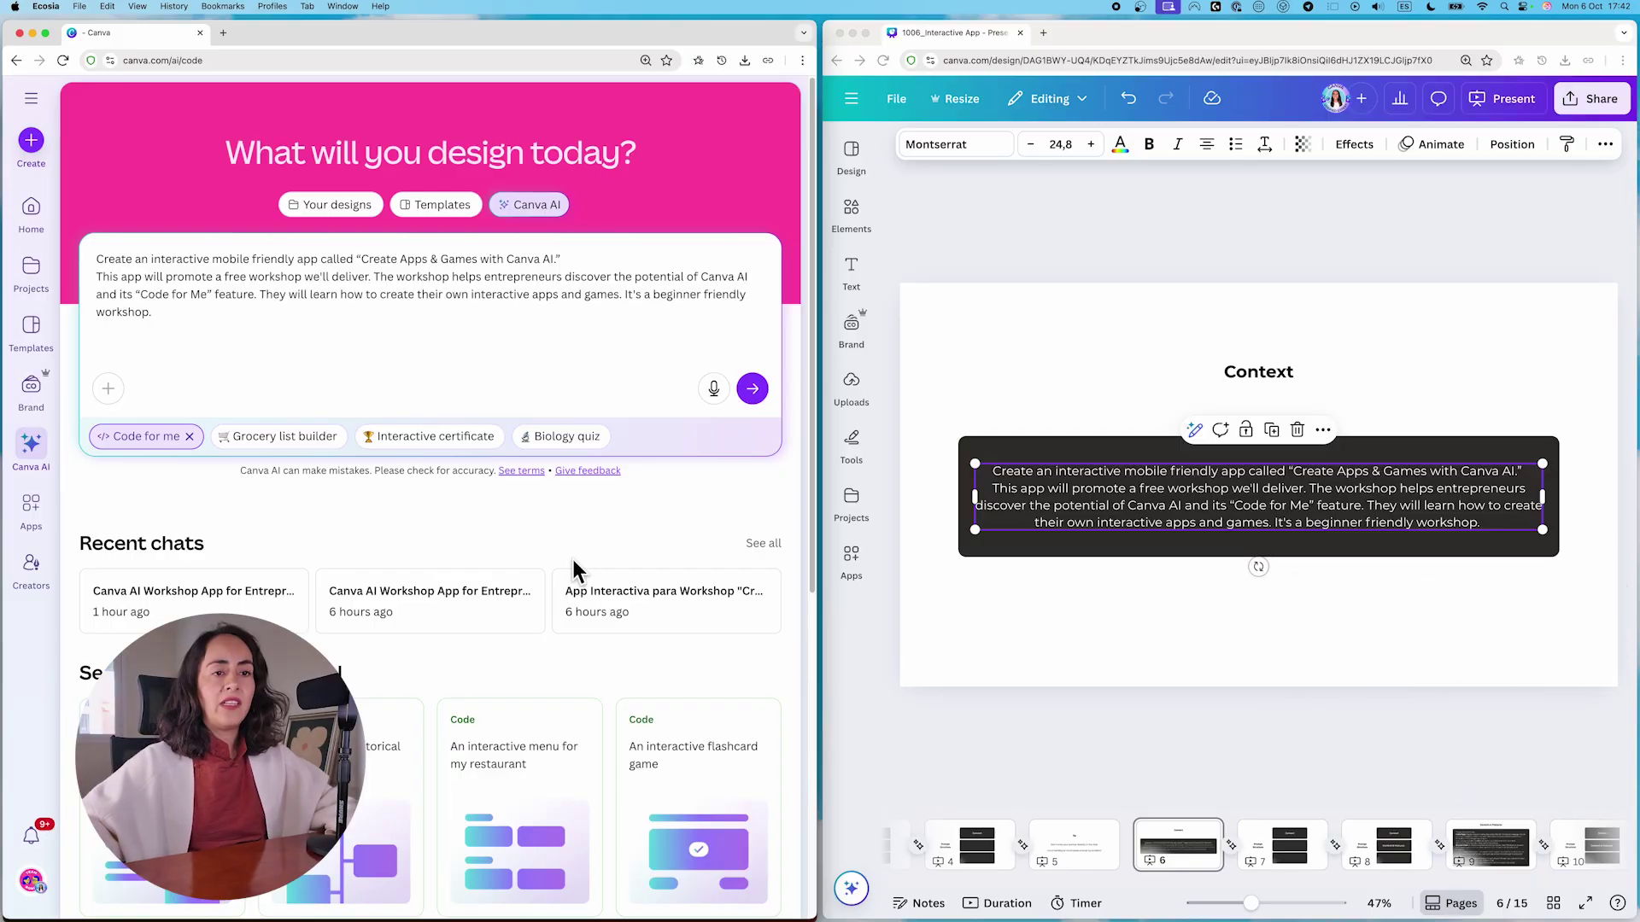
- Append the Content & Features text from page 9 of the presentation to the prompt, starting a new line after it
left_click(1401, 858)
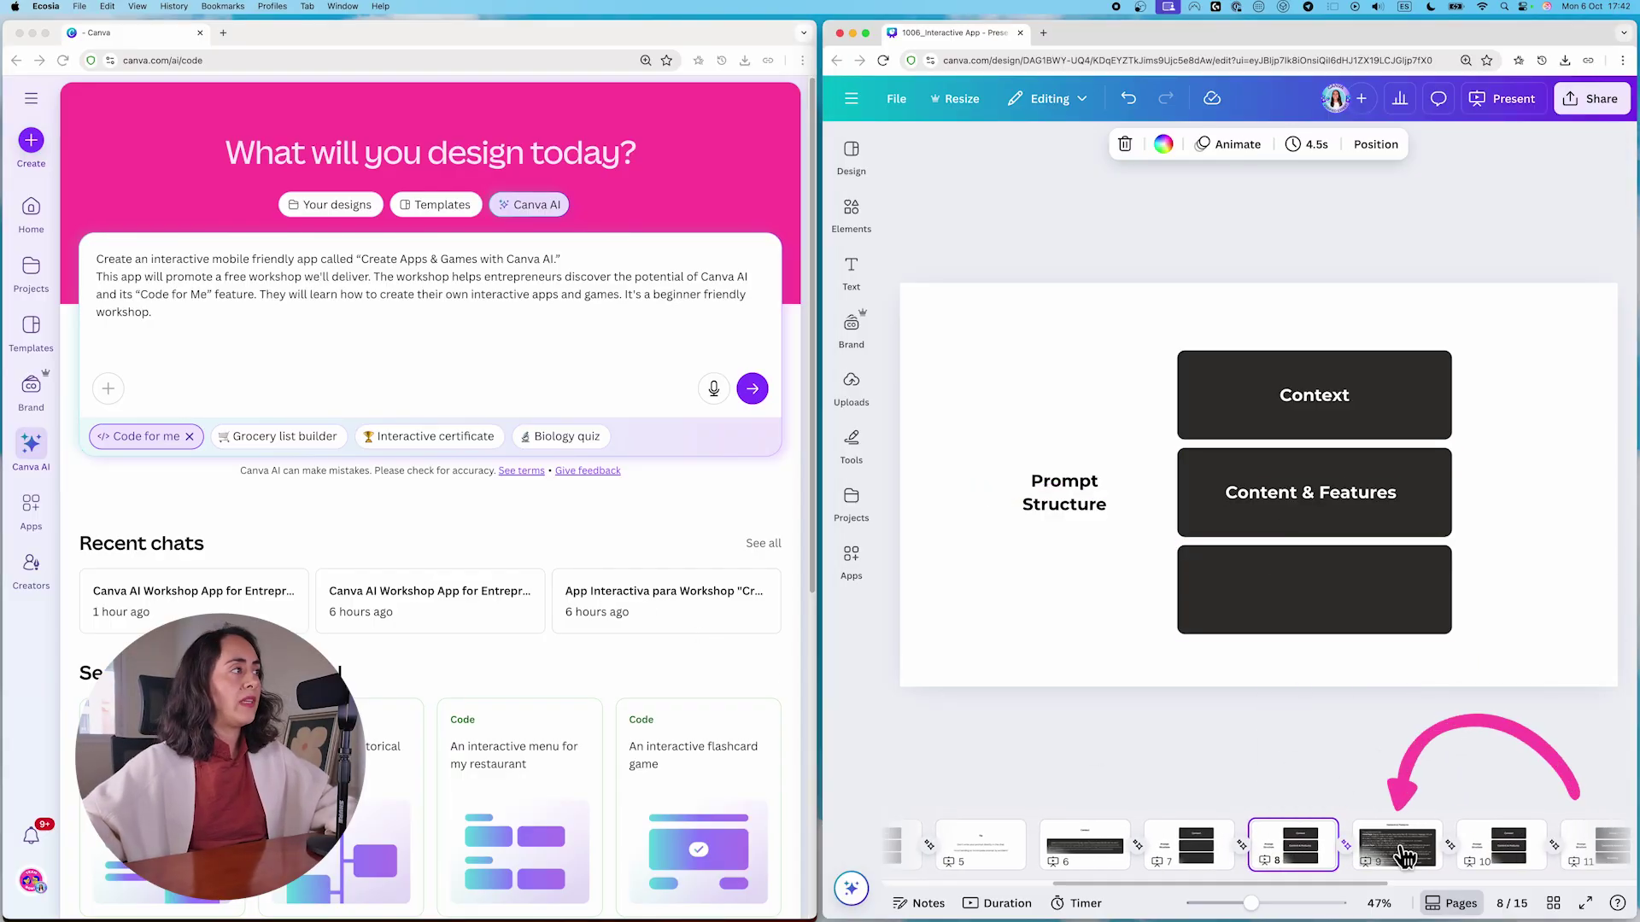
scroll(1213, 444, "down", 2)
left_click(1178, 408)
key("super+a")
key("super+c")
left_click(216, 337)
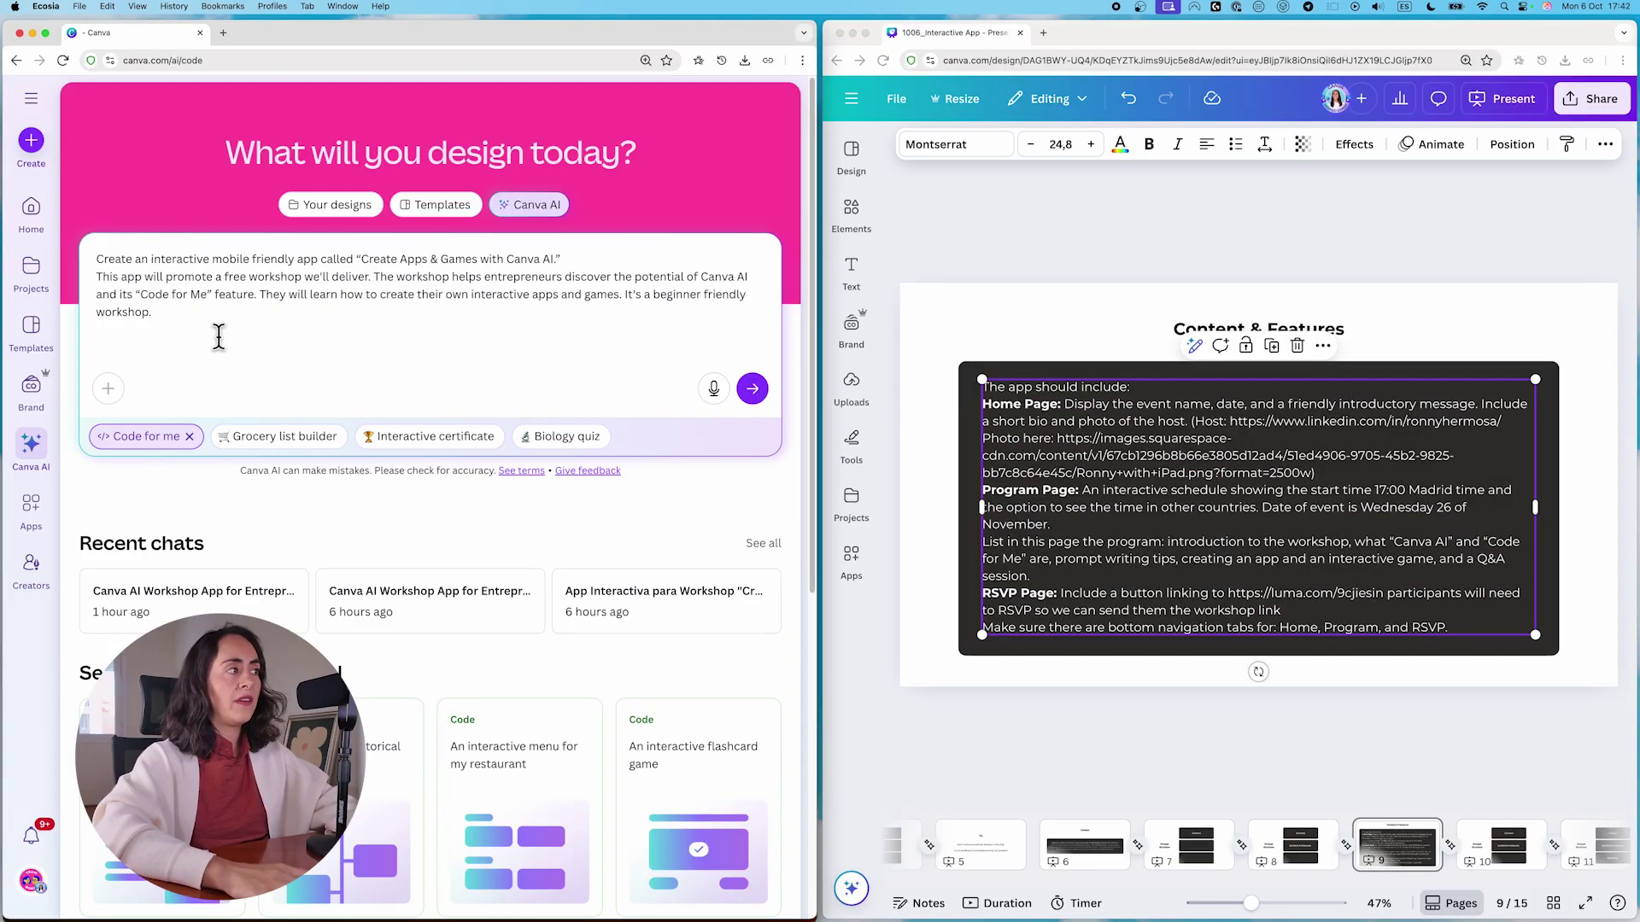
key("super+v")
key("shift+Return")
- Append the Branding text with the colors and Montserrat font rules from page 12 of the presentation to the prompt
scroll(1418, 841, "right", 3)
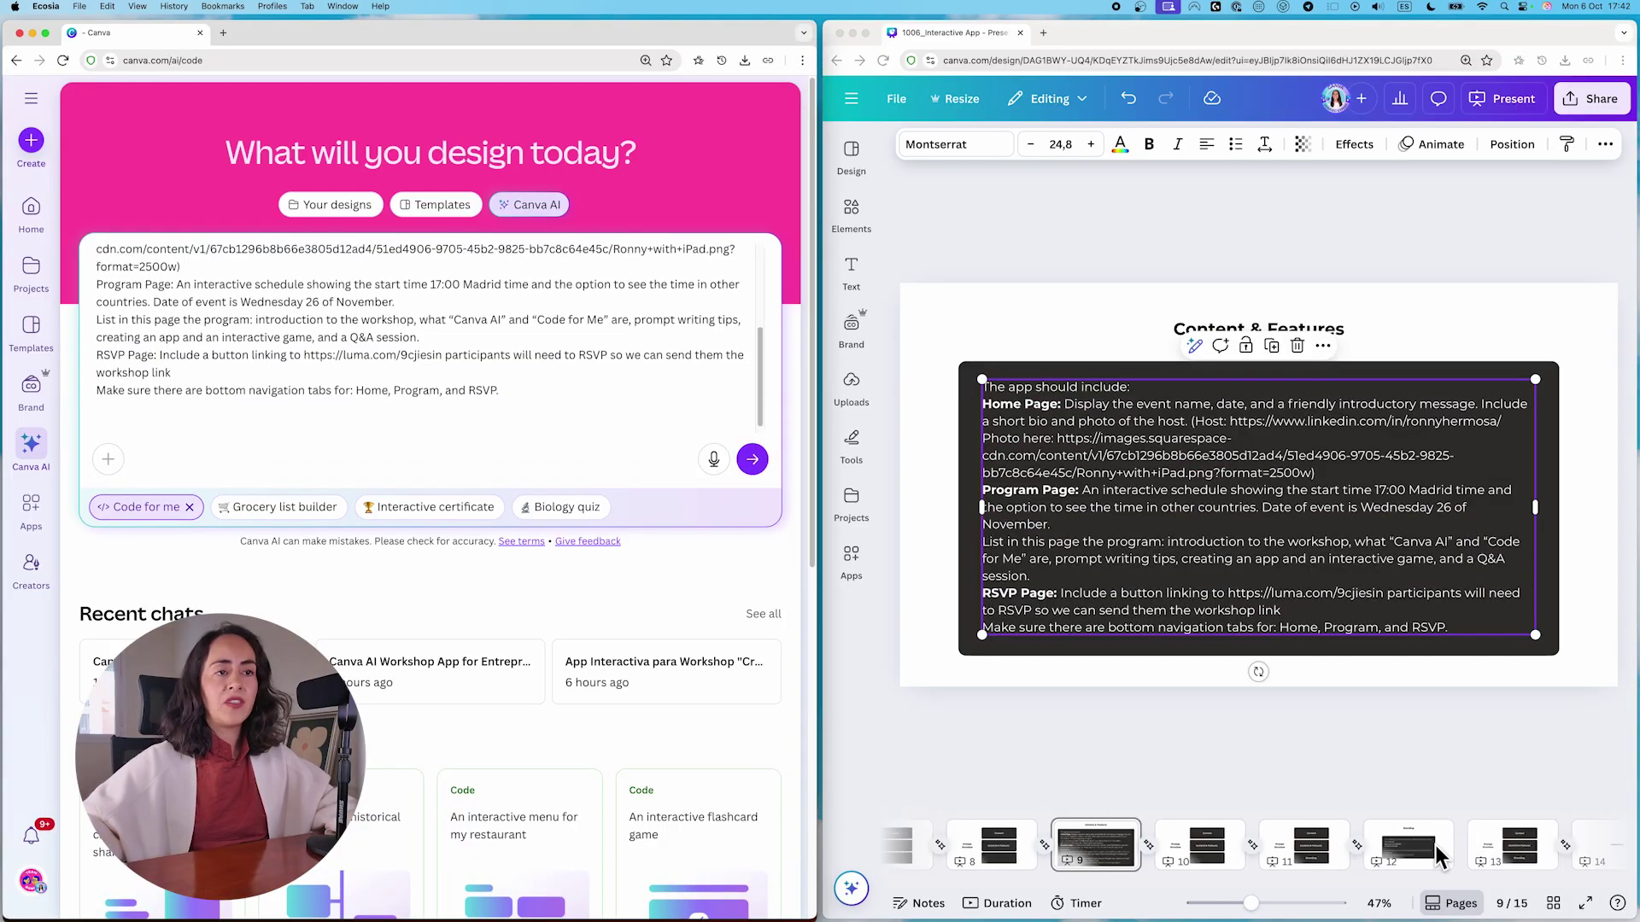
left_click(1294, 850)
left_click(1415, 843)
double_click(1255, 504)
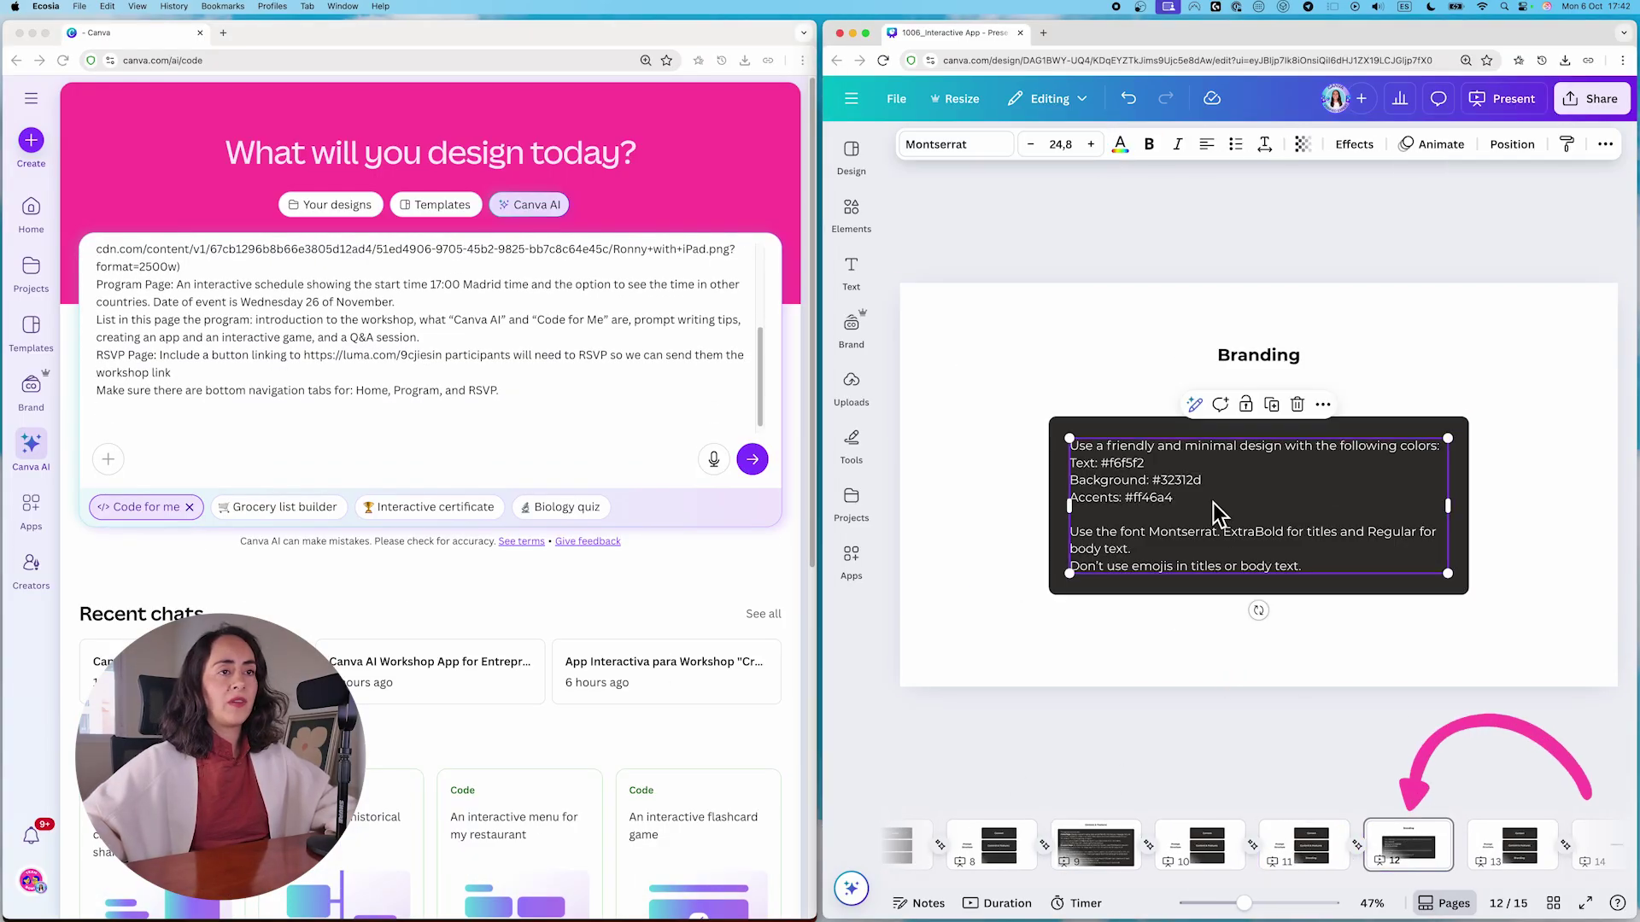
key("super+a")
left_click(1141, 644)
left_click(491, 457)
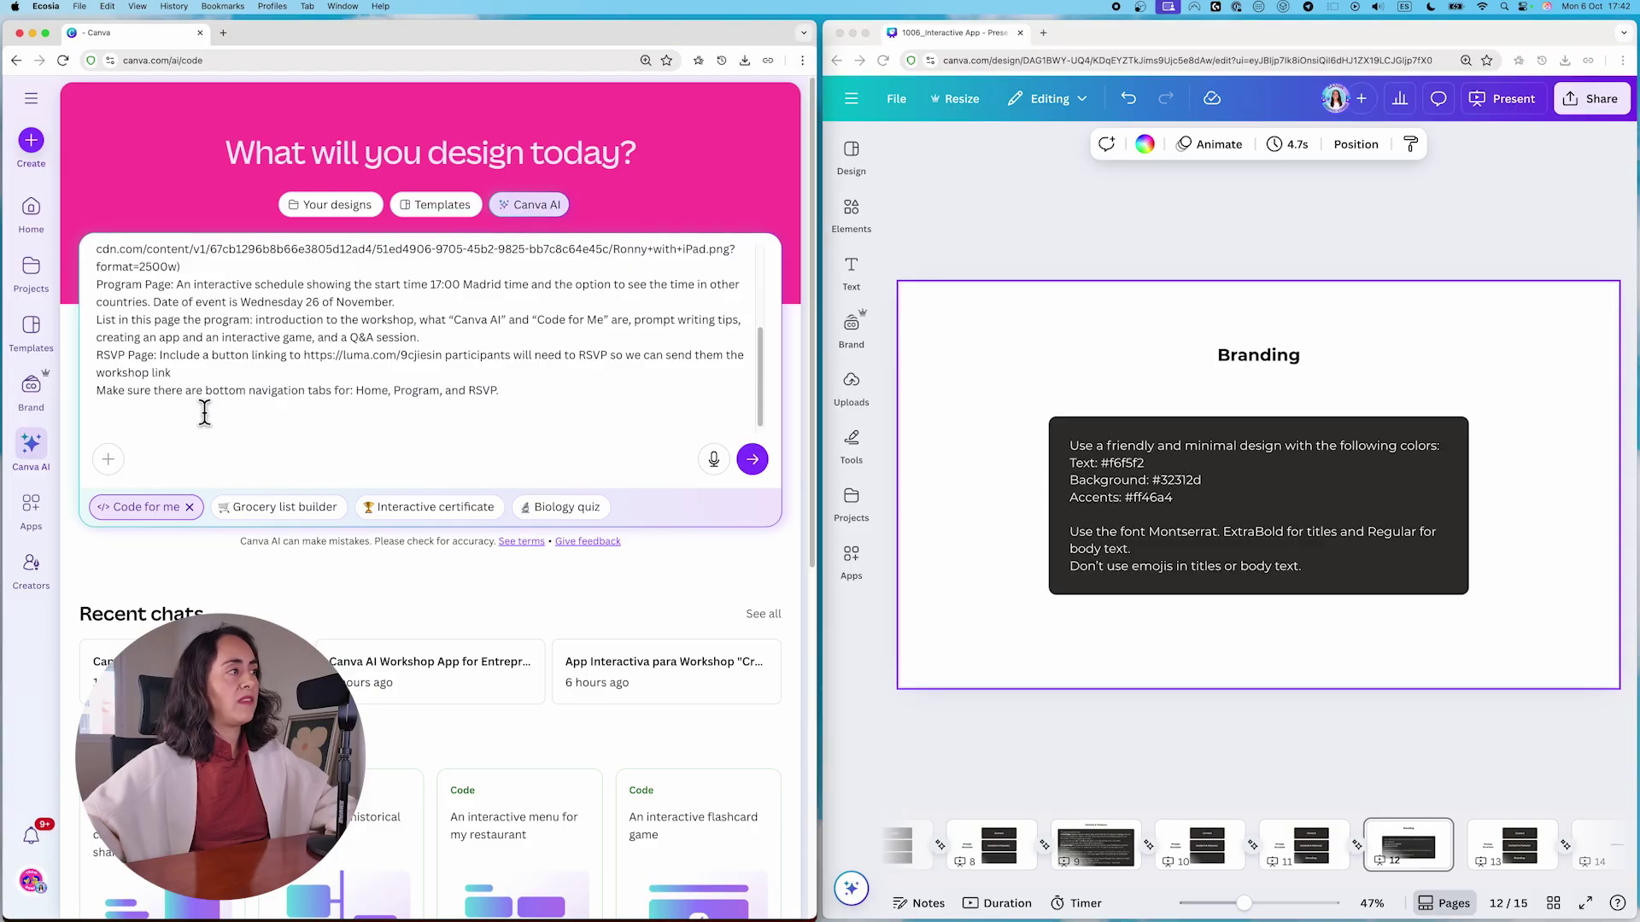
key("super+v")
- Check the assembled prompt from start to end, submit it, and open Version 1 of the generated app
scroll(613, 383, "up", 5)
scroll(613, 383, "up", 3)
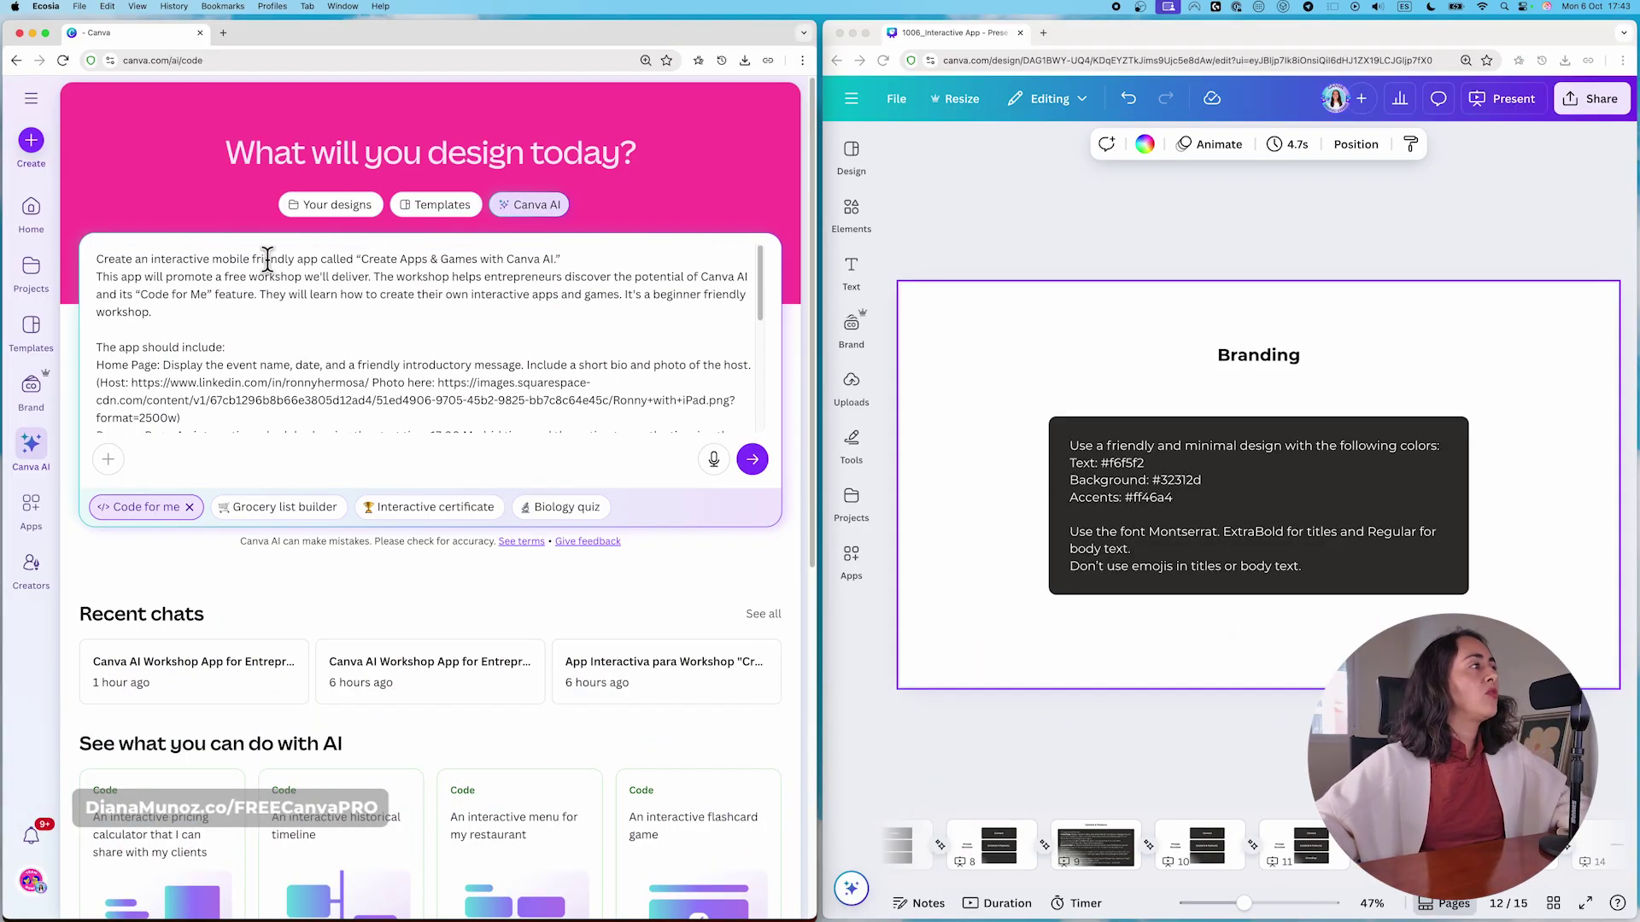
scroll(625, 341, "down", 3)
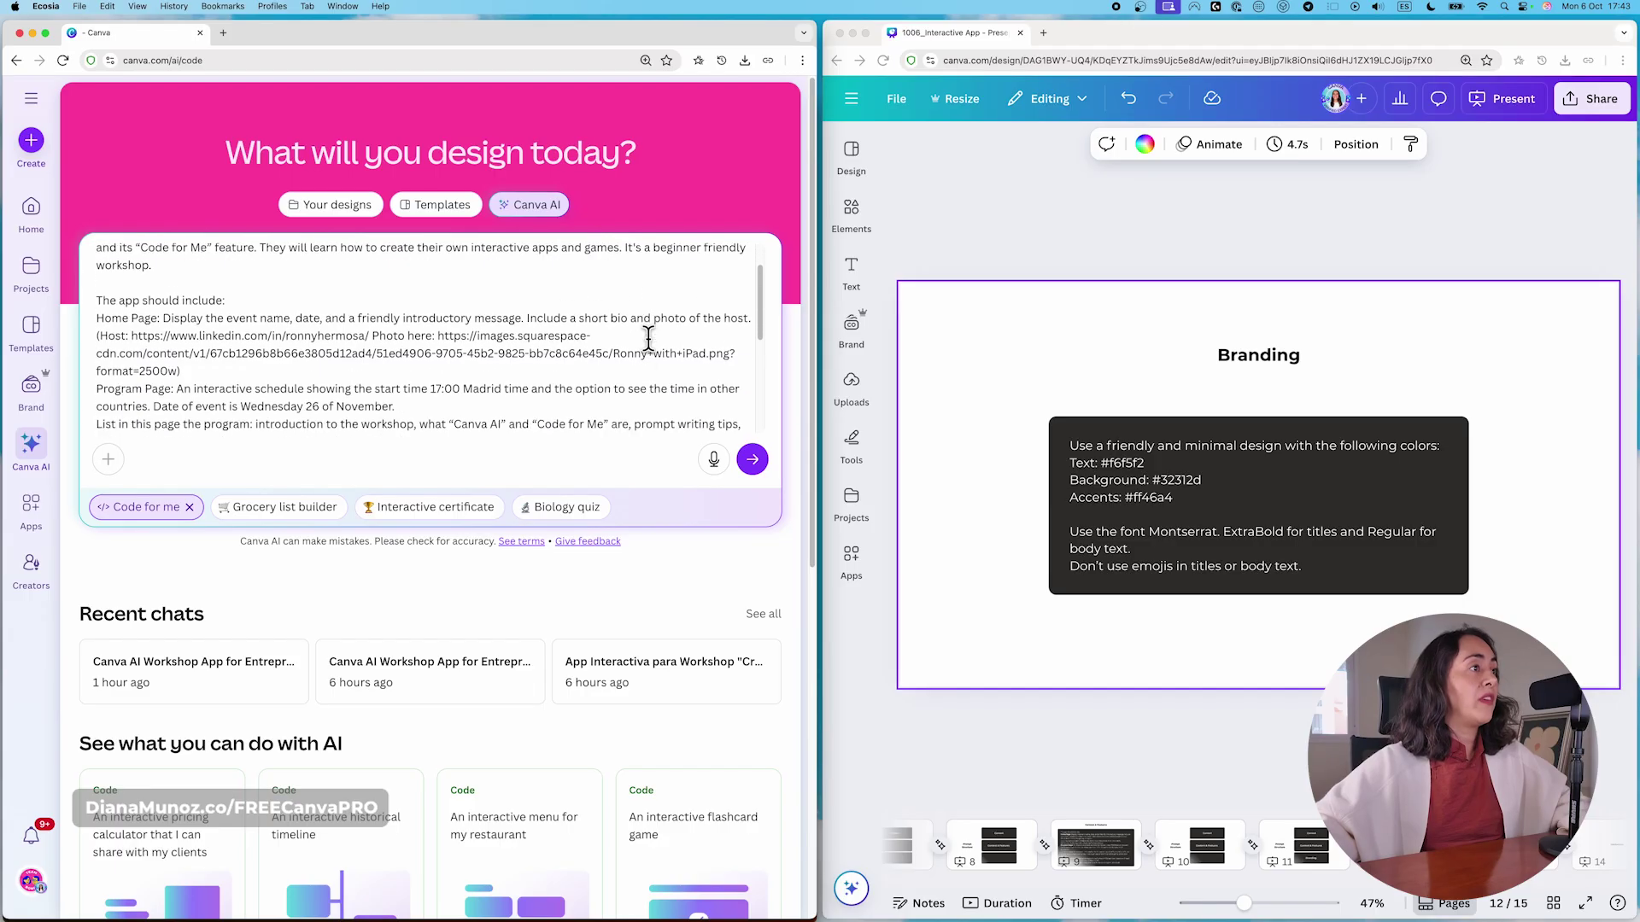
scroll(480, 392, "down", 3)
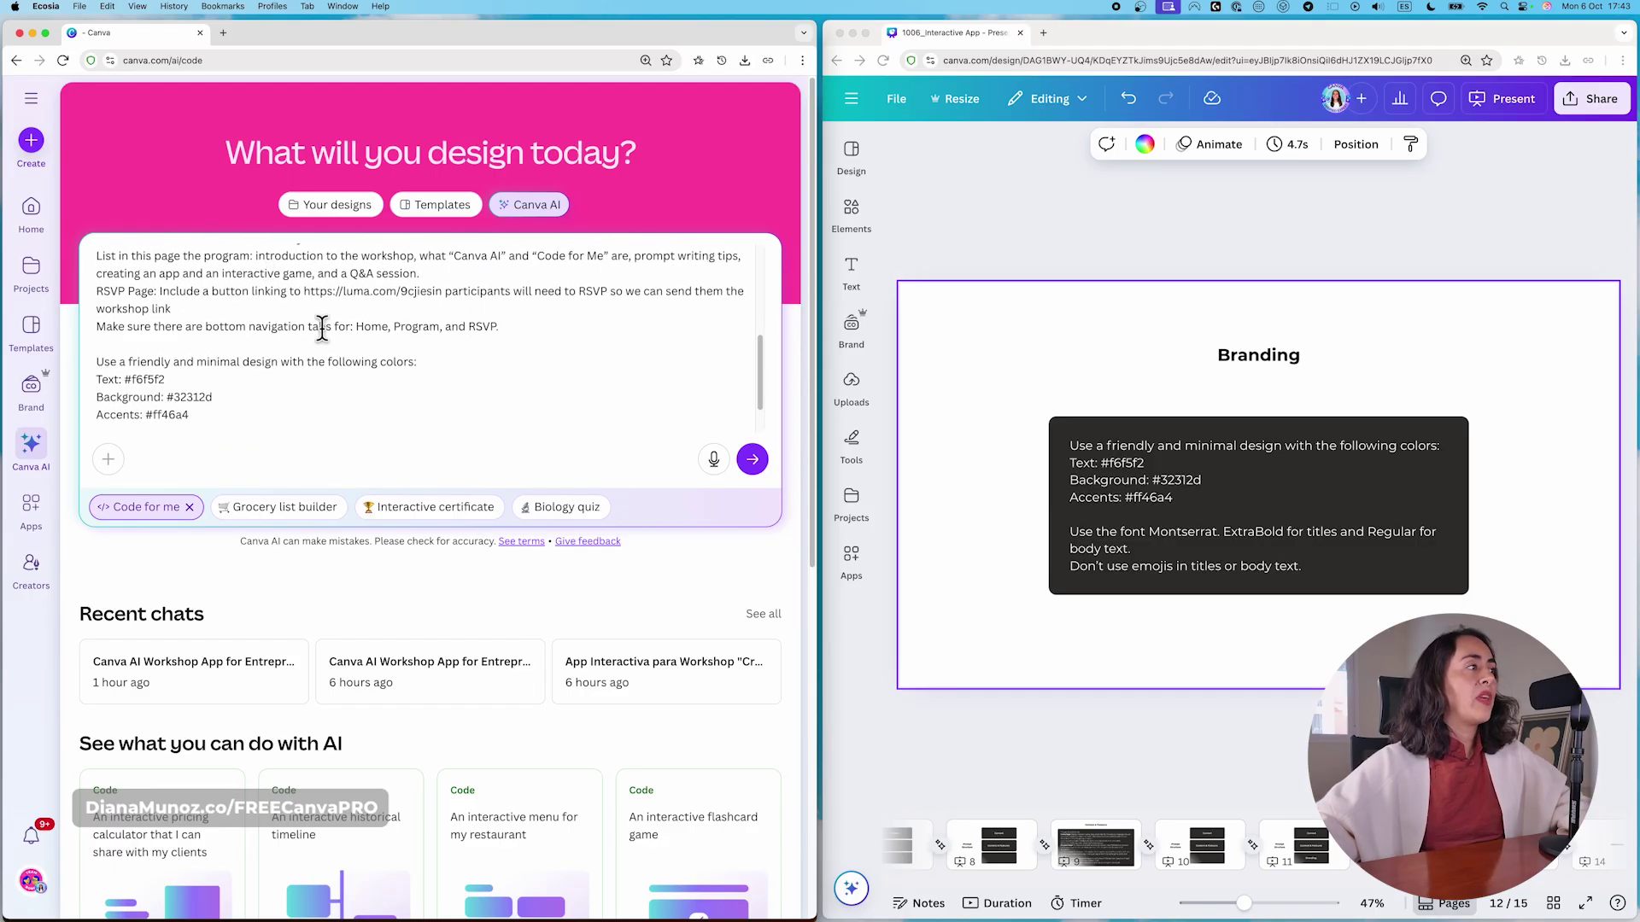
scroll(282, 418, "down", 2)
scroll(180, 409, "down", 2)
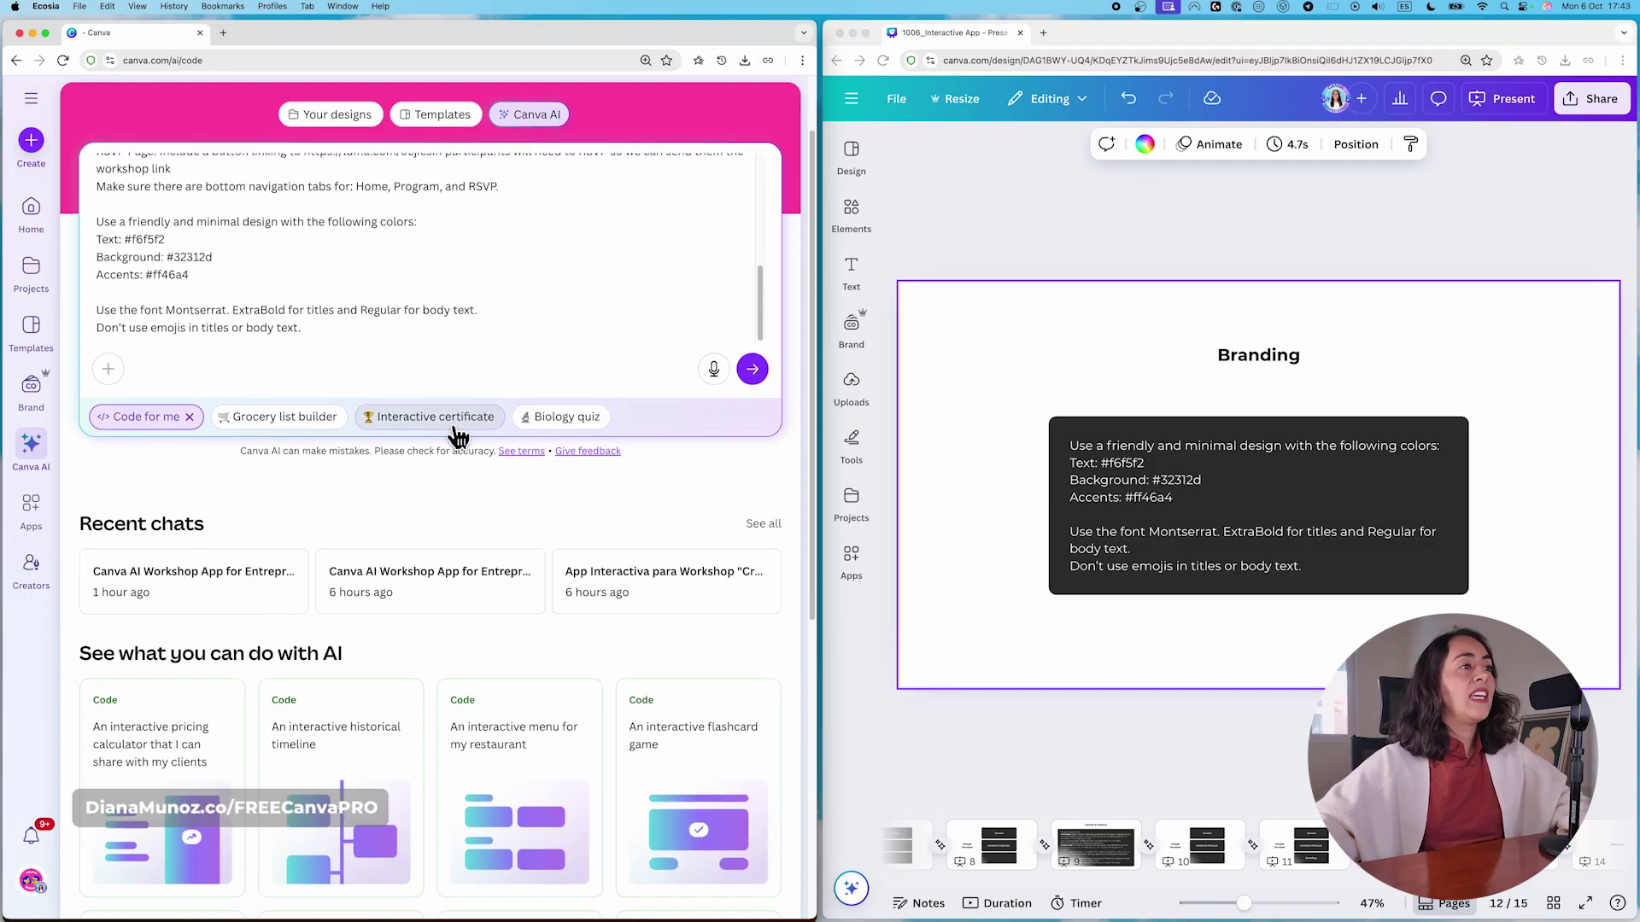
left_click(752, 369)
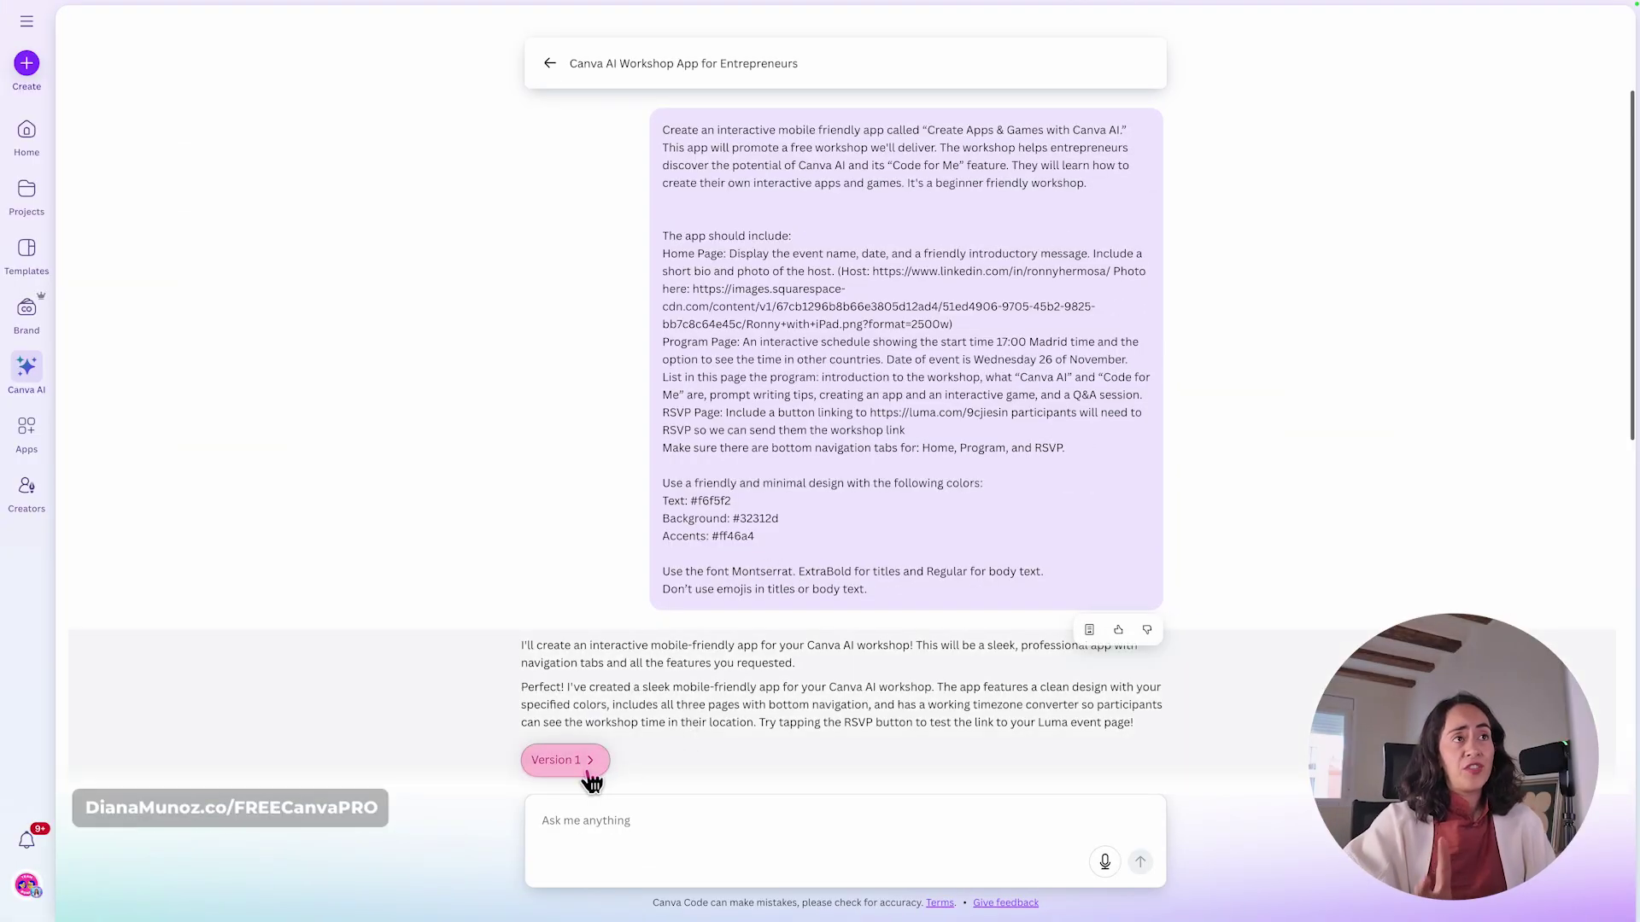
left_click(588, 772)
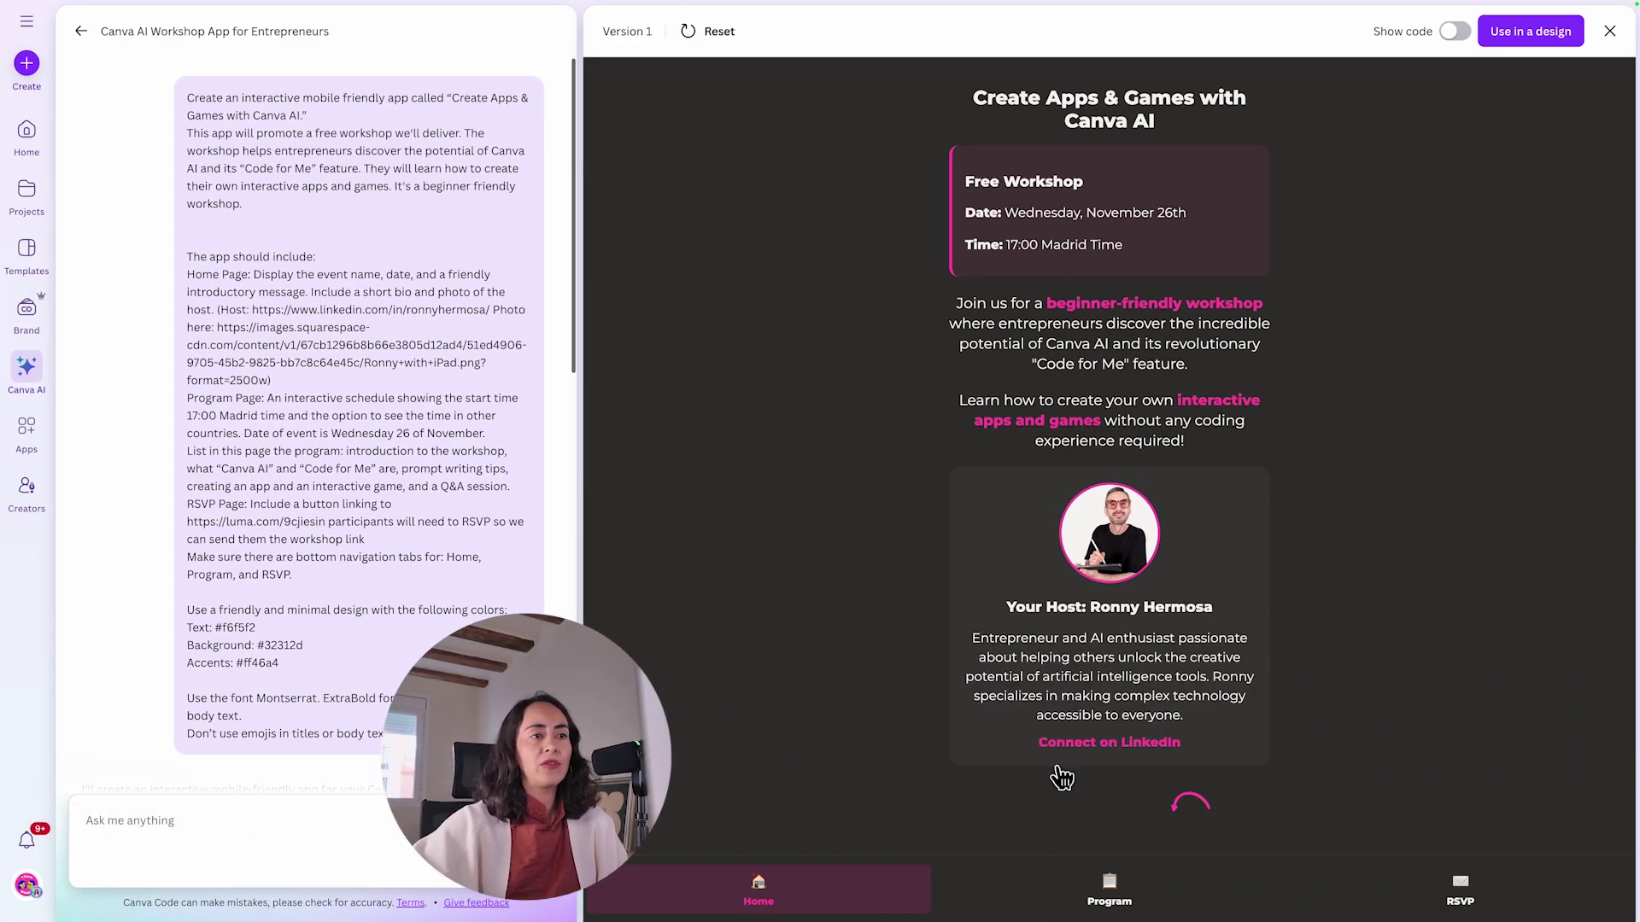
- Preview the app's Program and RSVP pages and test the RSVP Now button
left_click(1109, 890)
left_click(1458, 892)
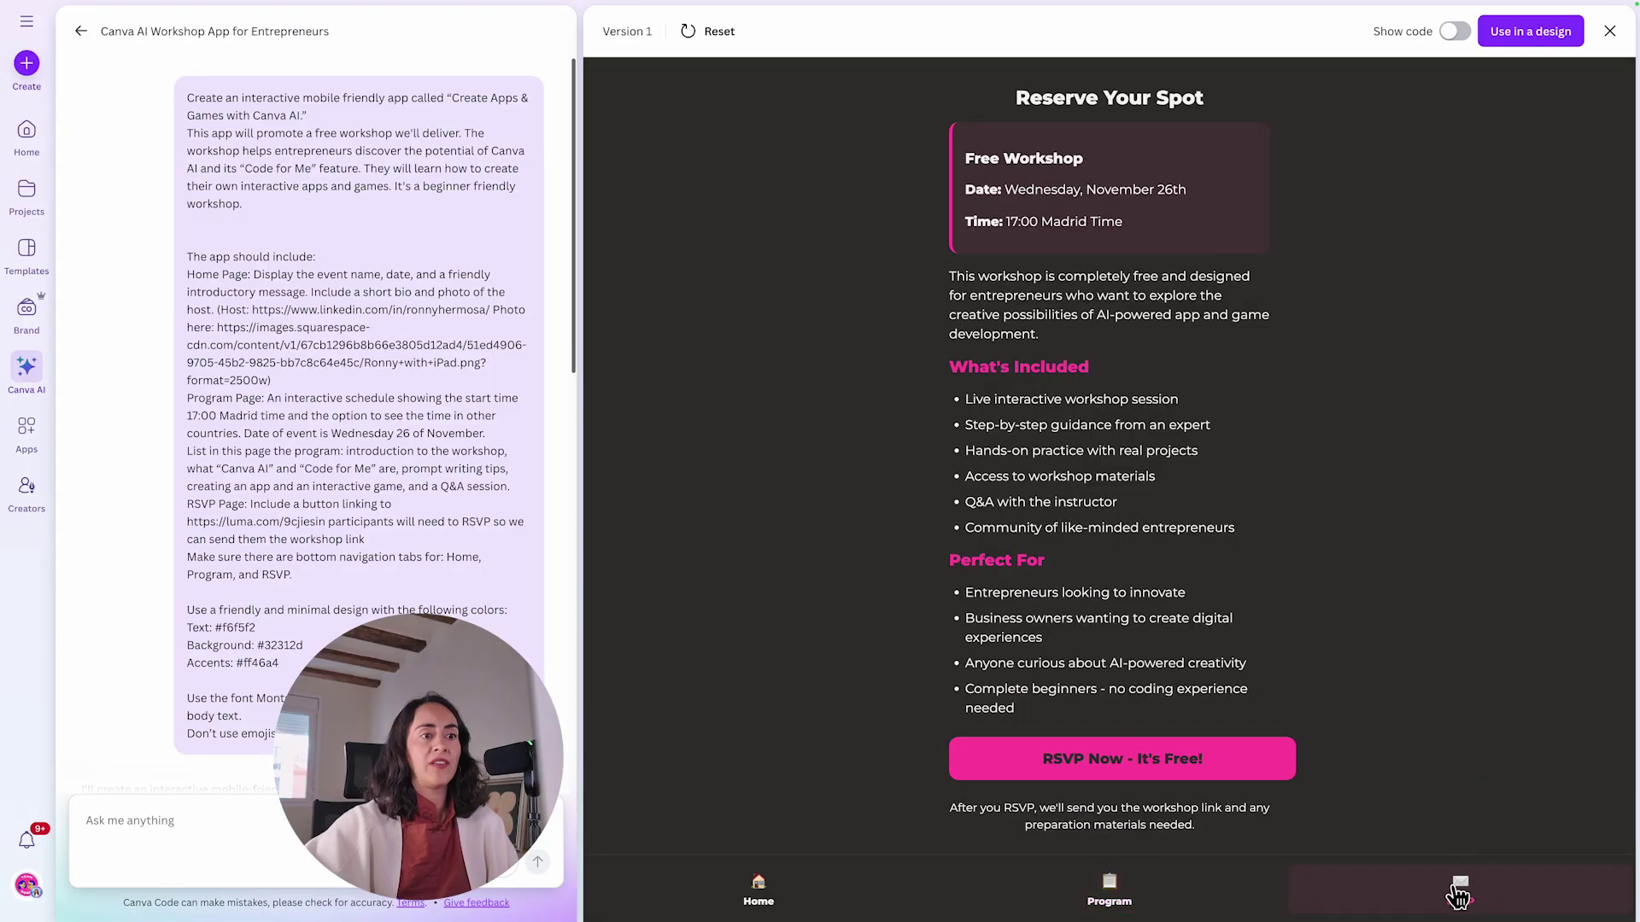
left_click(1119, 763)
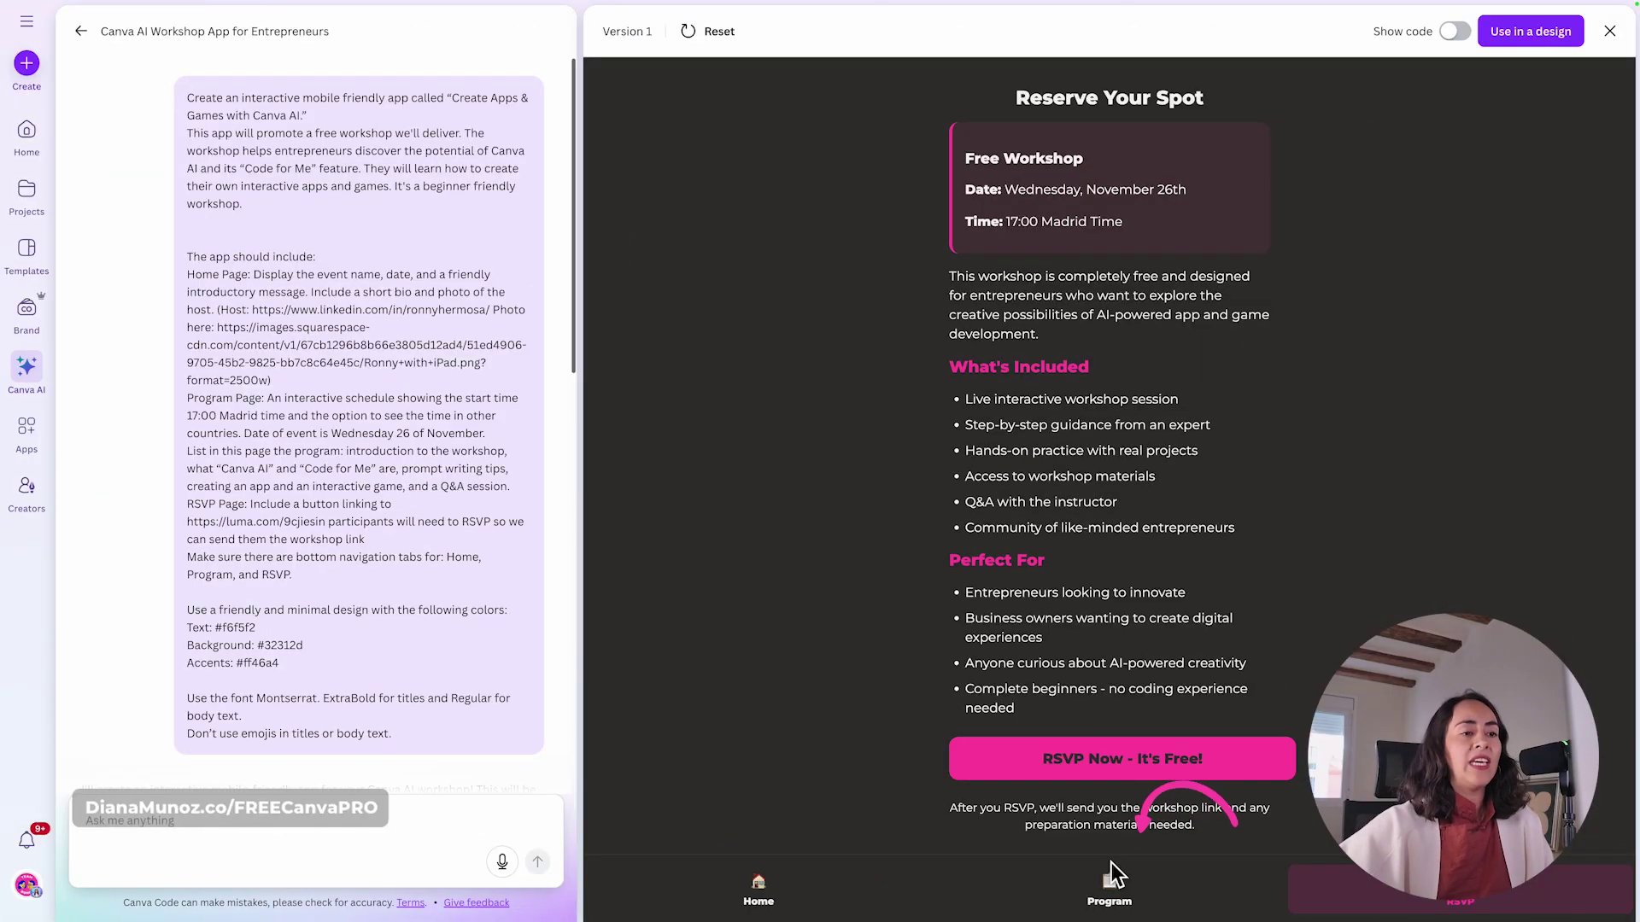
- Test the location selector on the app's Program page by choosing New York, USA and checking the converted time
left_click(1105, 883)
left_click(1131, 314)
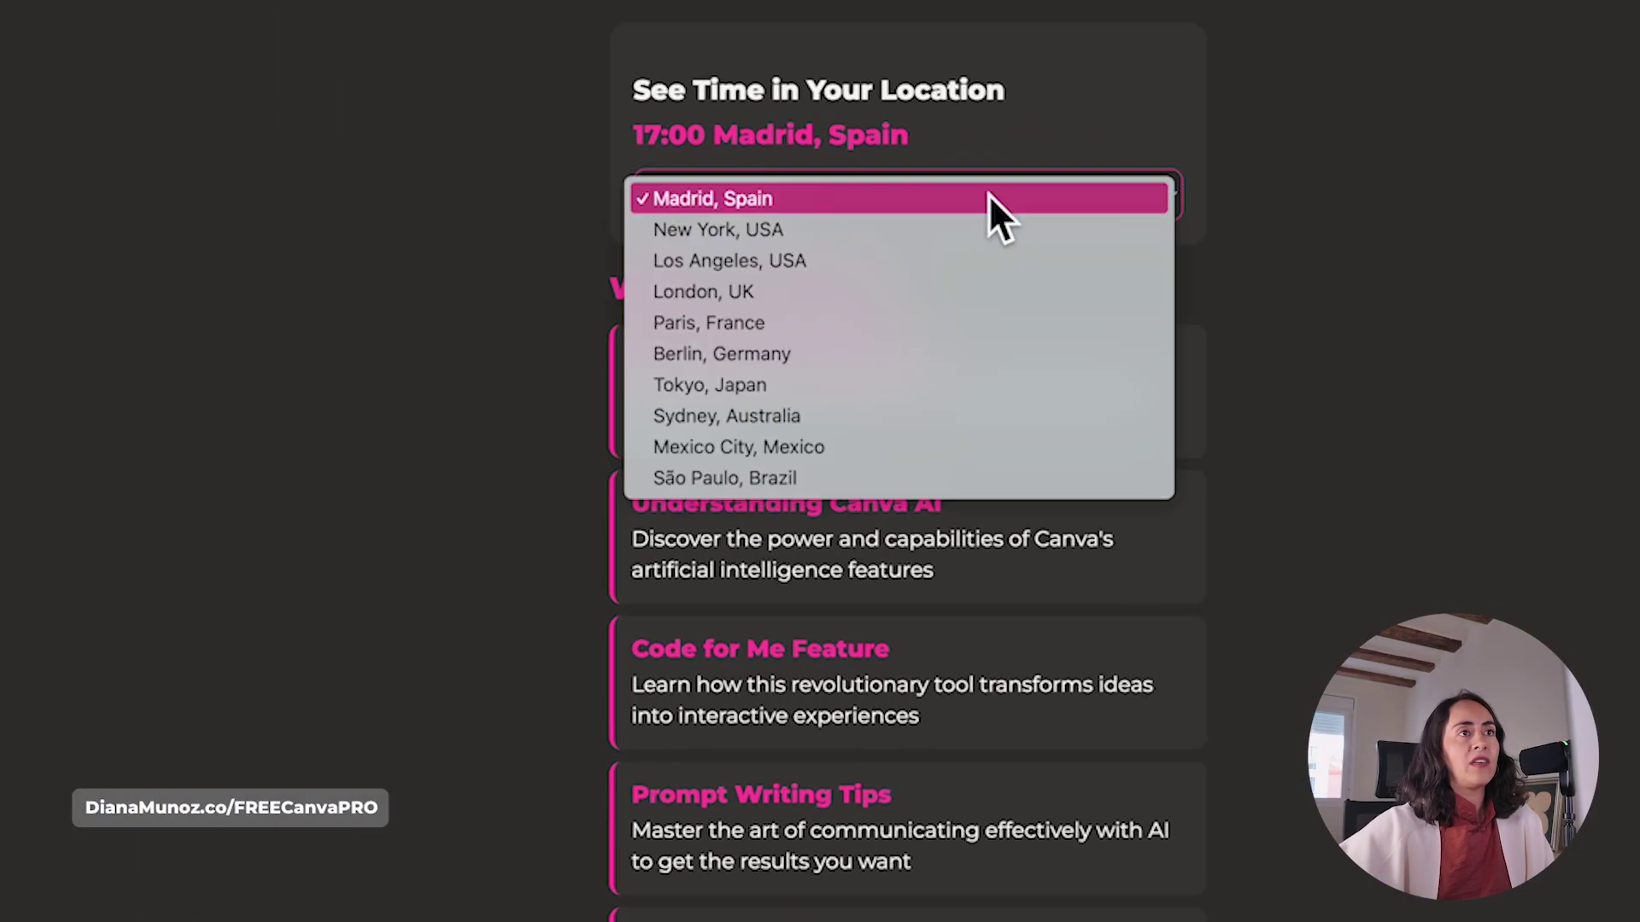
left_click(944, 279)
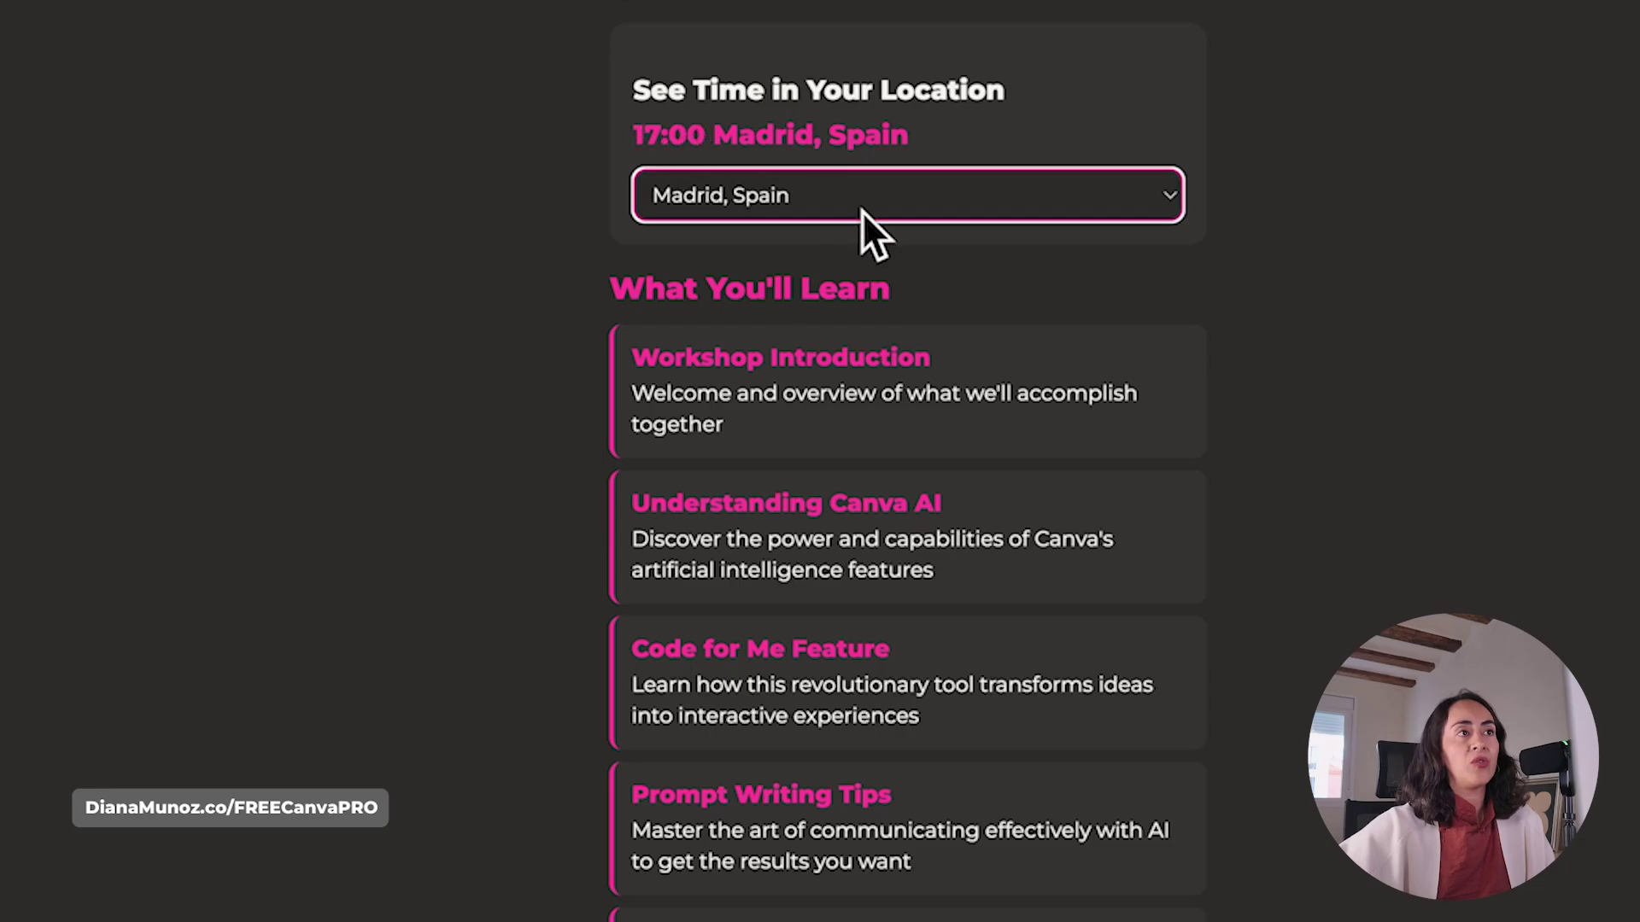
left_click(863, 211)
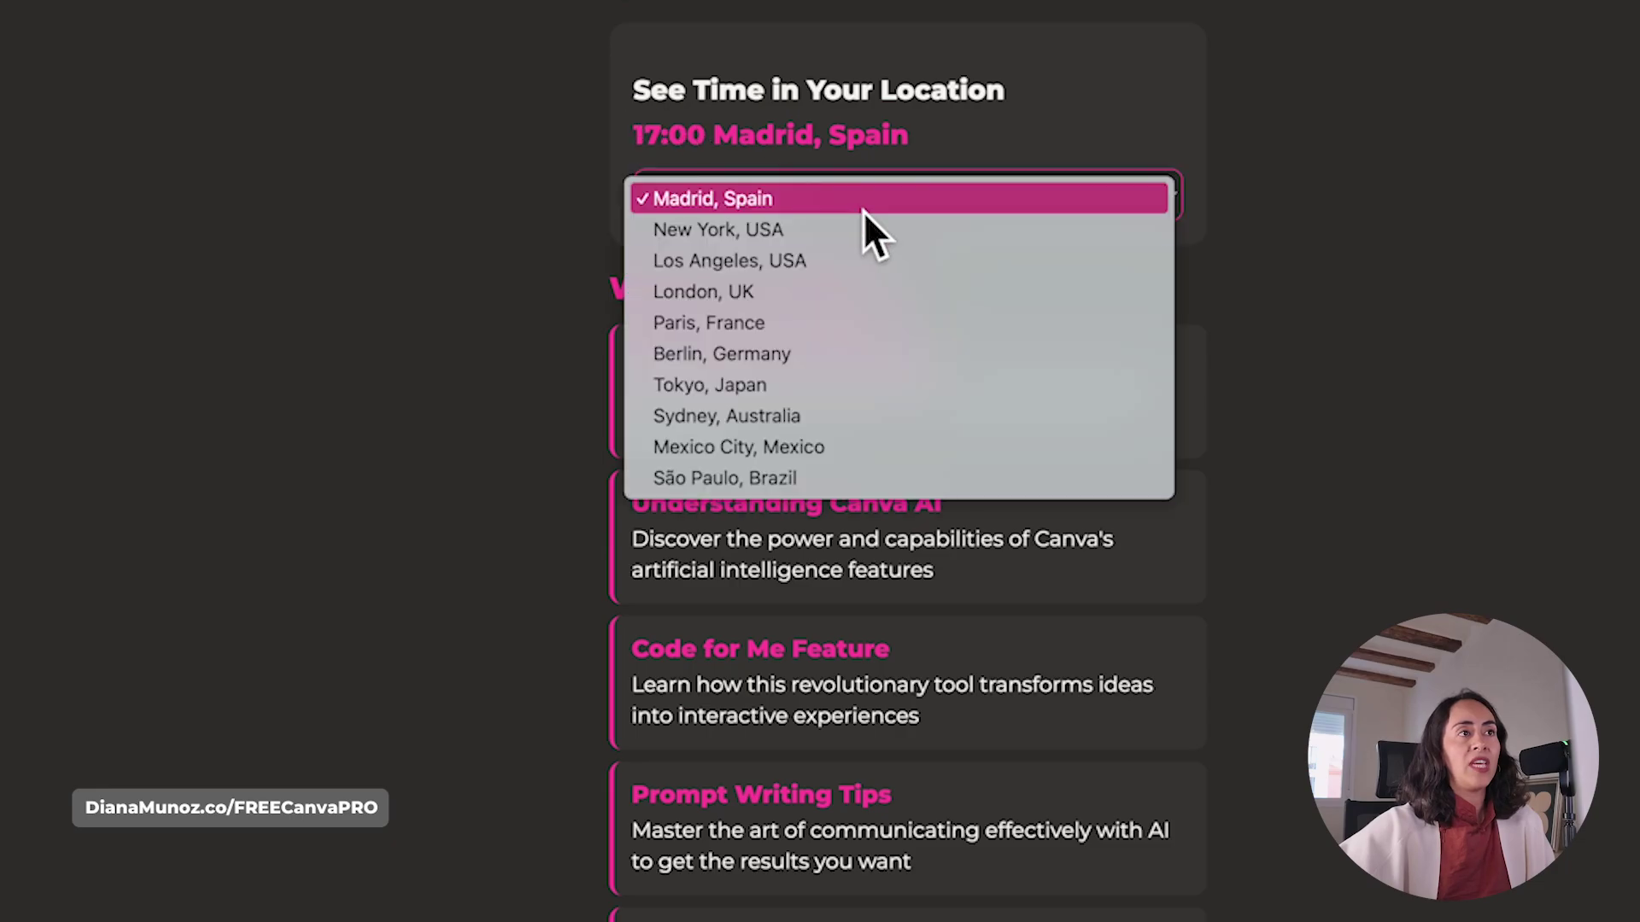
left_click(833, 242)
left_click_drag(633, 135, 956, 149)
- Test the time converter with Paris, France and Sydney, Australia
left_click(981, 212)
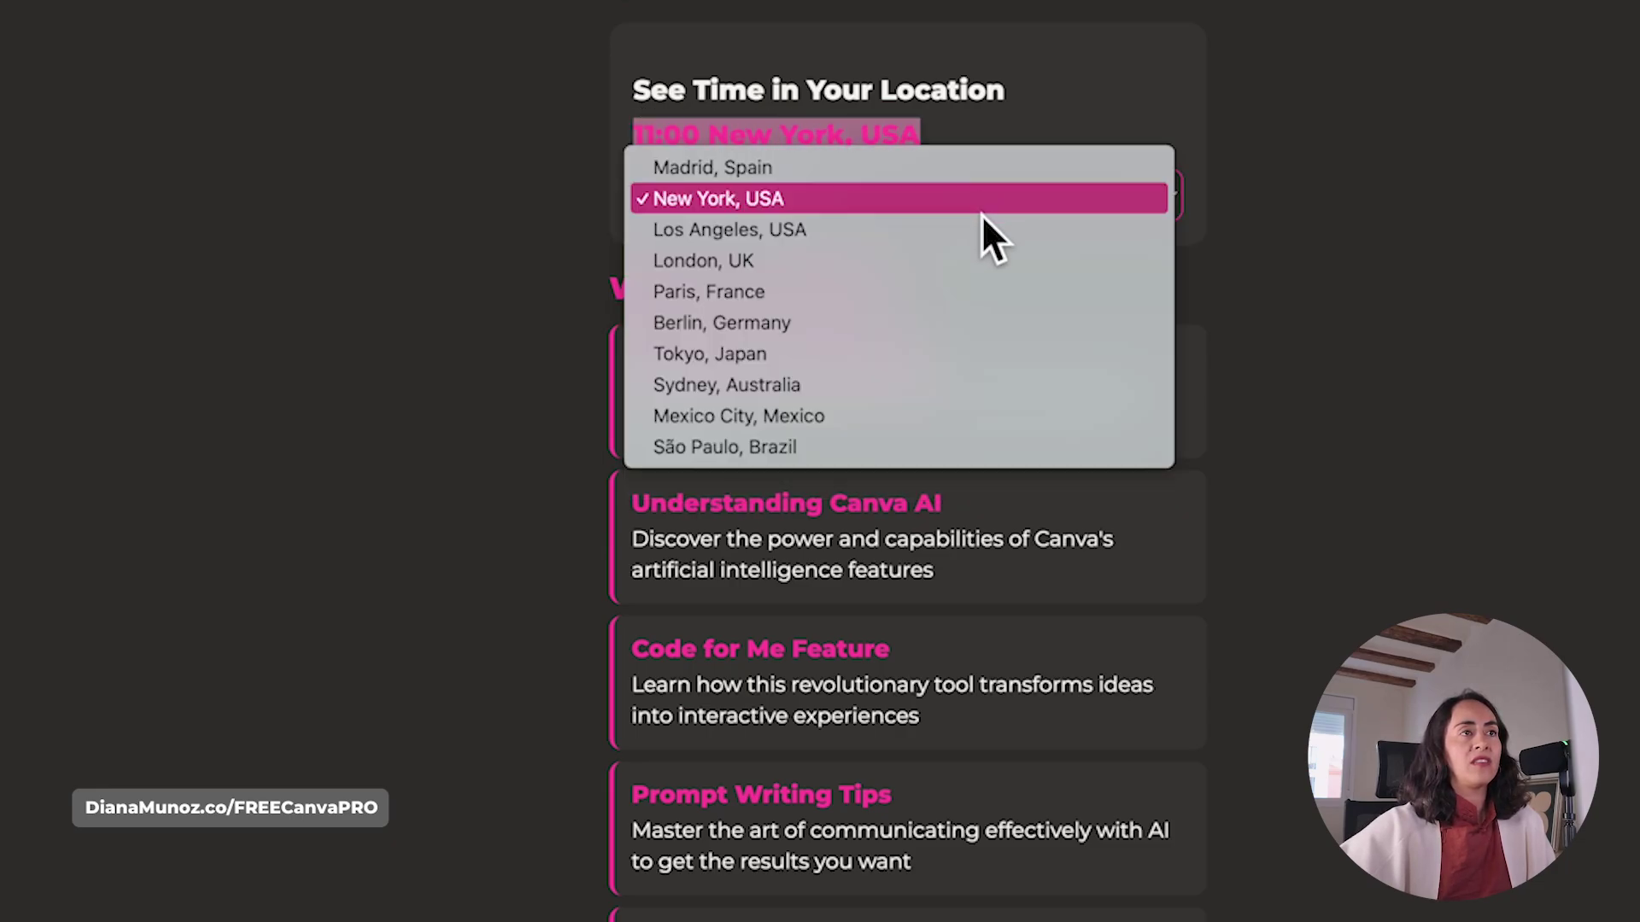
left_click(961, 290)
left_click(907, 210)
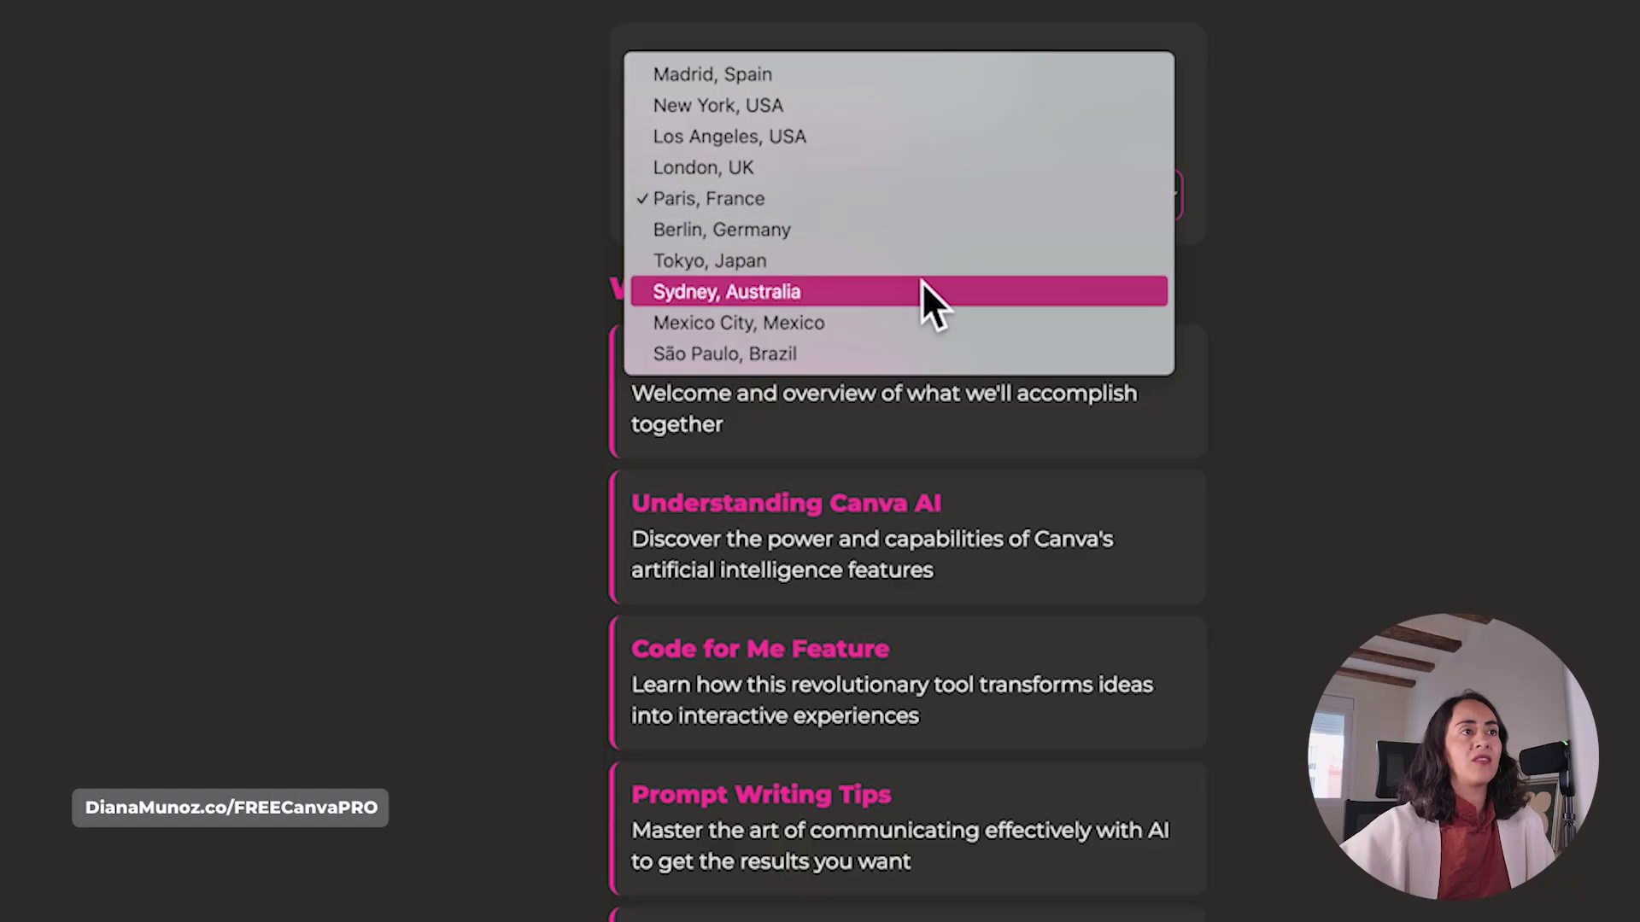
left_click(921, 290)
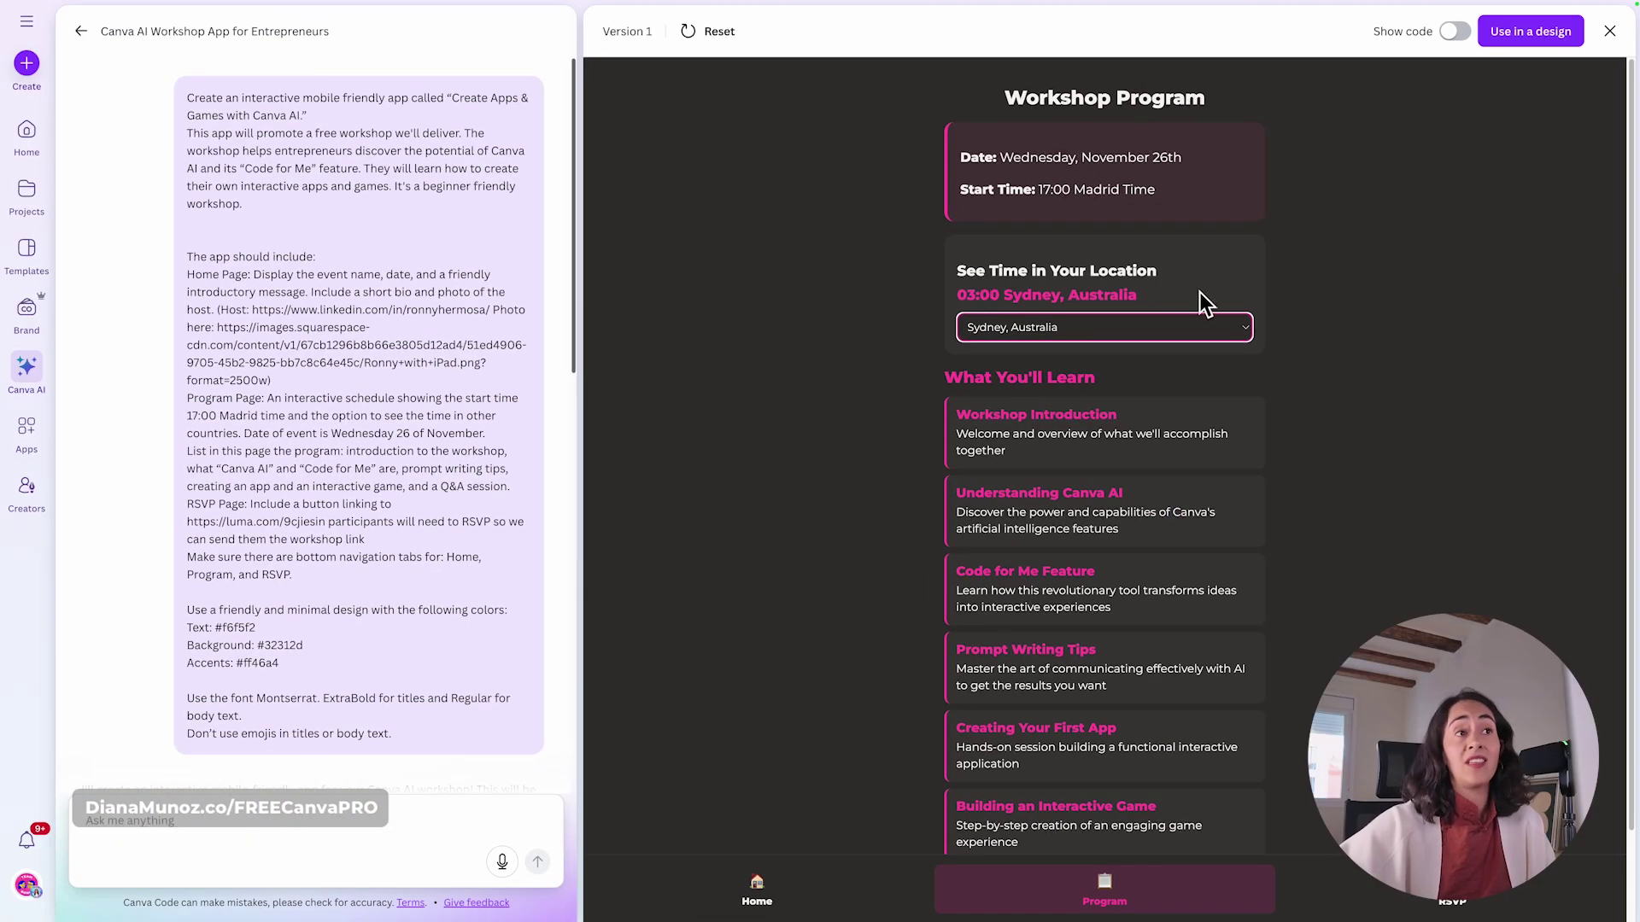
left_click(1329, 234)
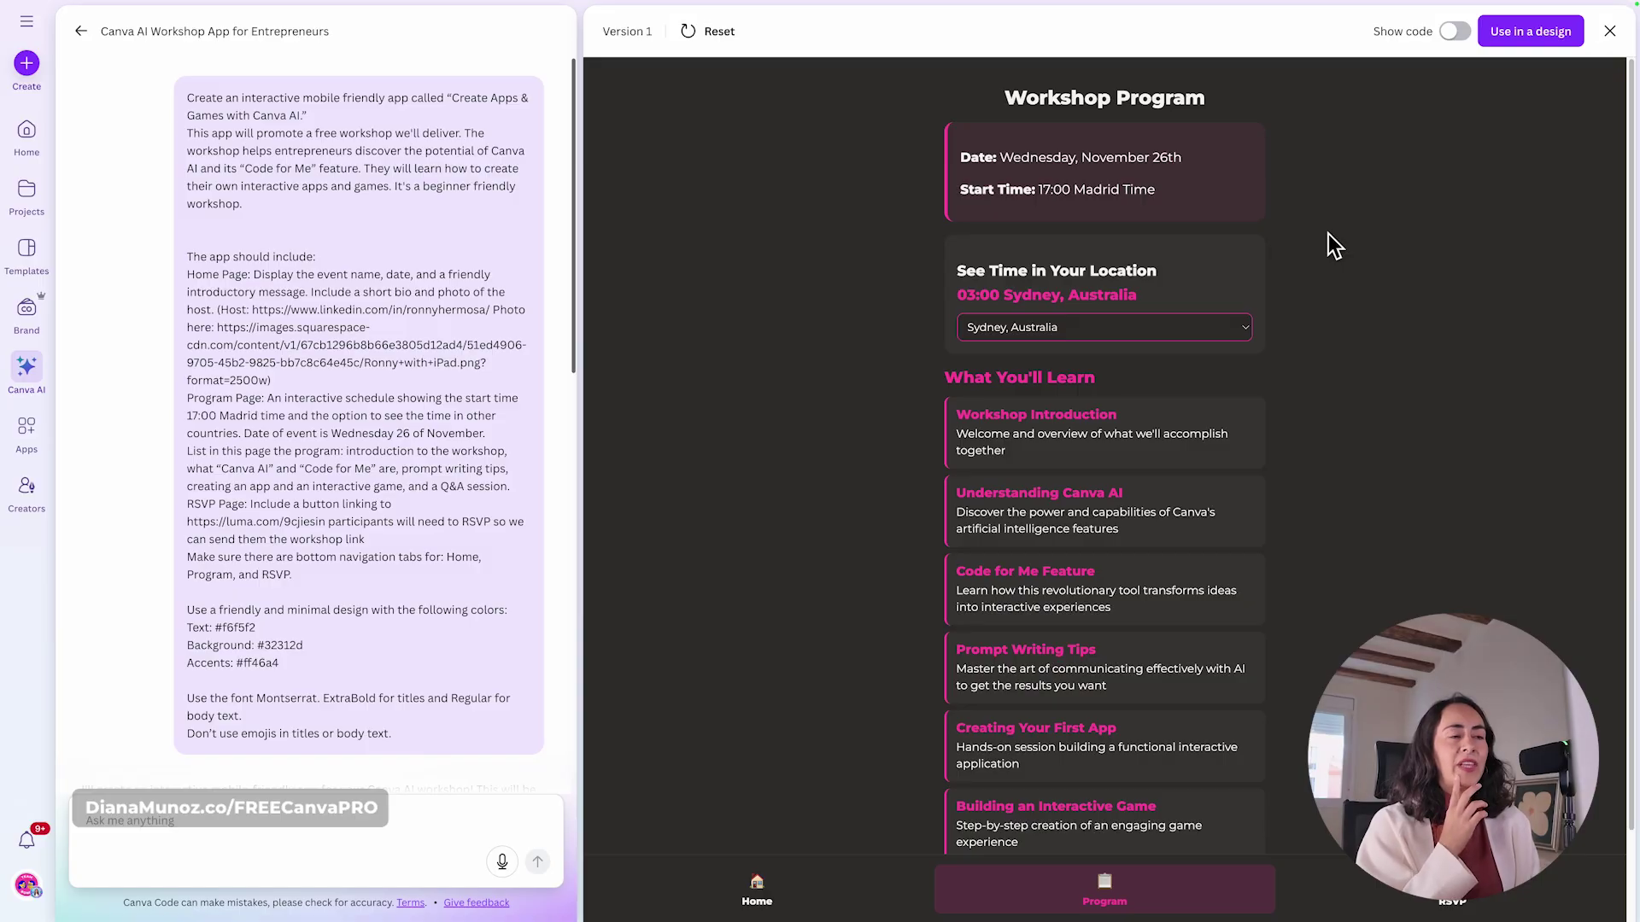
- Return to the app's Home page and open Version 2, generated by the chat request to change the background to white
left_click(746, 885)
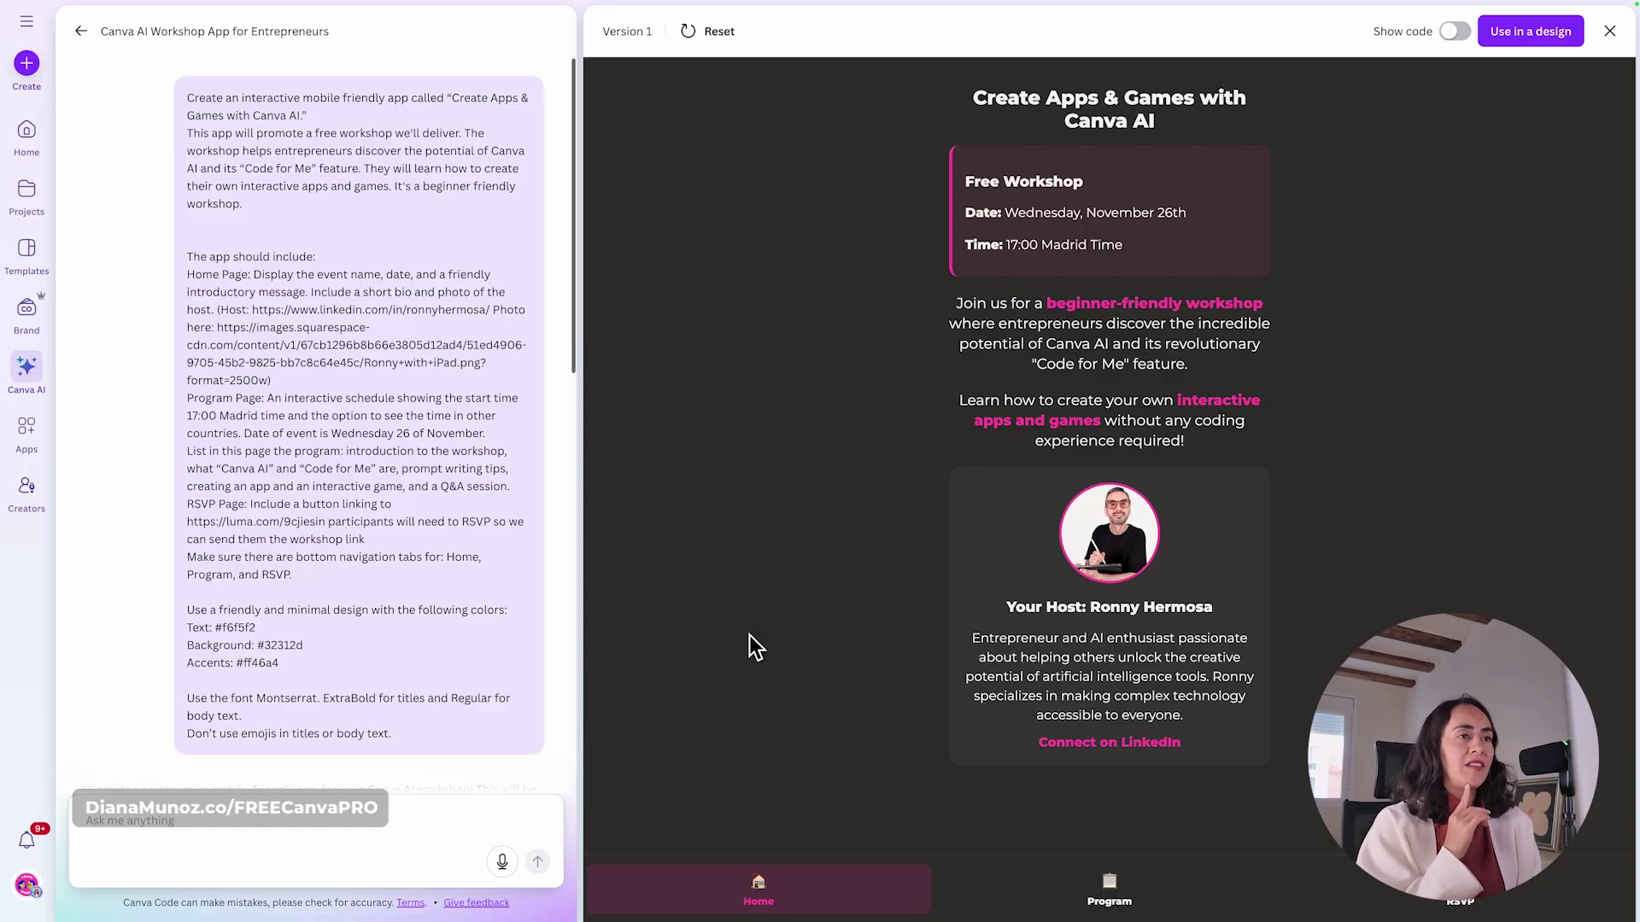
scroll(526, 576, "down", 2)
scroll(526, 577, "down", 3)
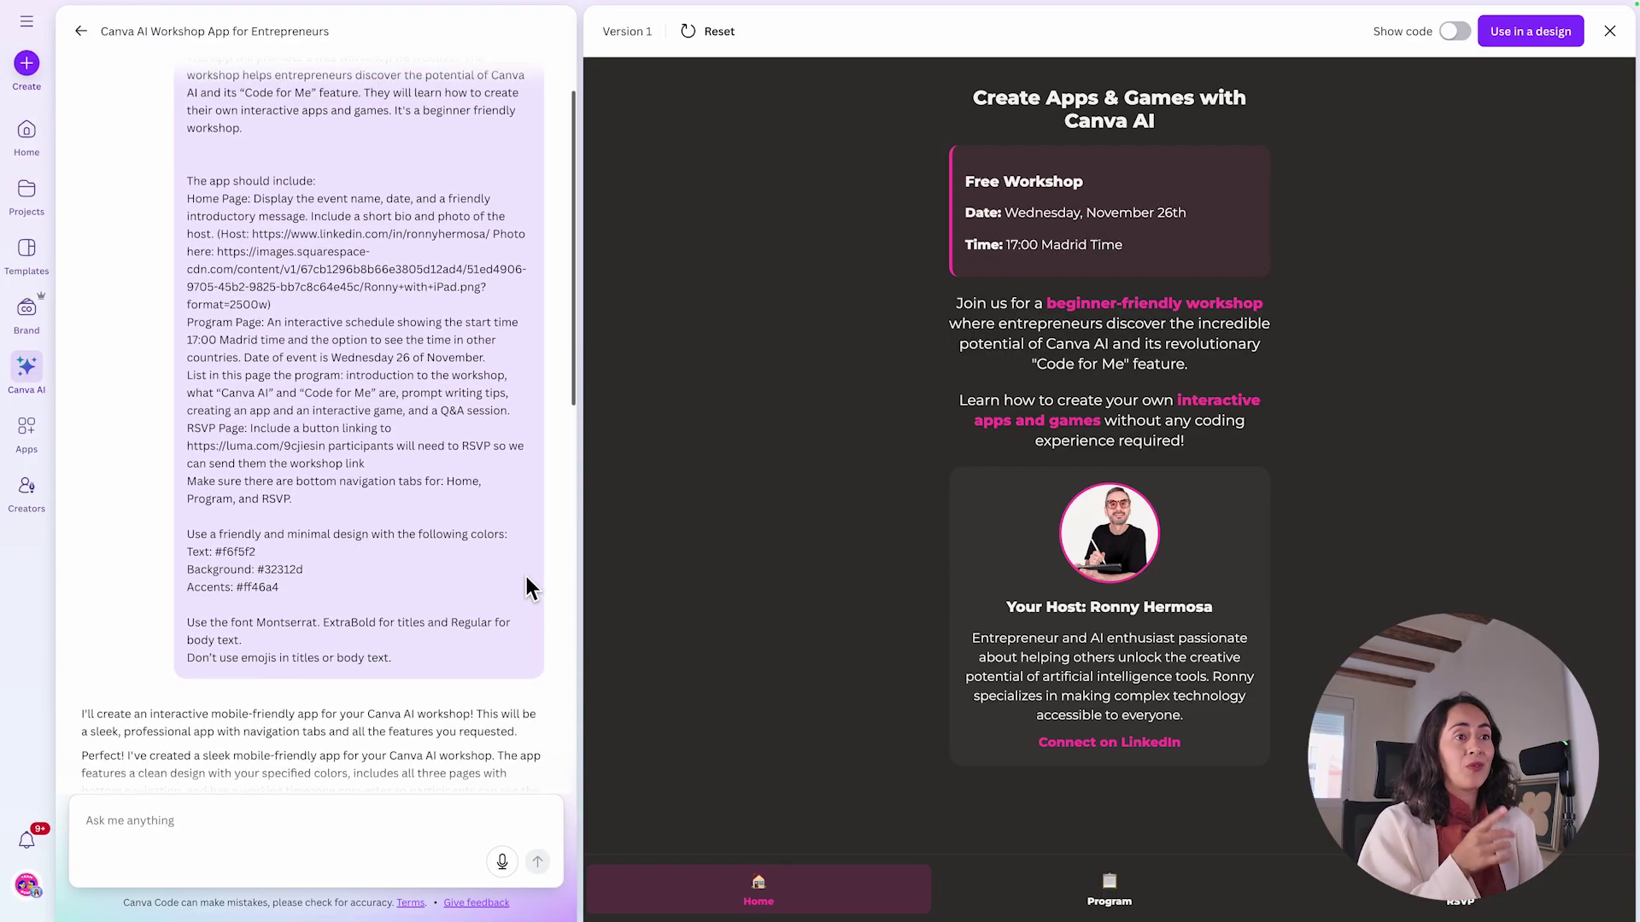
scroll(500, 643, "up", 3)
scroll(500, 644, "down", 2)
scroll(500, 644, "down", 4)
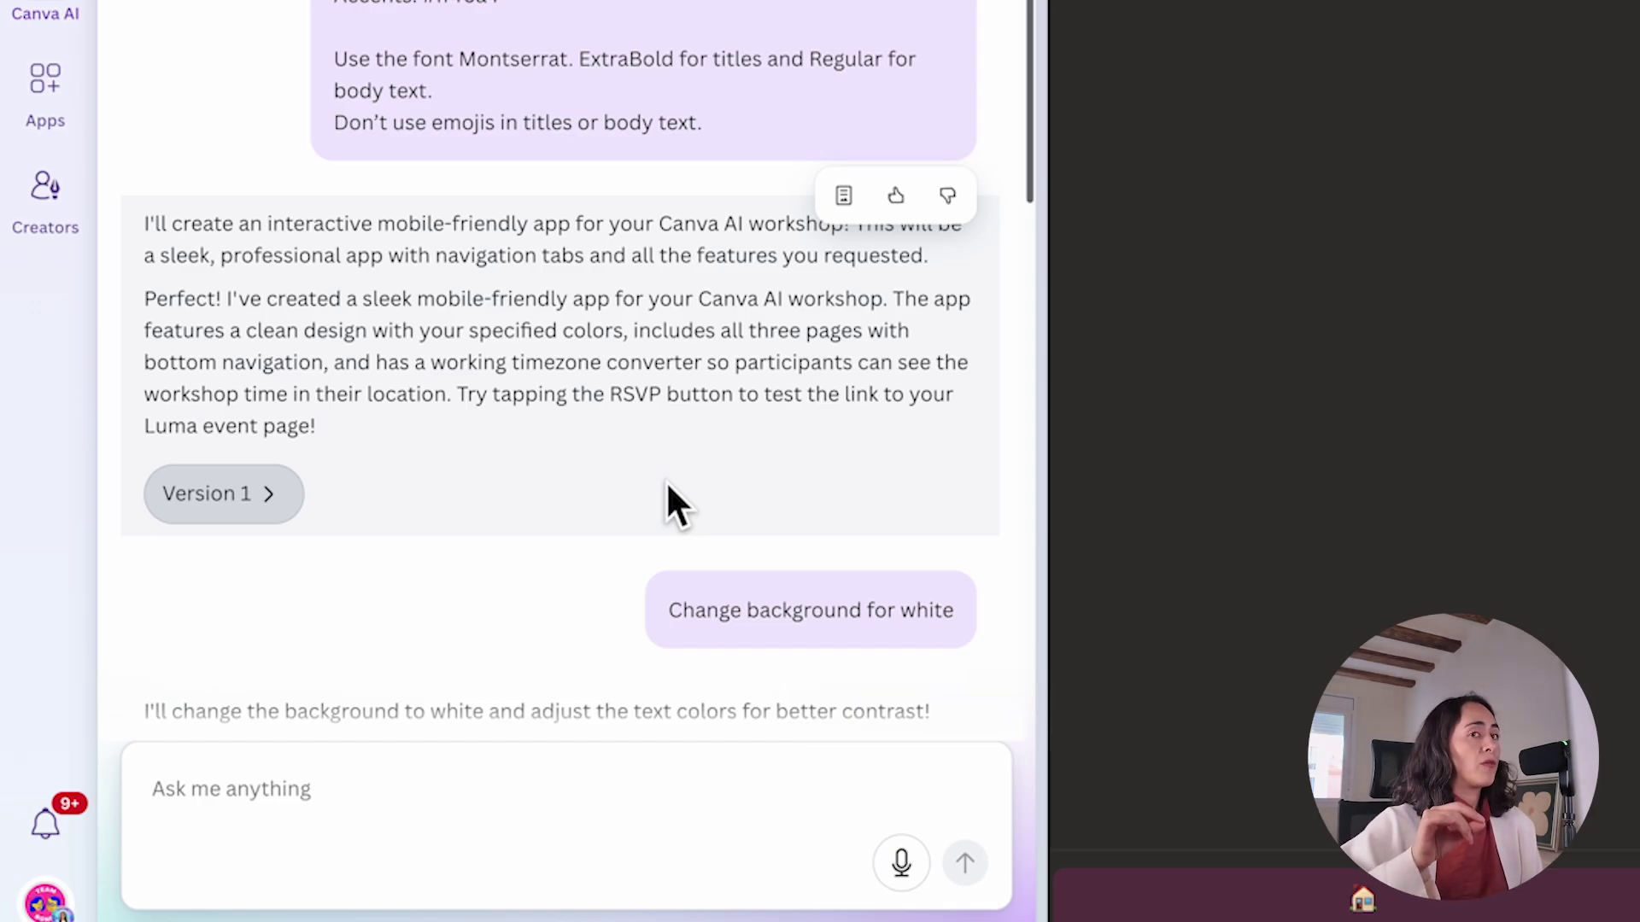
scroll(665, 480, "down", 3)
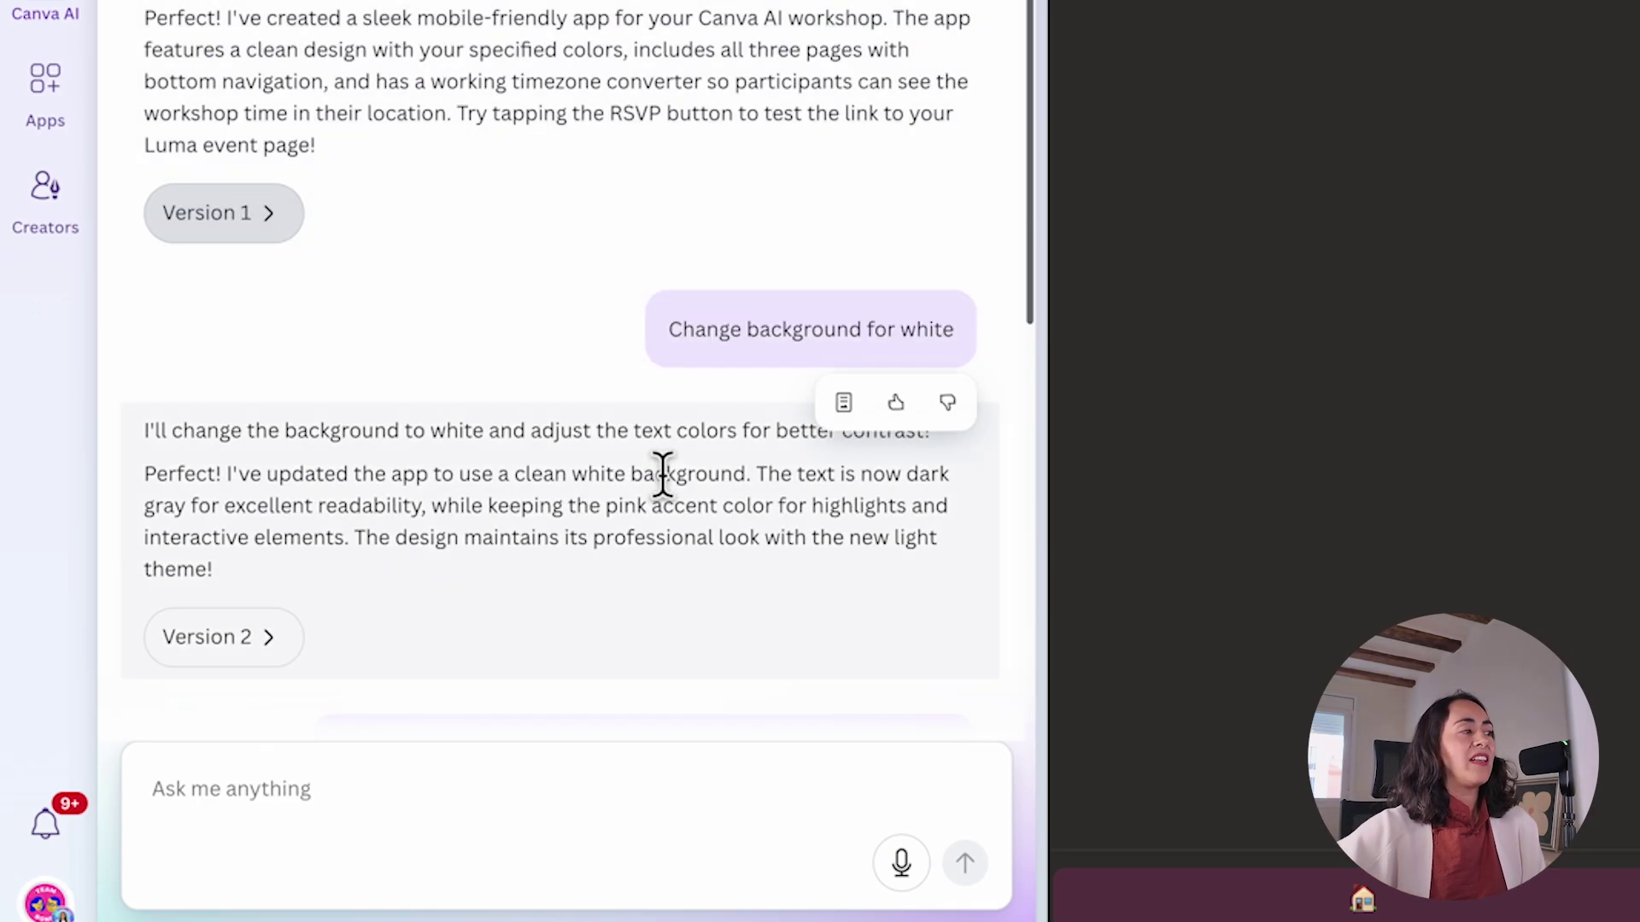
left_click(224, 654)
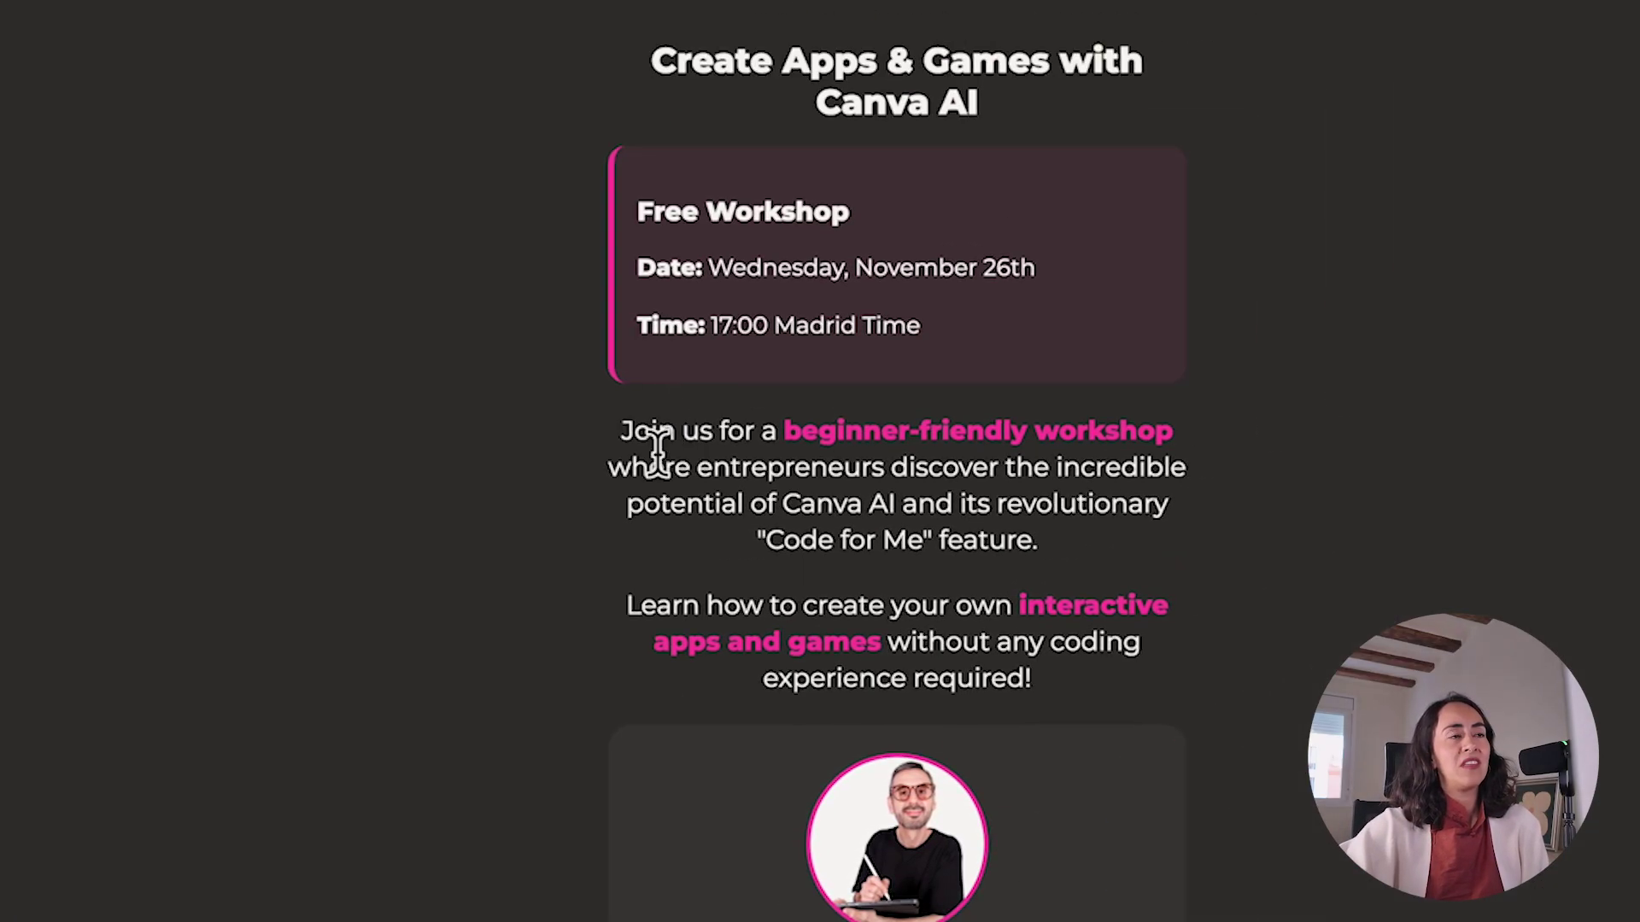
left_click_drag(658, 436, 822, 500)
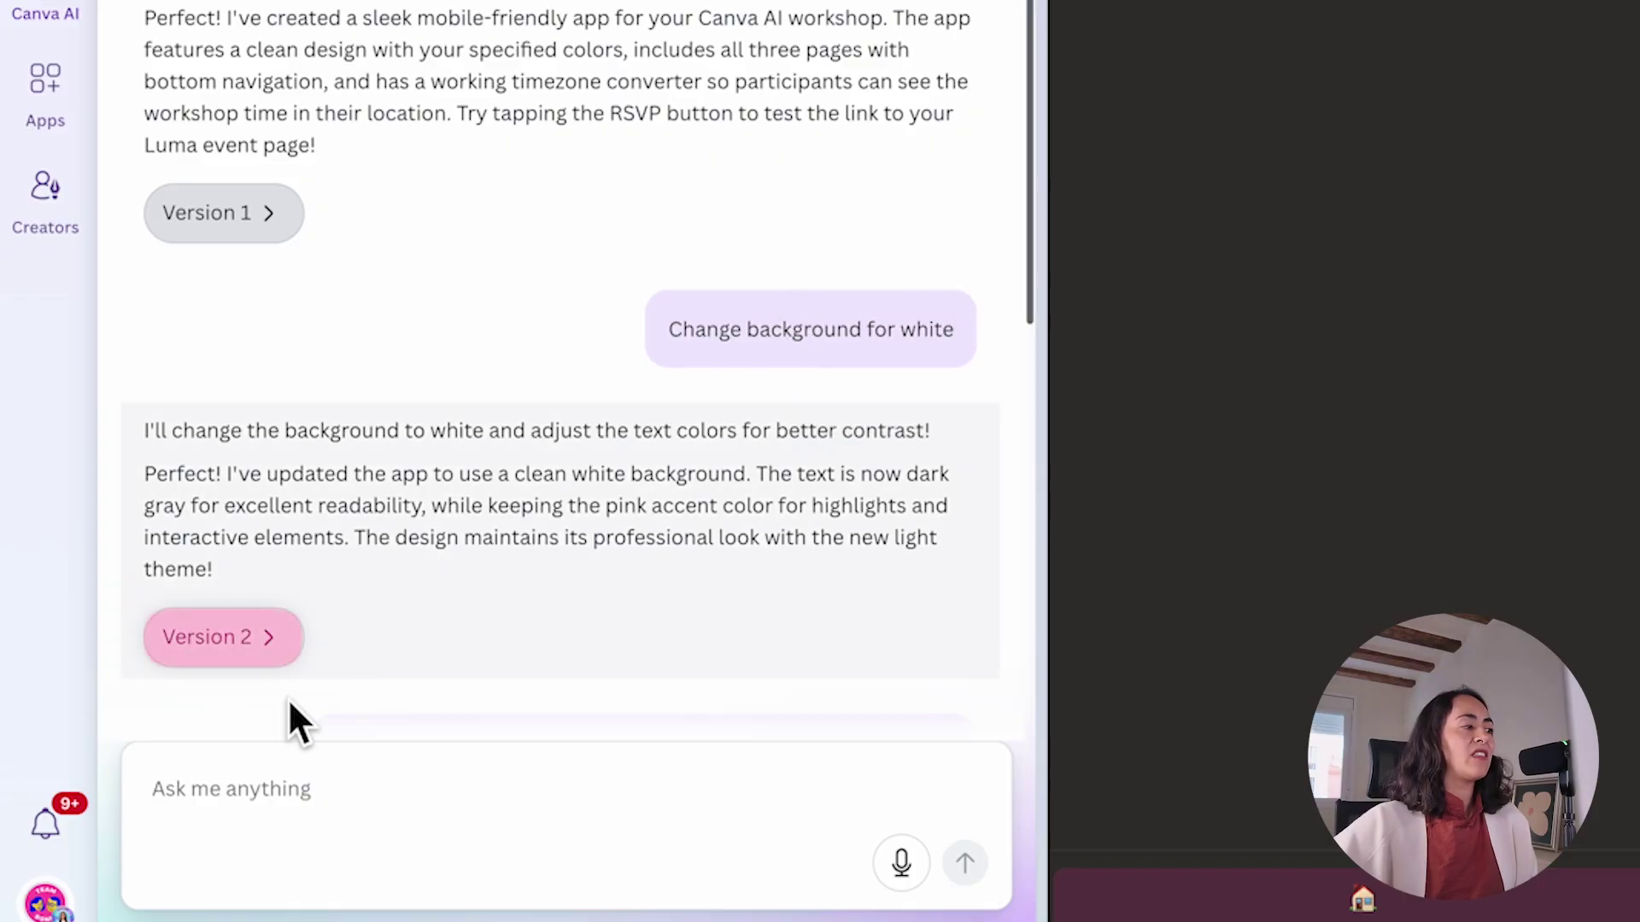
left_click(201, 663)
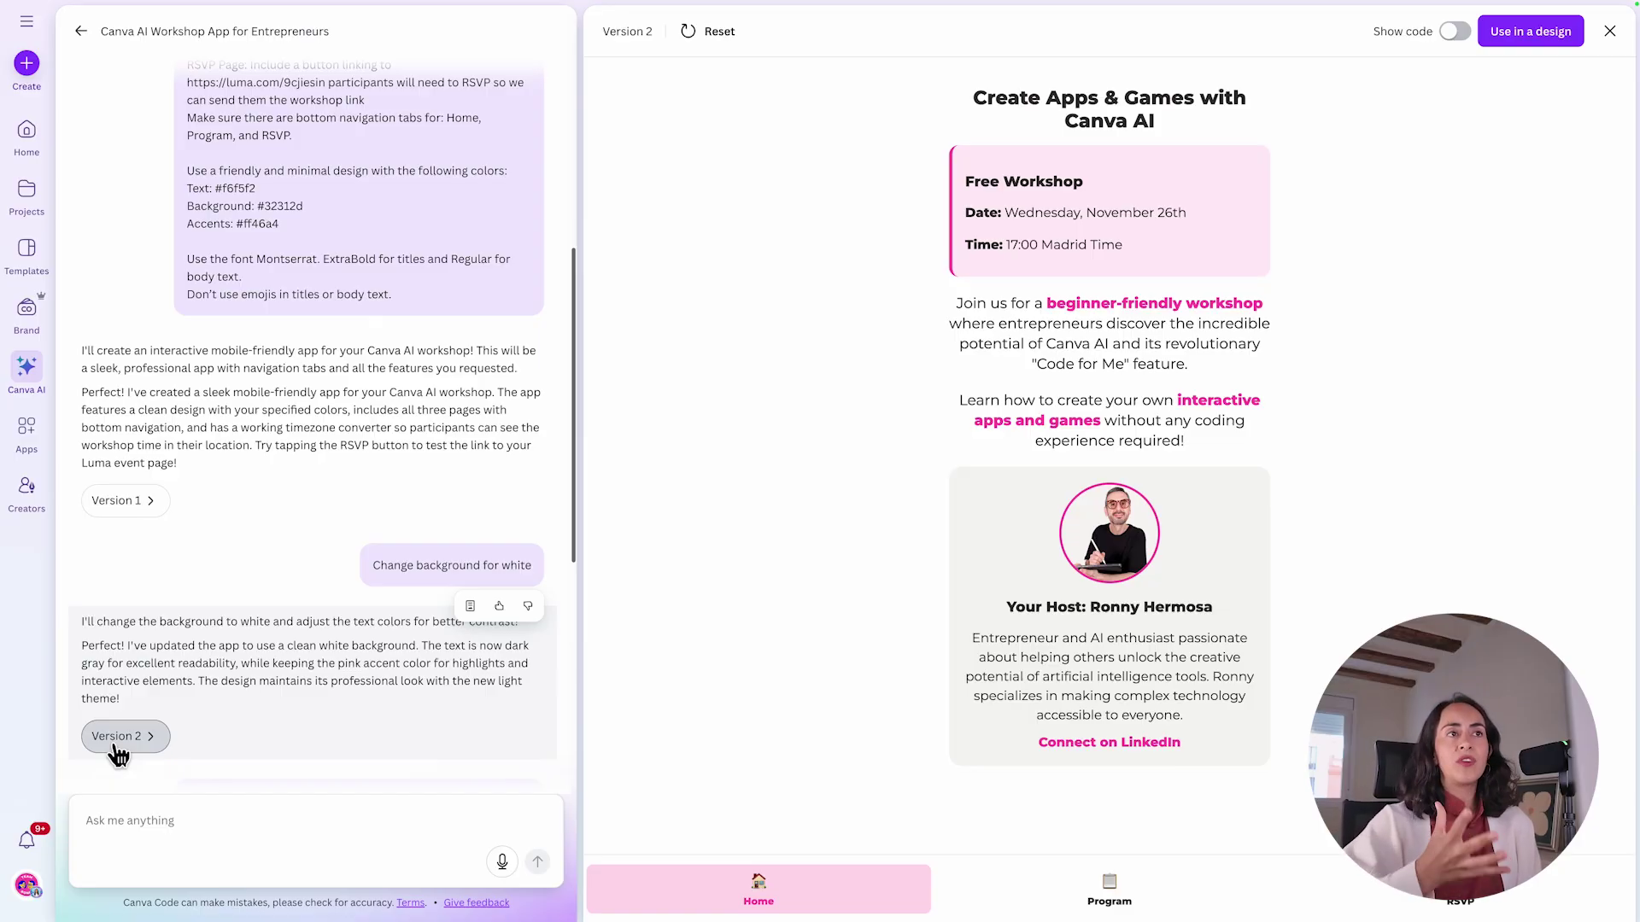
- Preview Version 2's Program page and test its location selector with Los Angeles, USA
left_click(1135, 889)
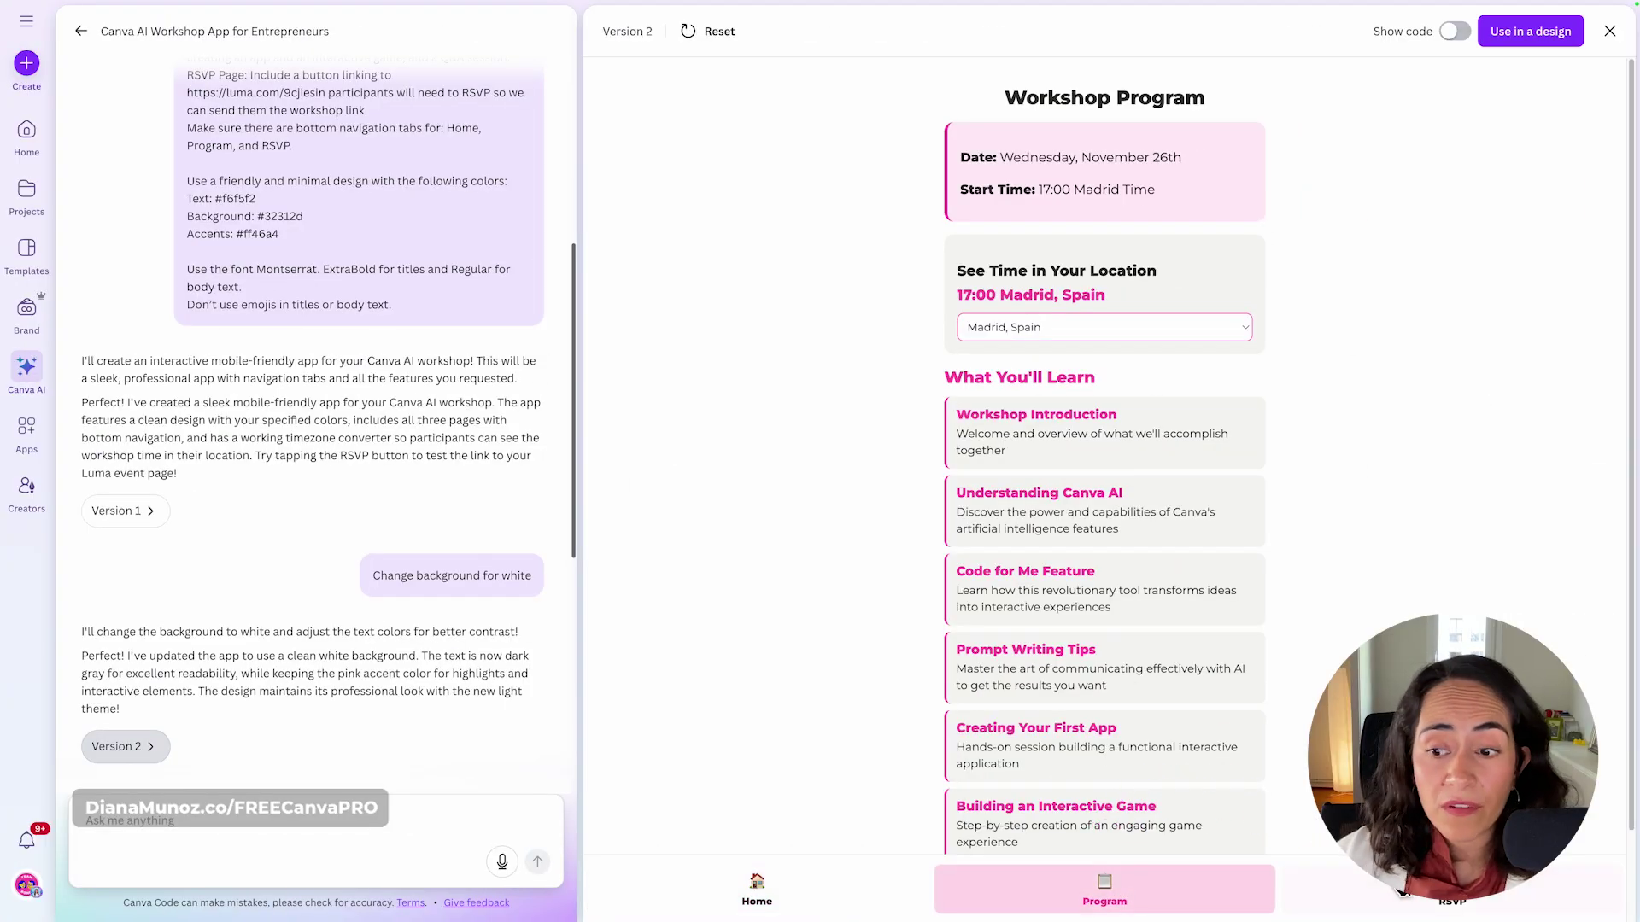
left_click(1142, 330)
left_click(1126, 363)
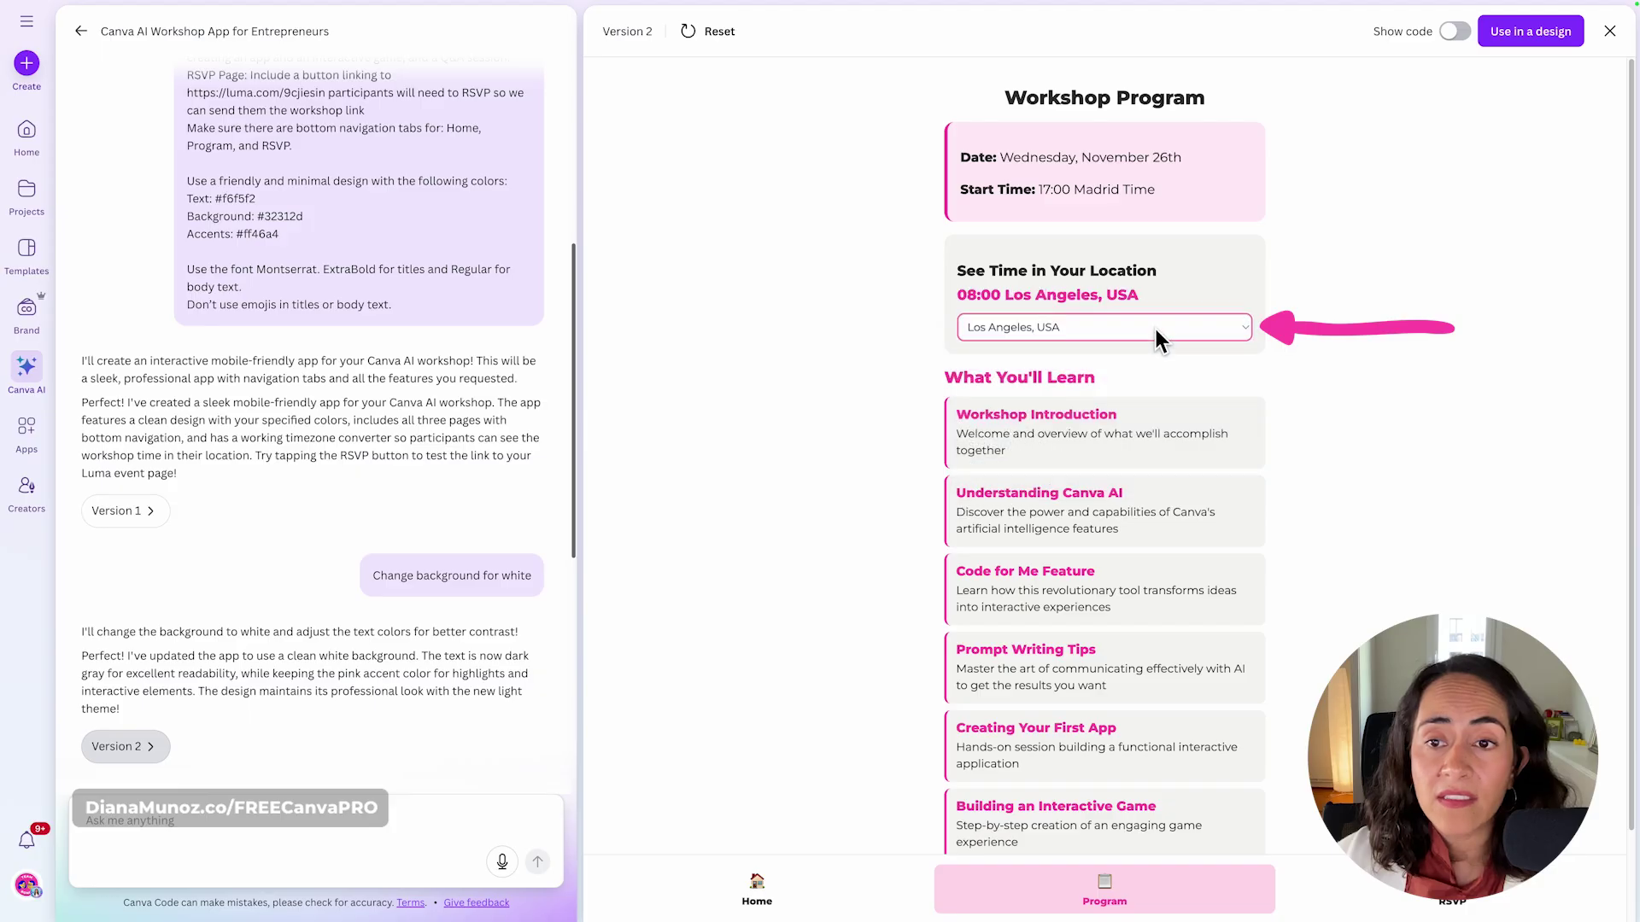
- Test Version 2's location selector with Berlin, Germany, and look through its RSVP, Program and Home pages
left_click(1155, 329)
left_click(1136, 376)
left_click(1460, 884)
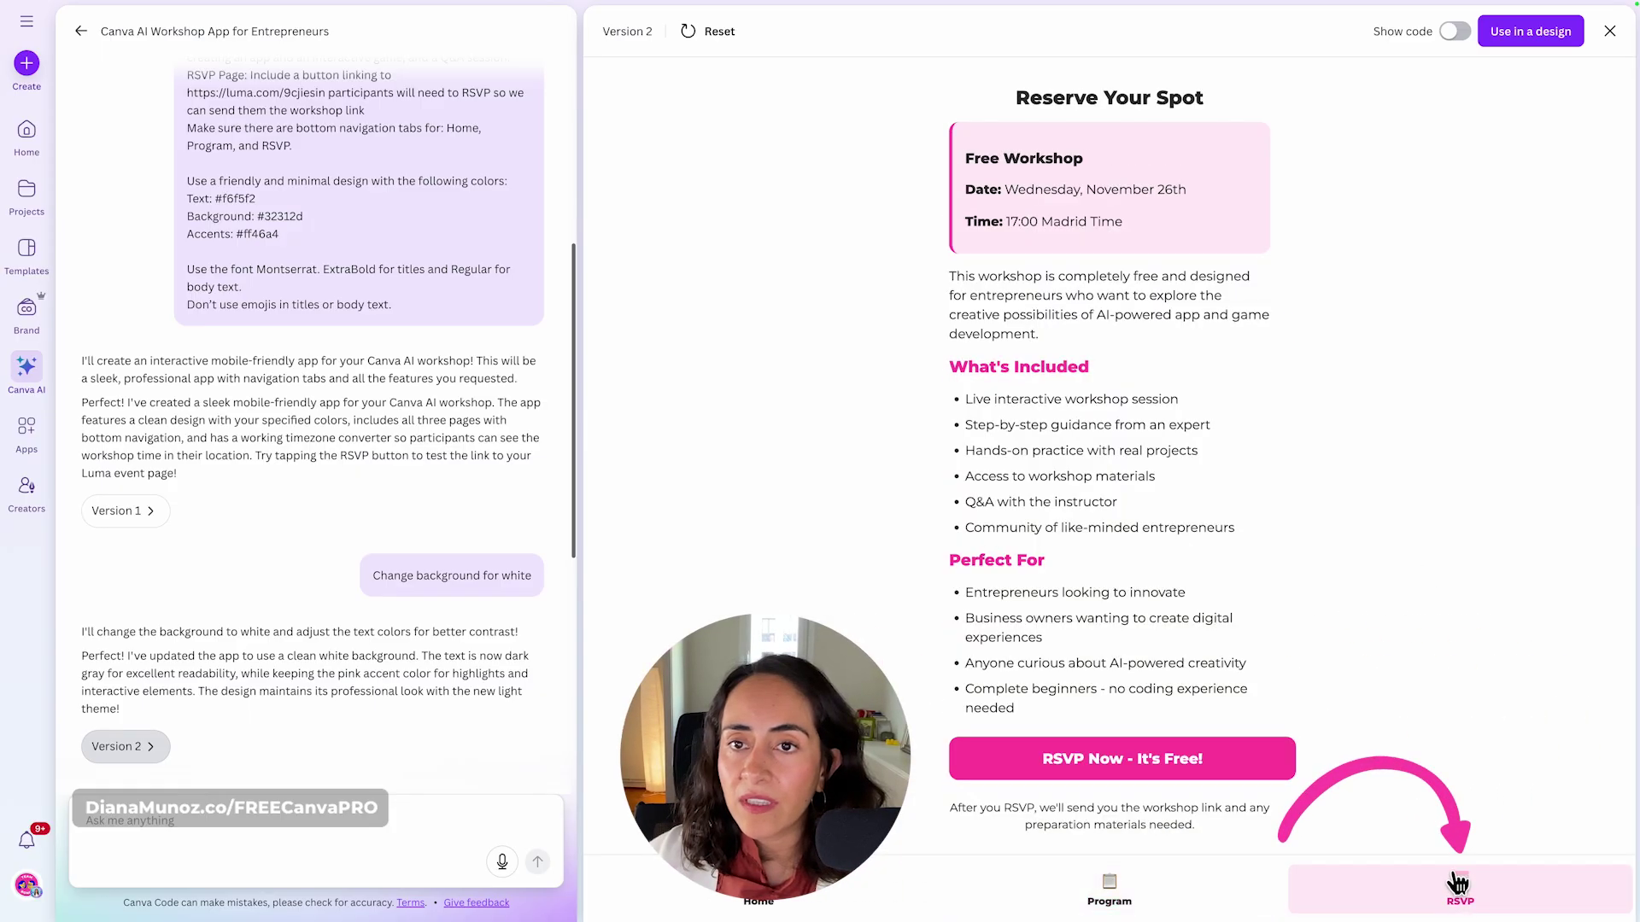
left_click(1102, 891)
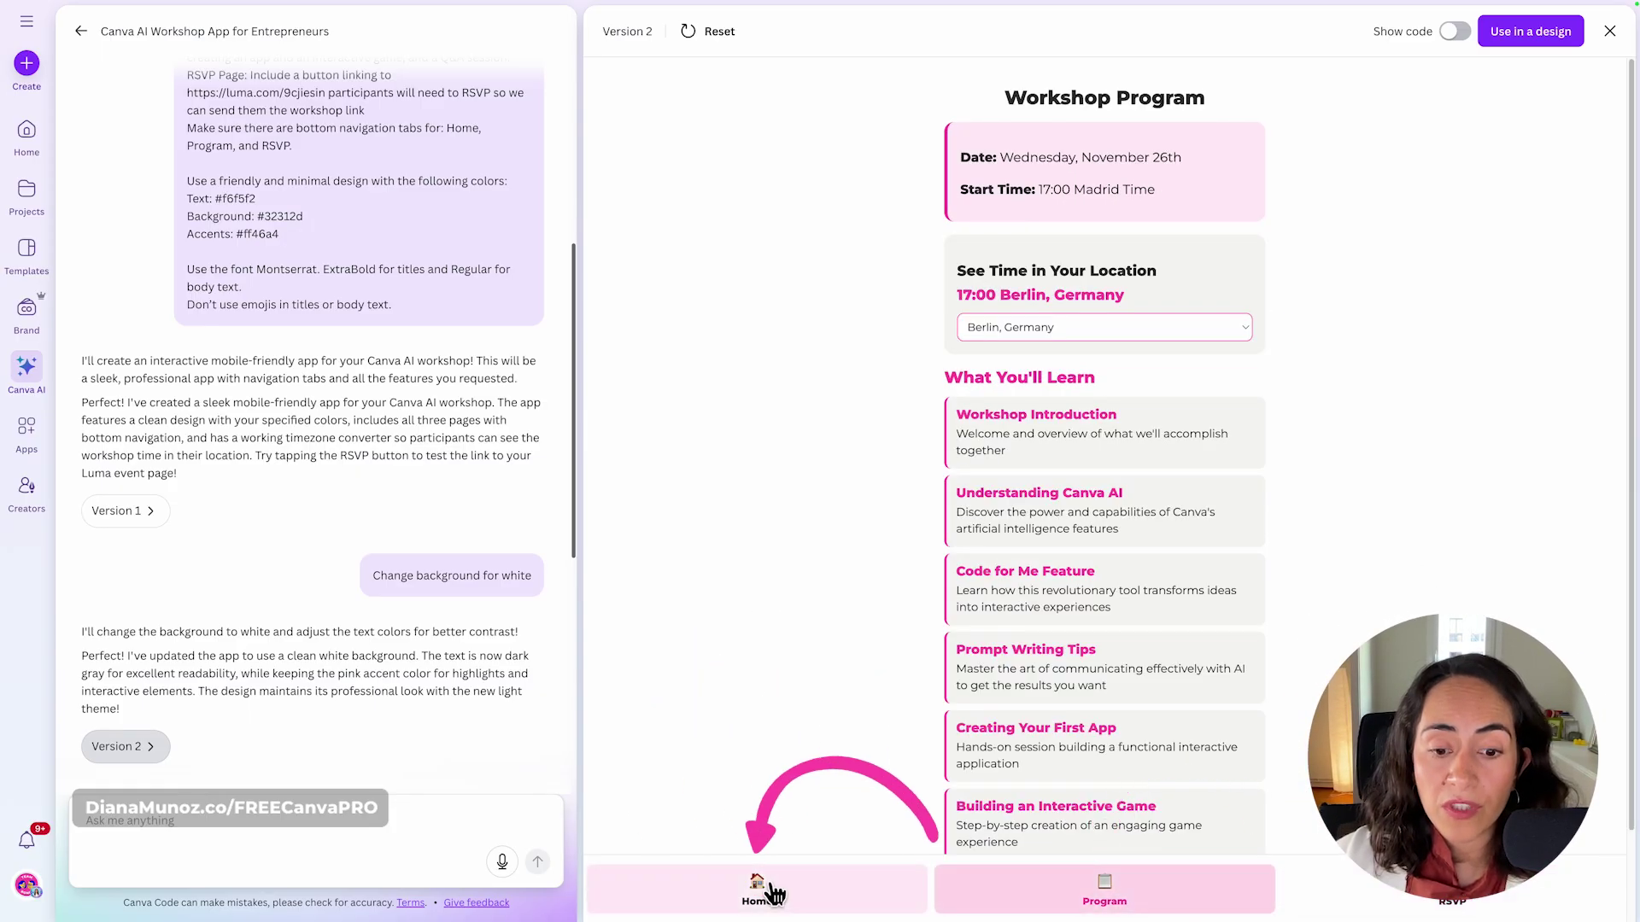
left_click(771, 891)
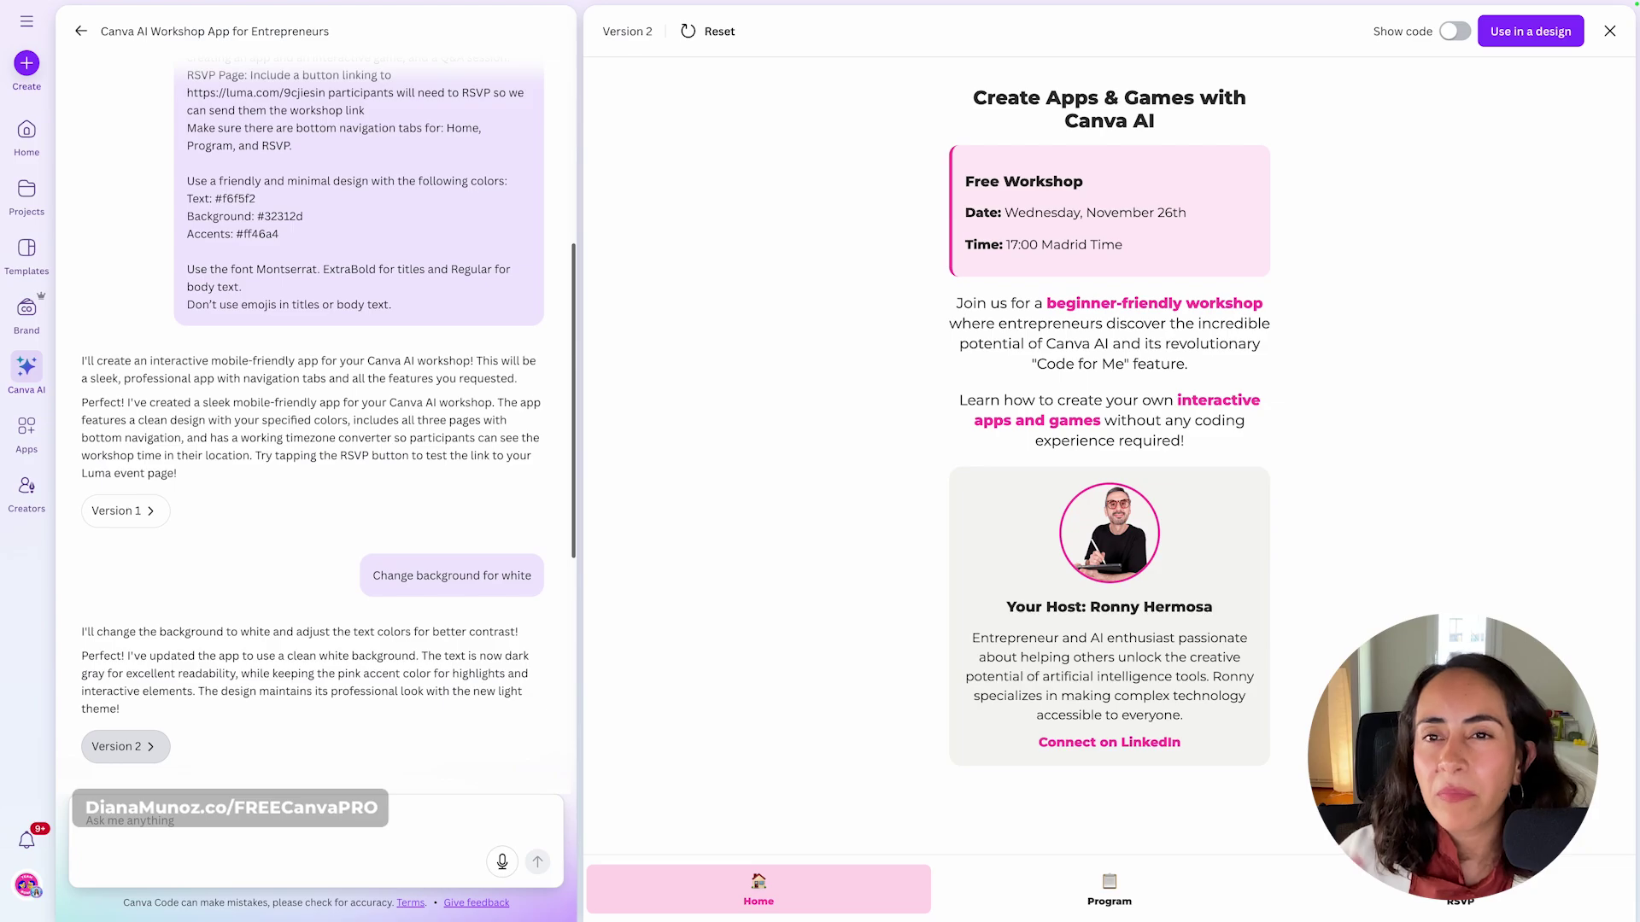
left_click(1109, 889)
left_click(1456, 888)
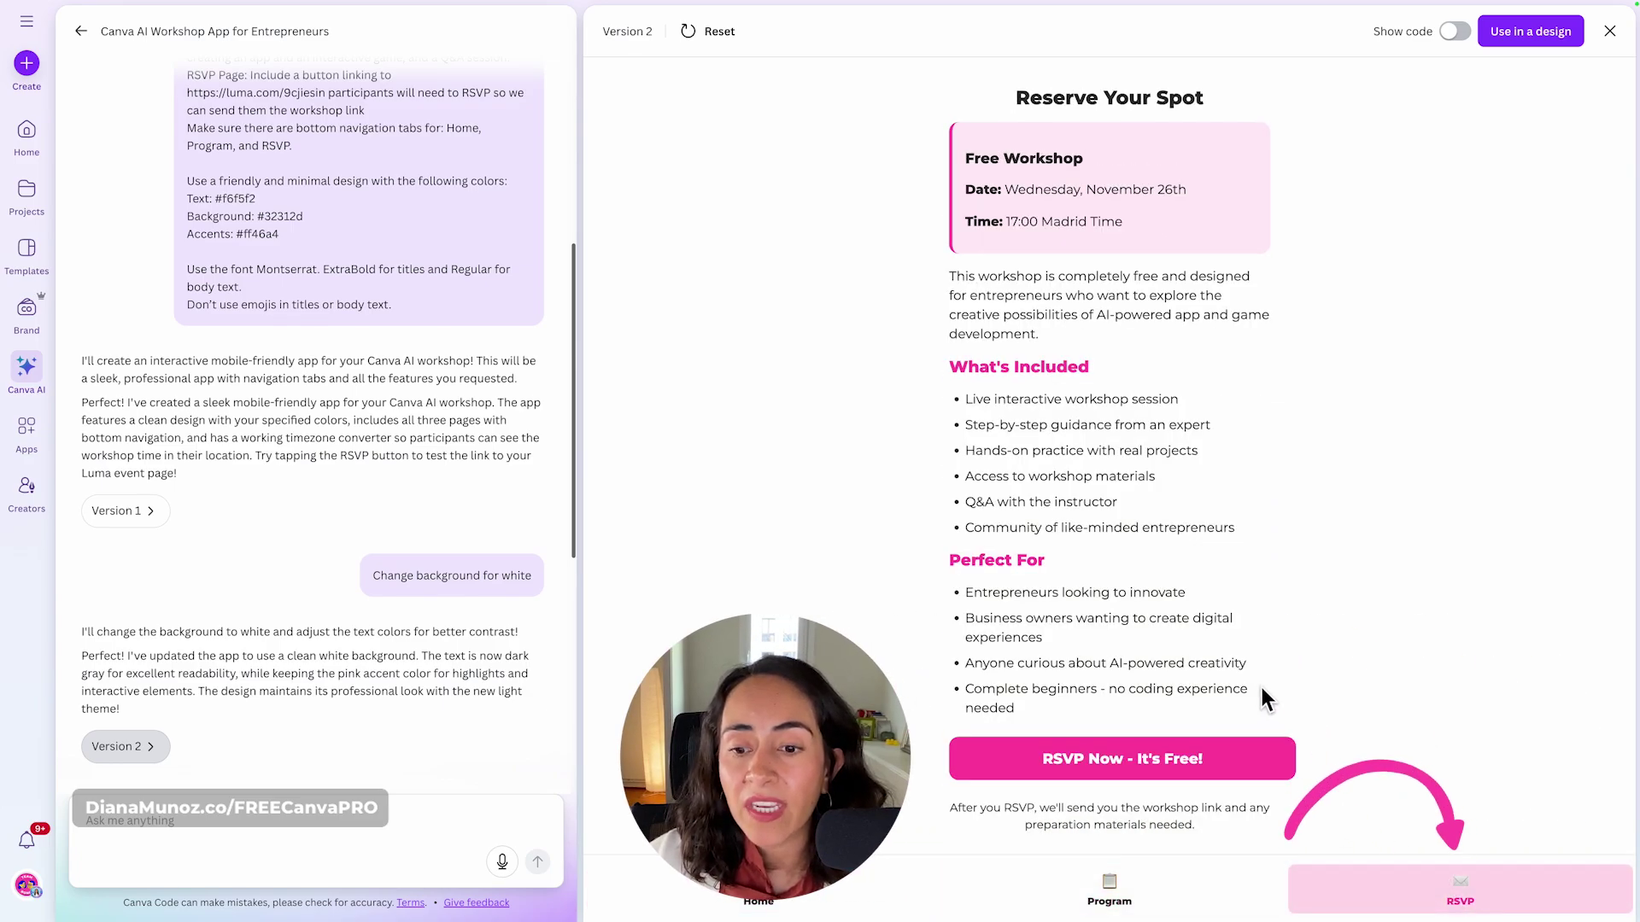
left_click(795, 895)
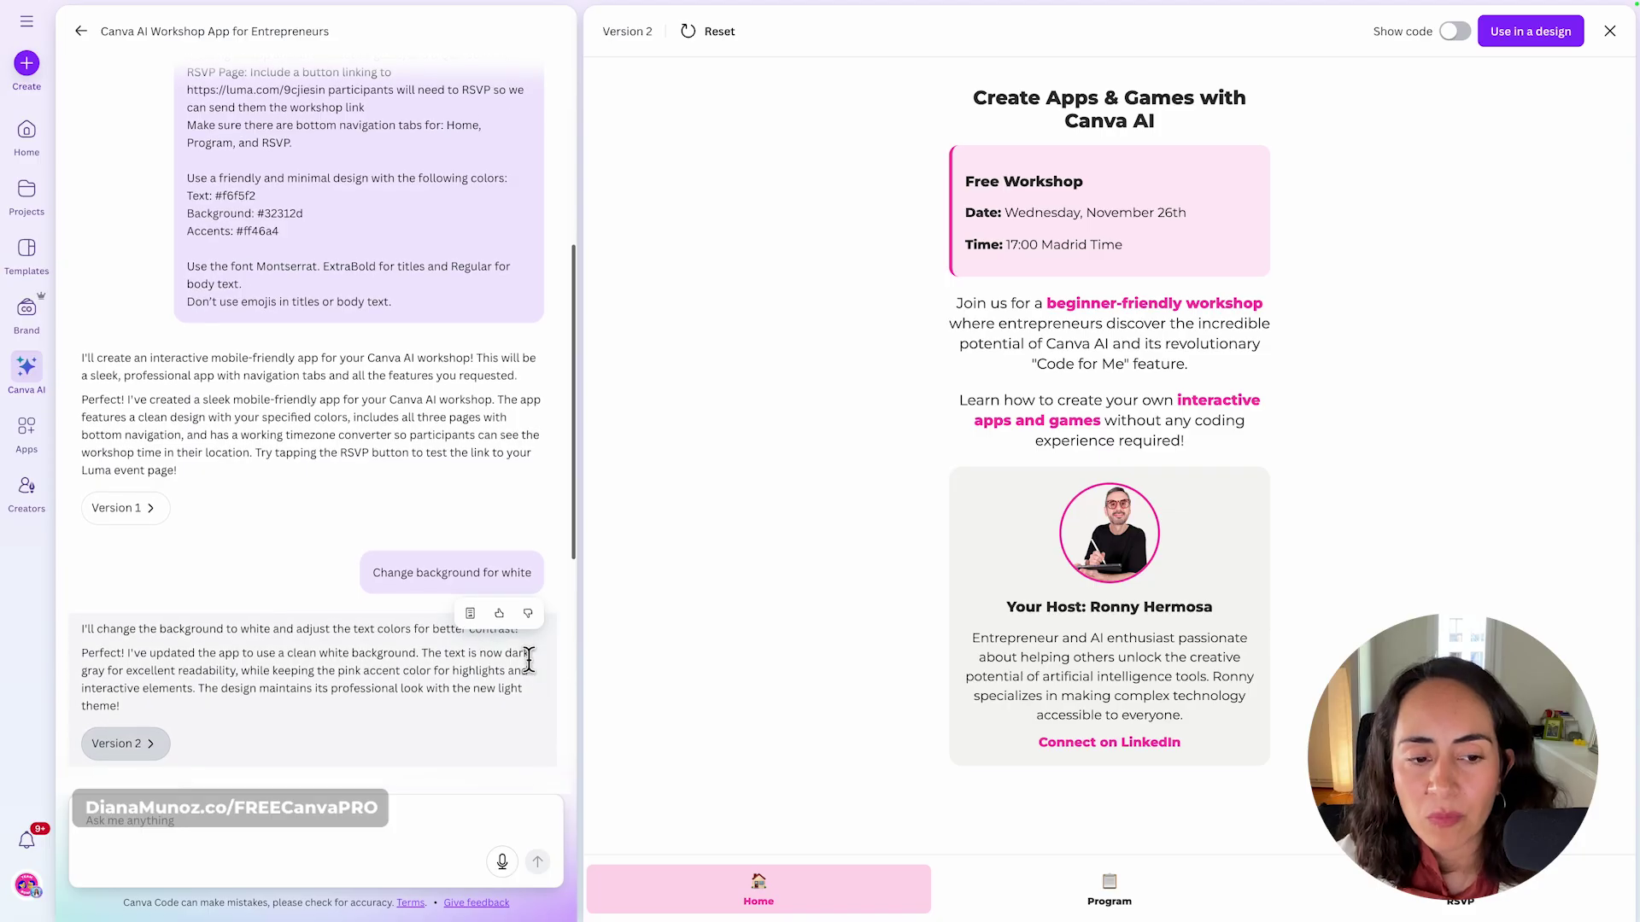
- Review the requests to remove "Connect on LinkedIn" and change "What You'll Learn" to "Workshop Overview" against Version 2's pages
left_click_drag(189, 662, 567, 677)
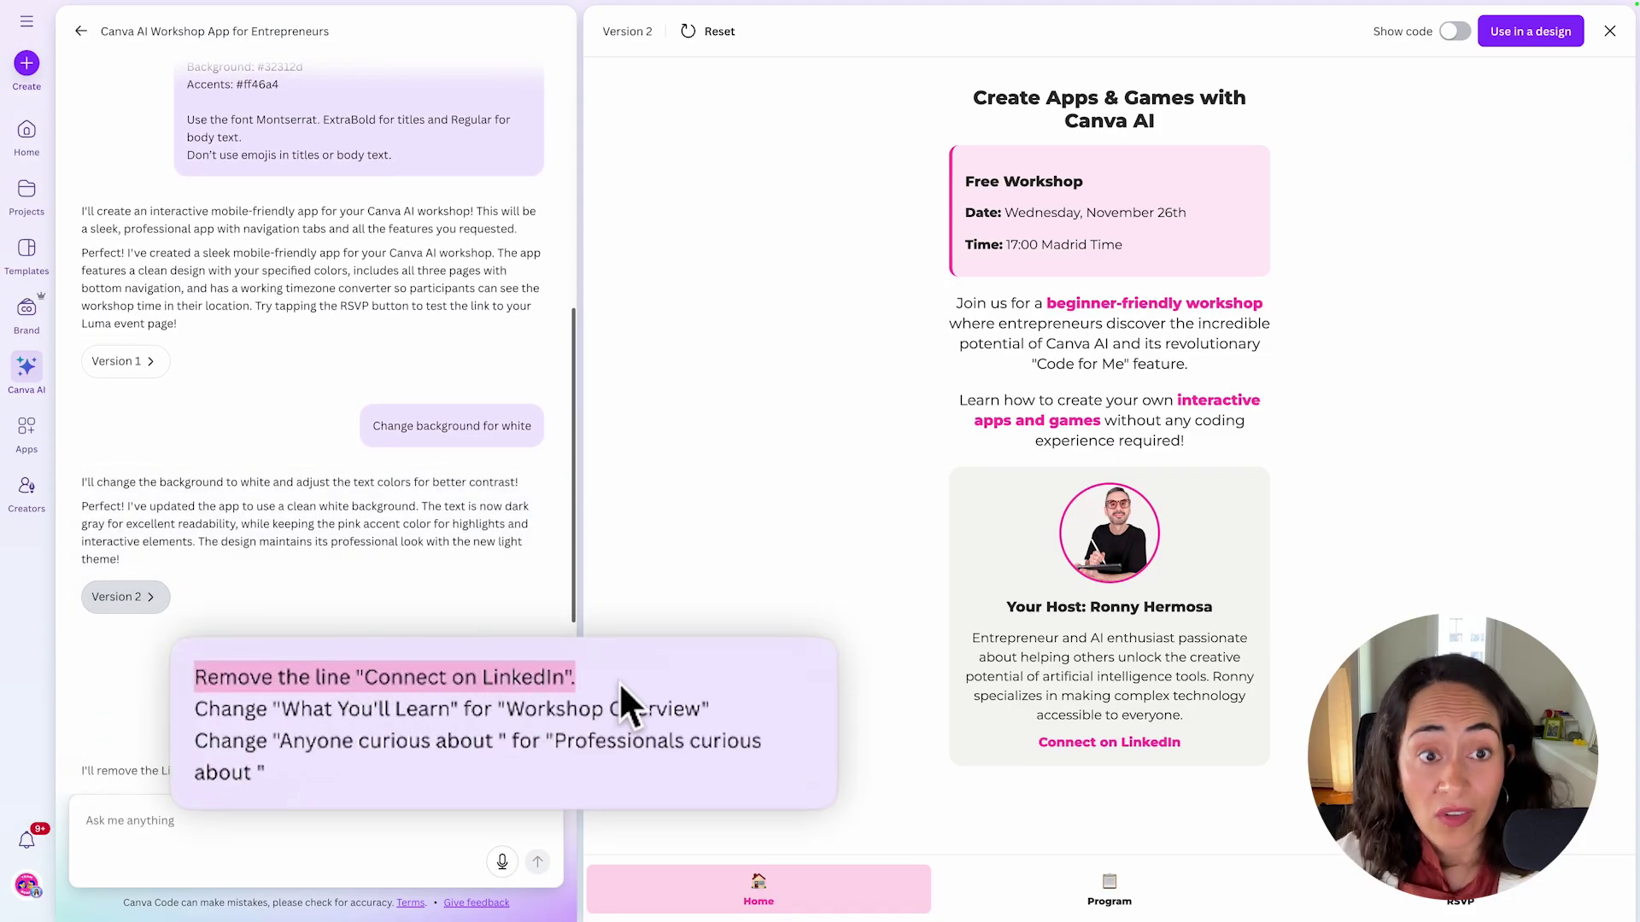
left_click(1115, 885)
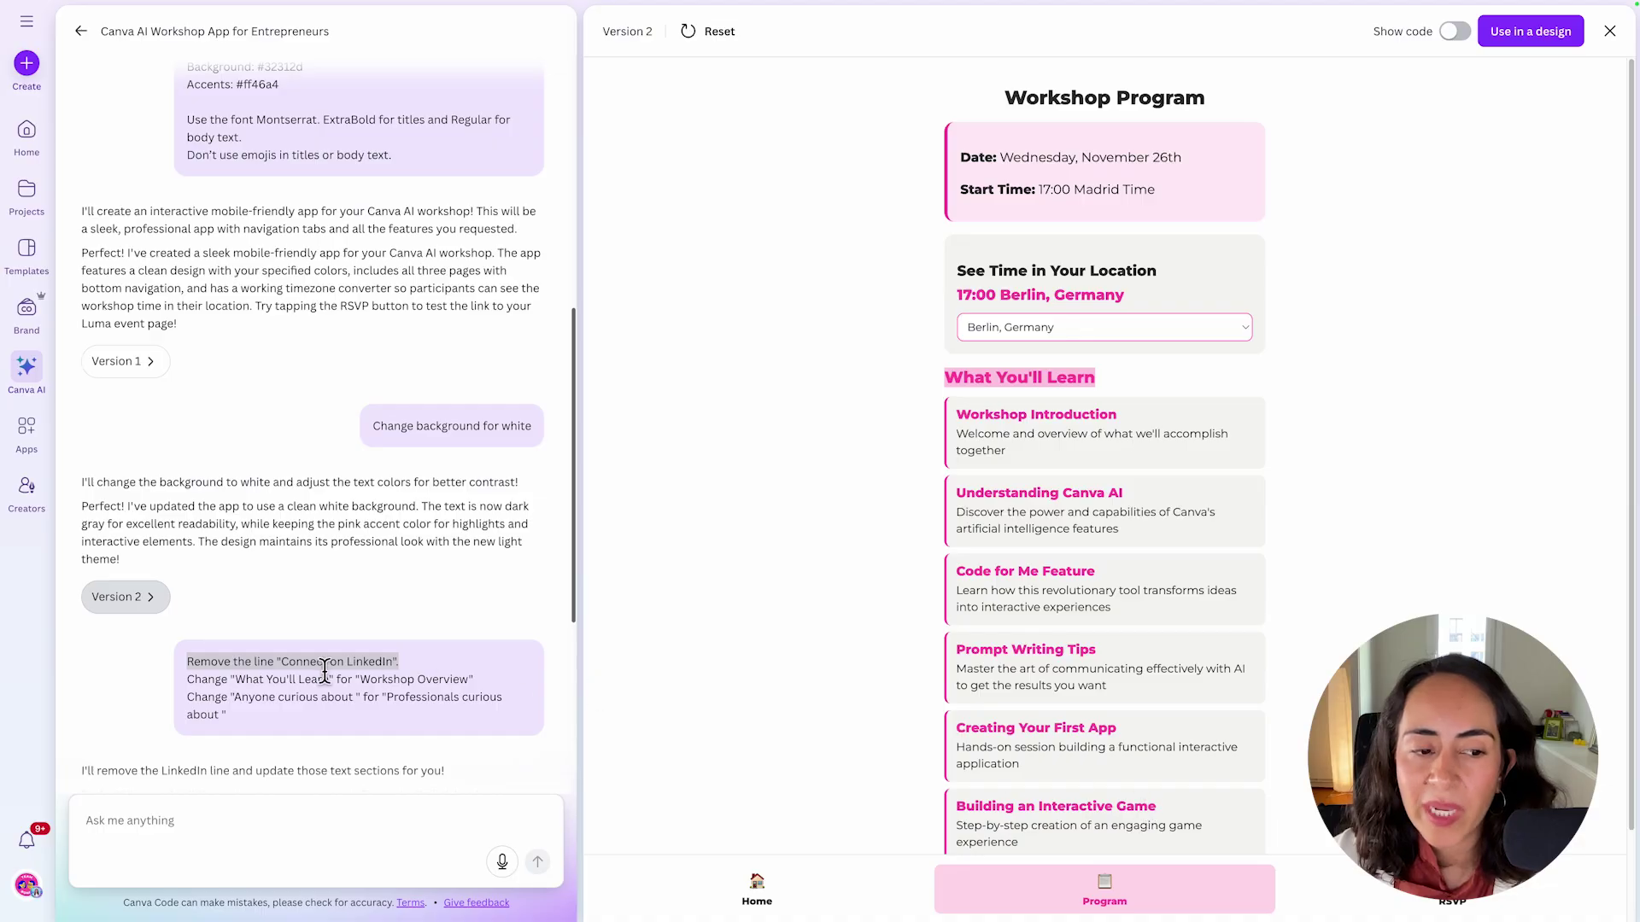
left_click_drag(274, 709, 705, 710)
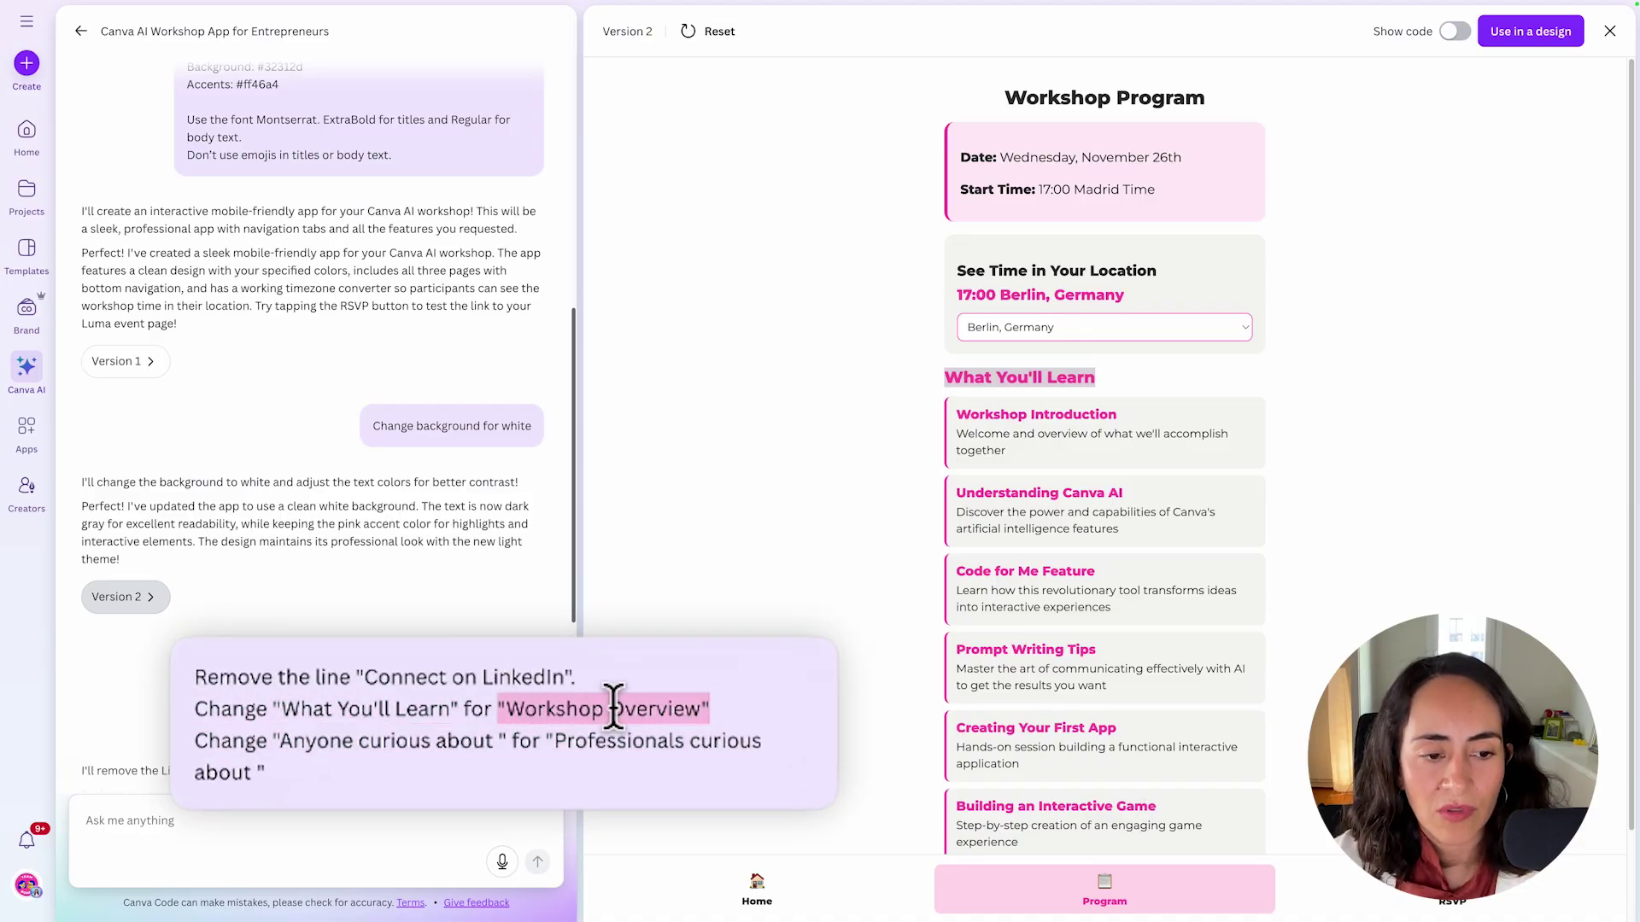
- Examine the "Perfect For" list on the RSVP page against the request to change "Anyone curious about" to "Professionals curious about"
left_click(1452, 890)
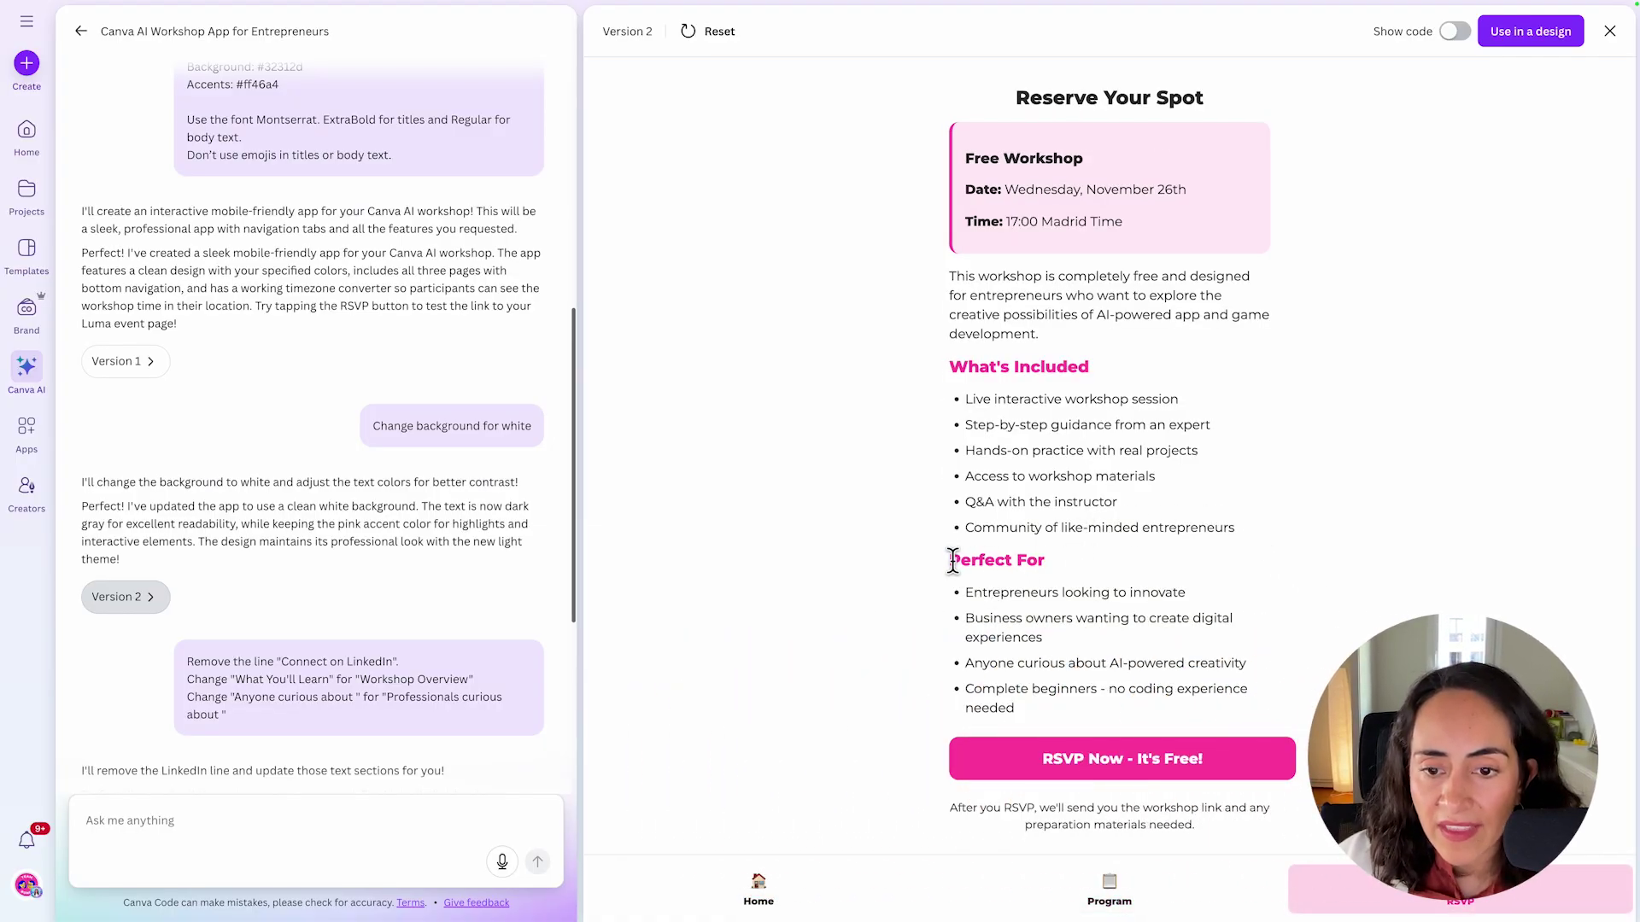
triple_click(983, 557)
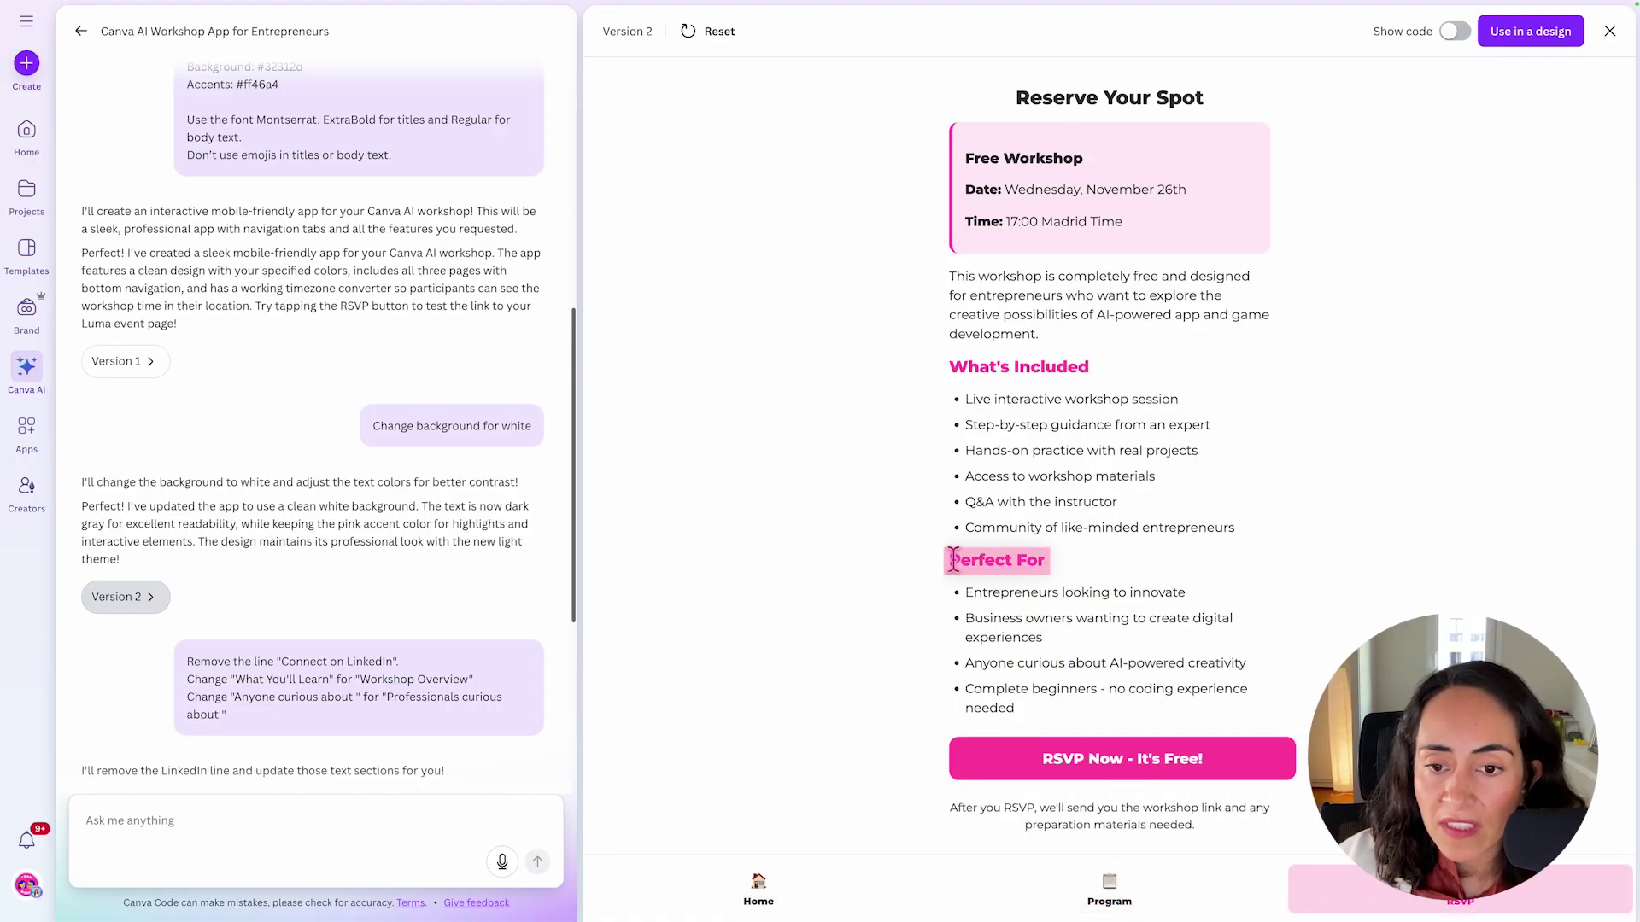
left_click_drag(966, 593, 1031, 598)
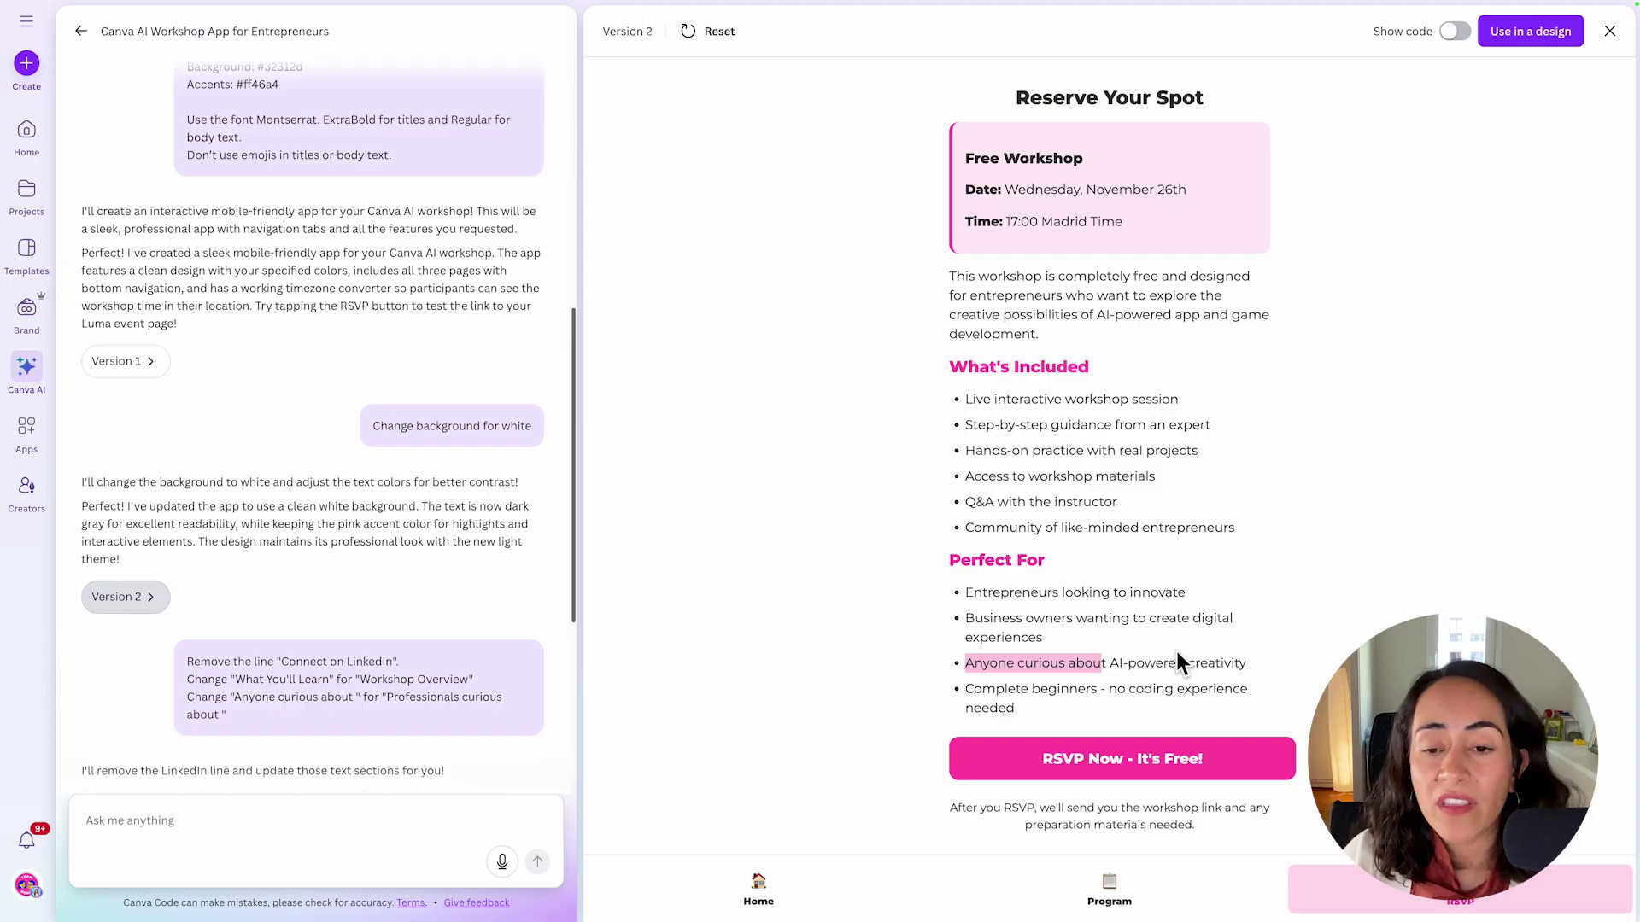
left_click(1125, 652)
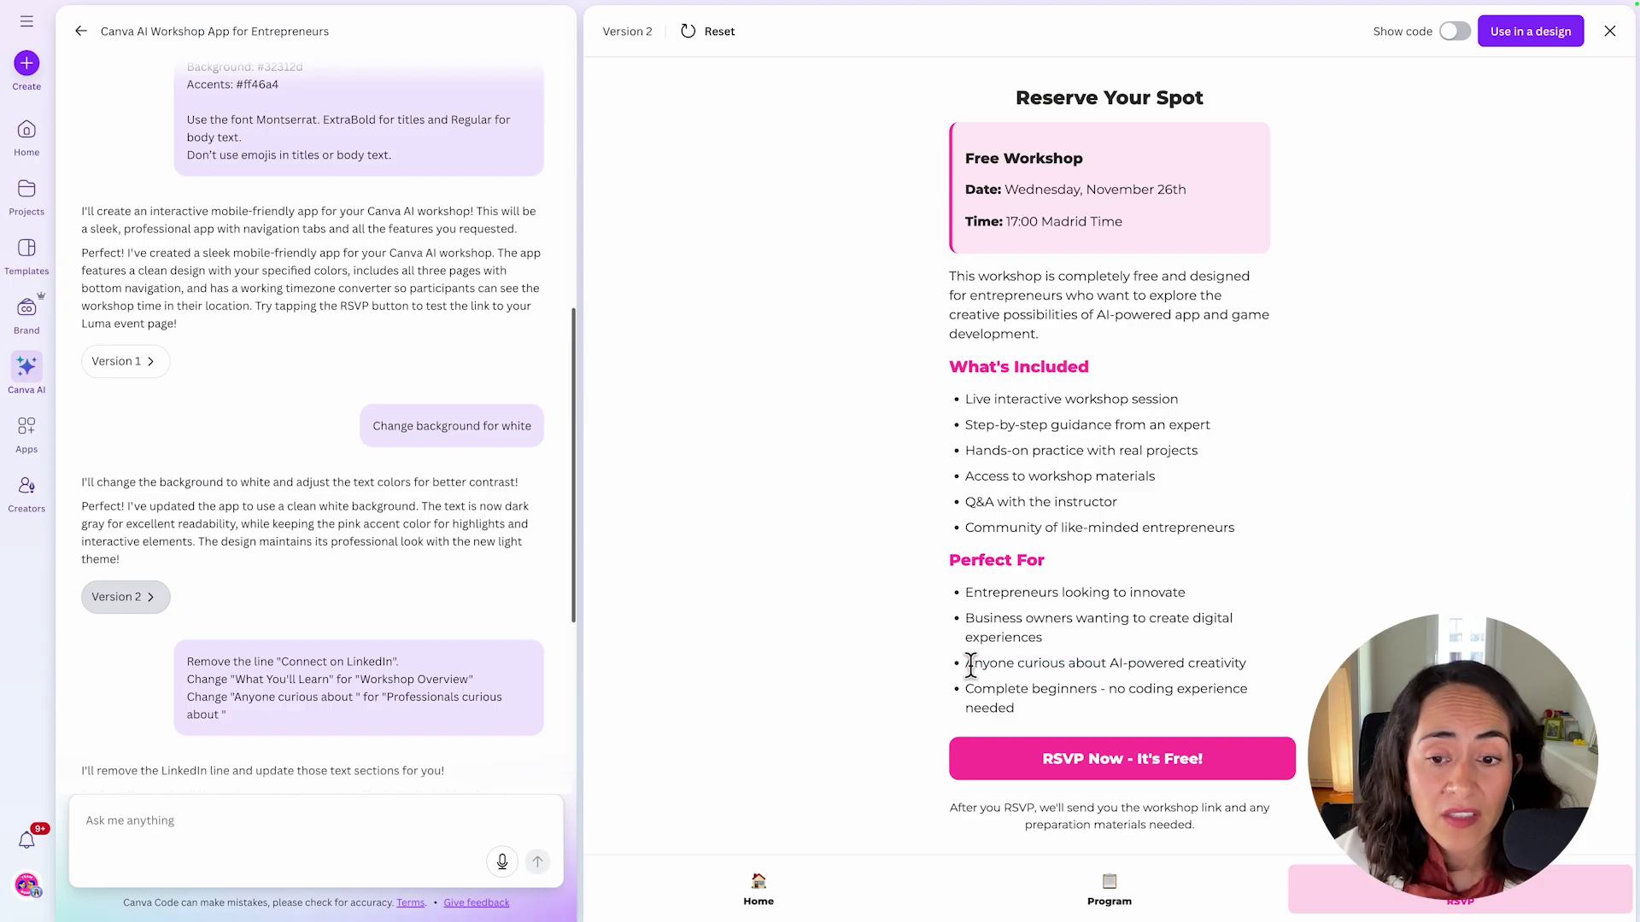
left_click_drag(984, 665, 1071, 667)
left_click_drag(385, 697, 318, 711)
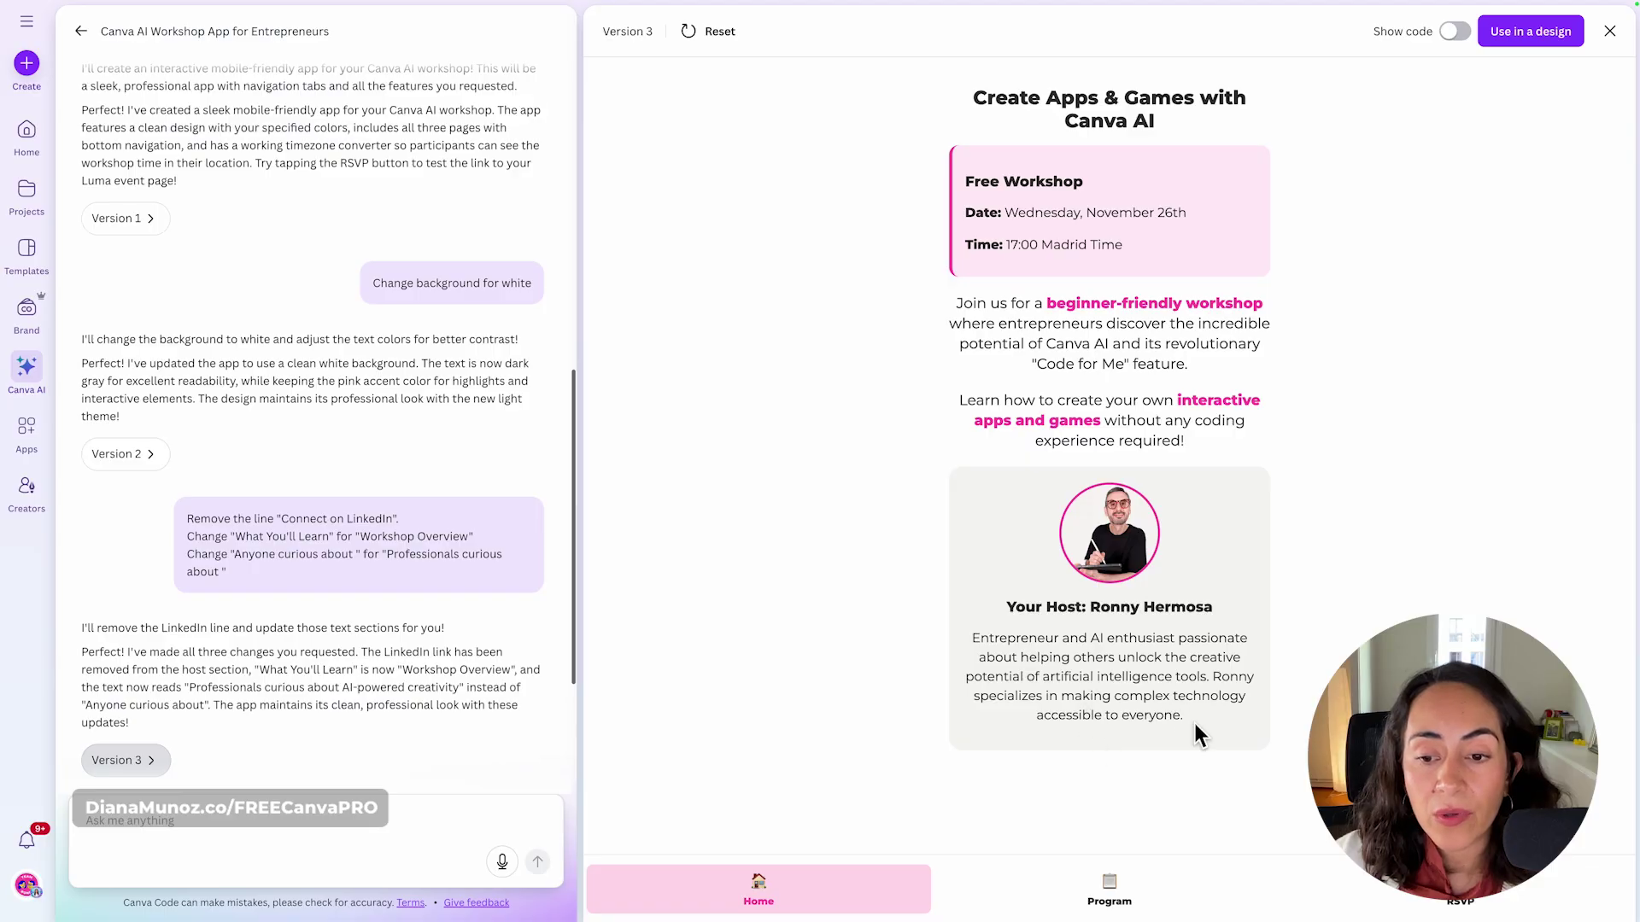
- Check the "Workshop Overview" heading on Version 3's Program page and the intro and host texts on its Home page
left_click(1140, 889)
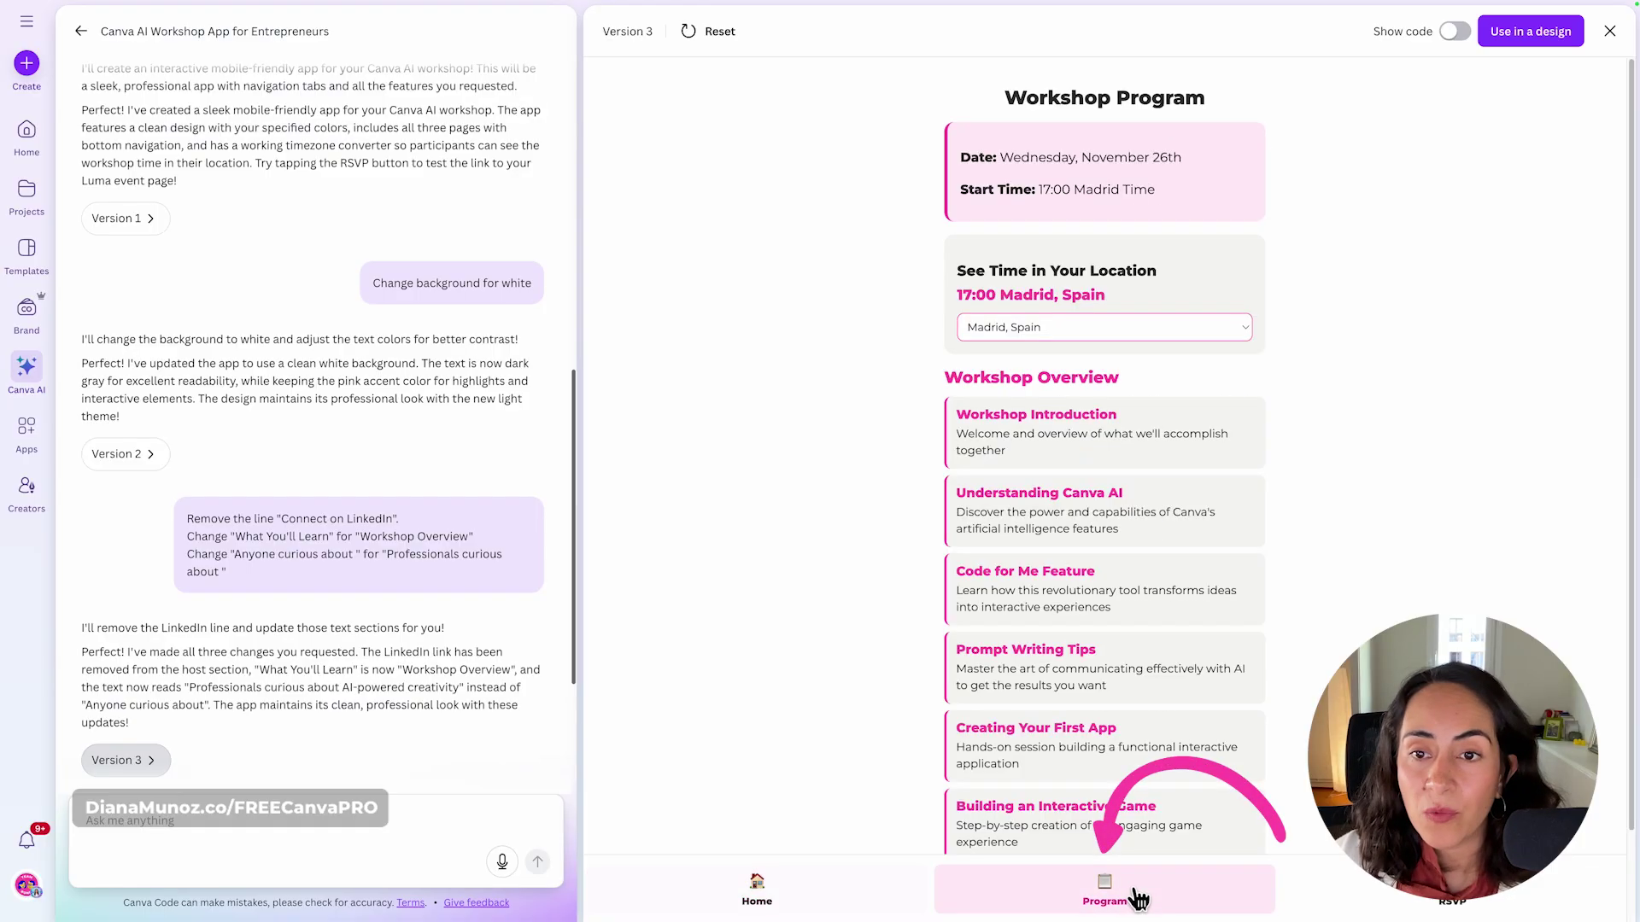
left_click_drag(946, 380, 1168, 391)
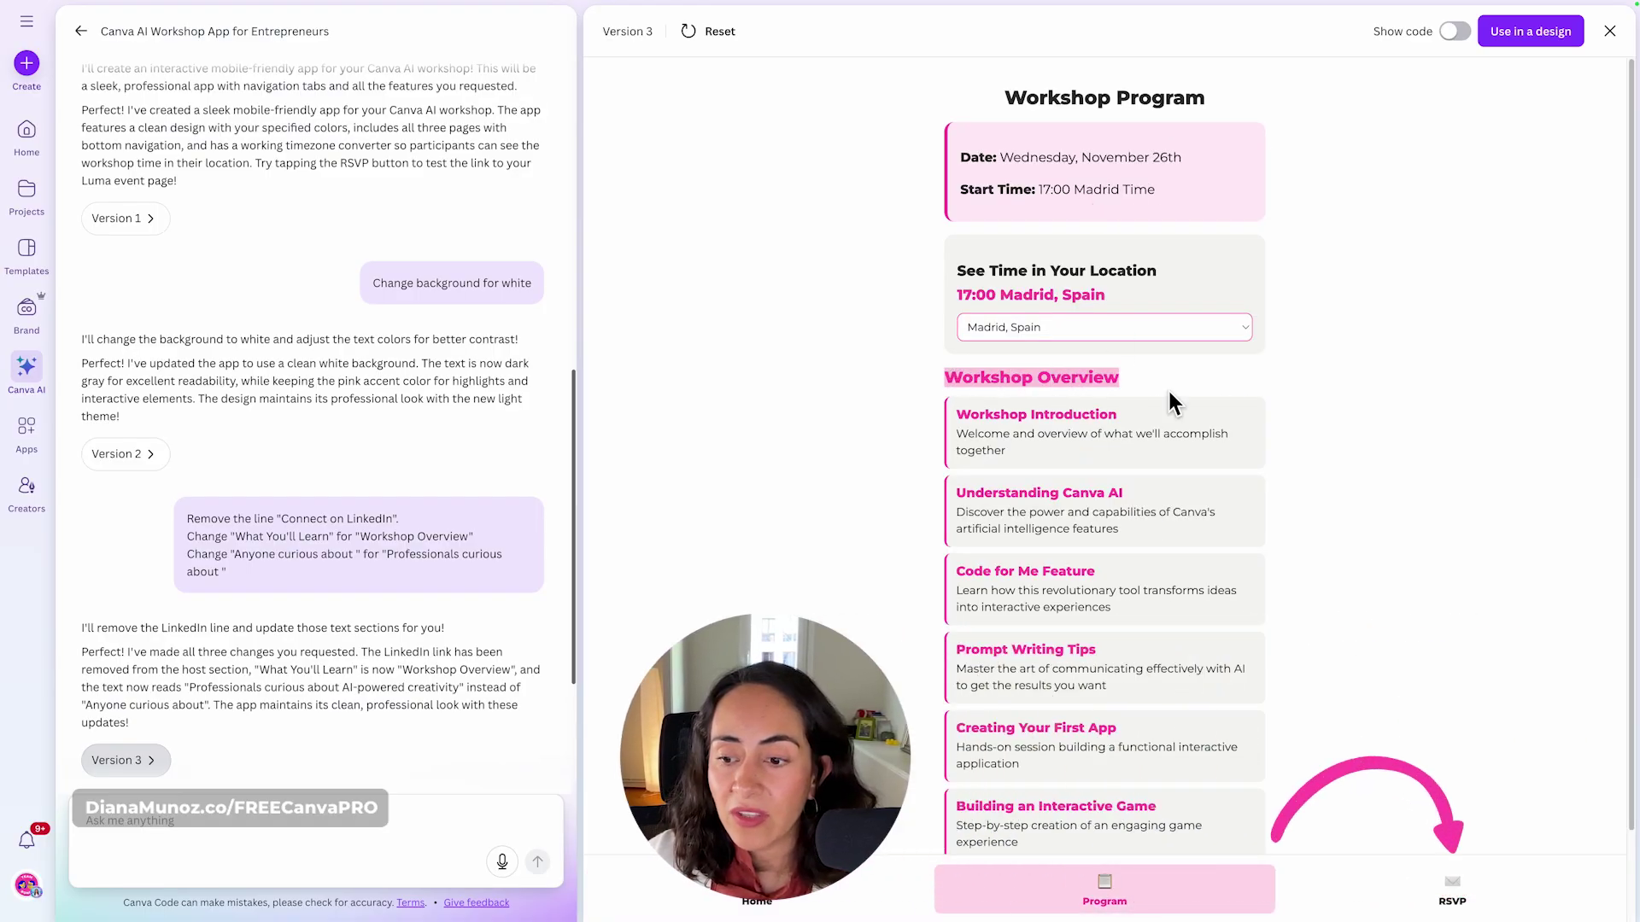
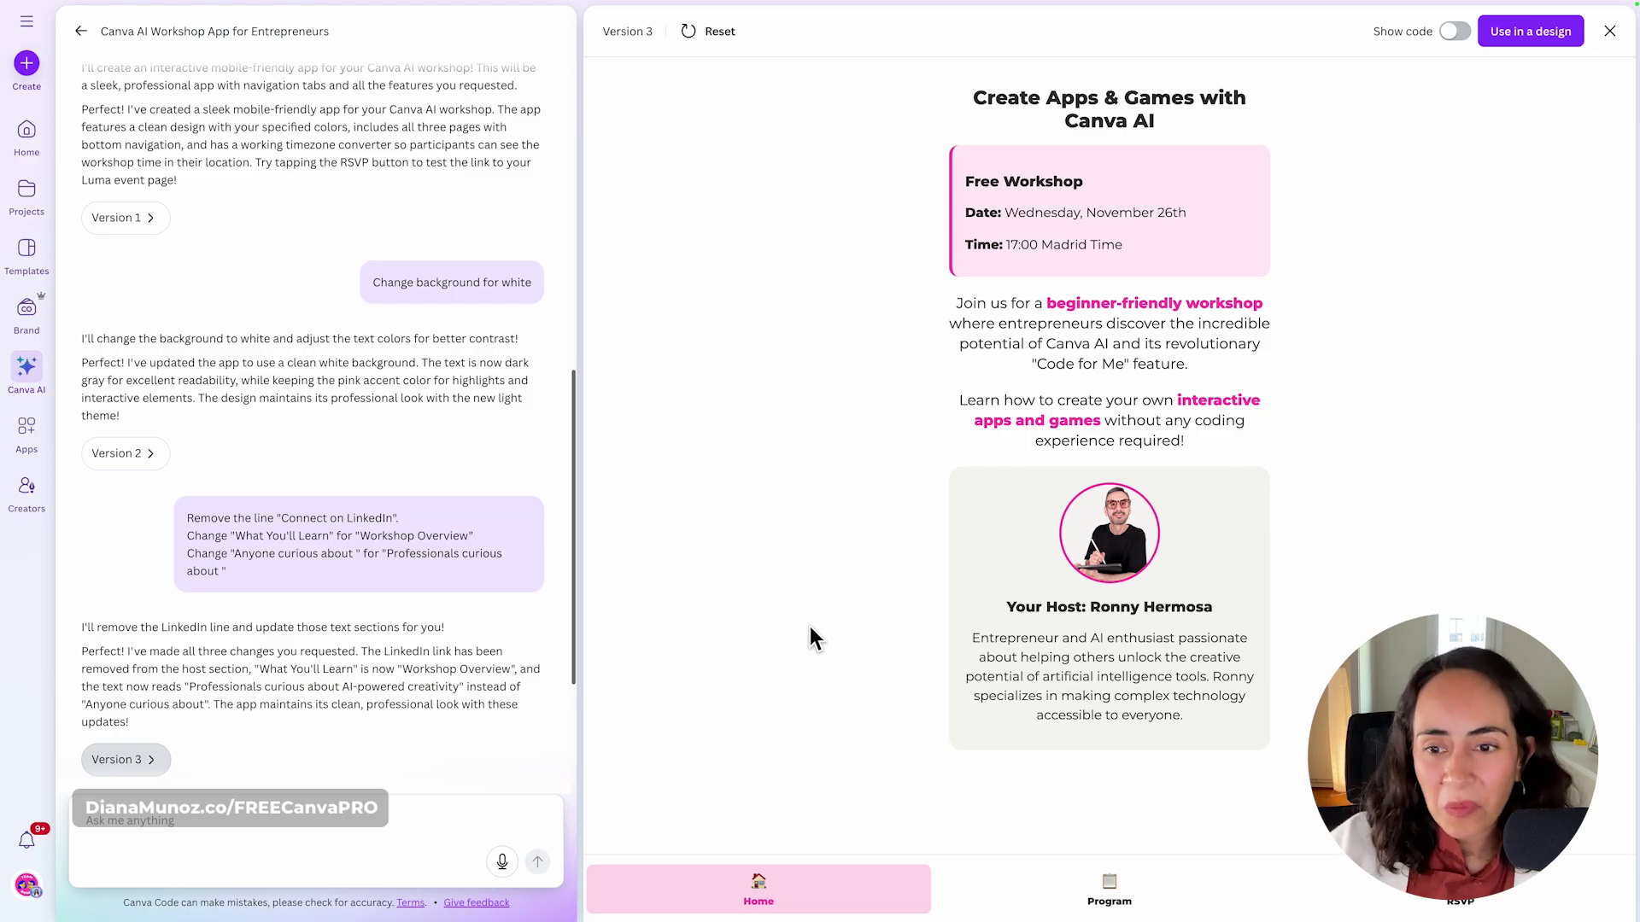
left_click_drag(957, 302, 1205, 392)
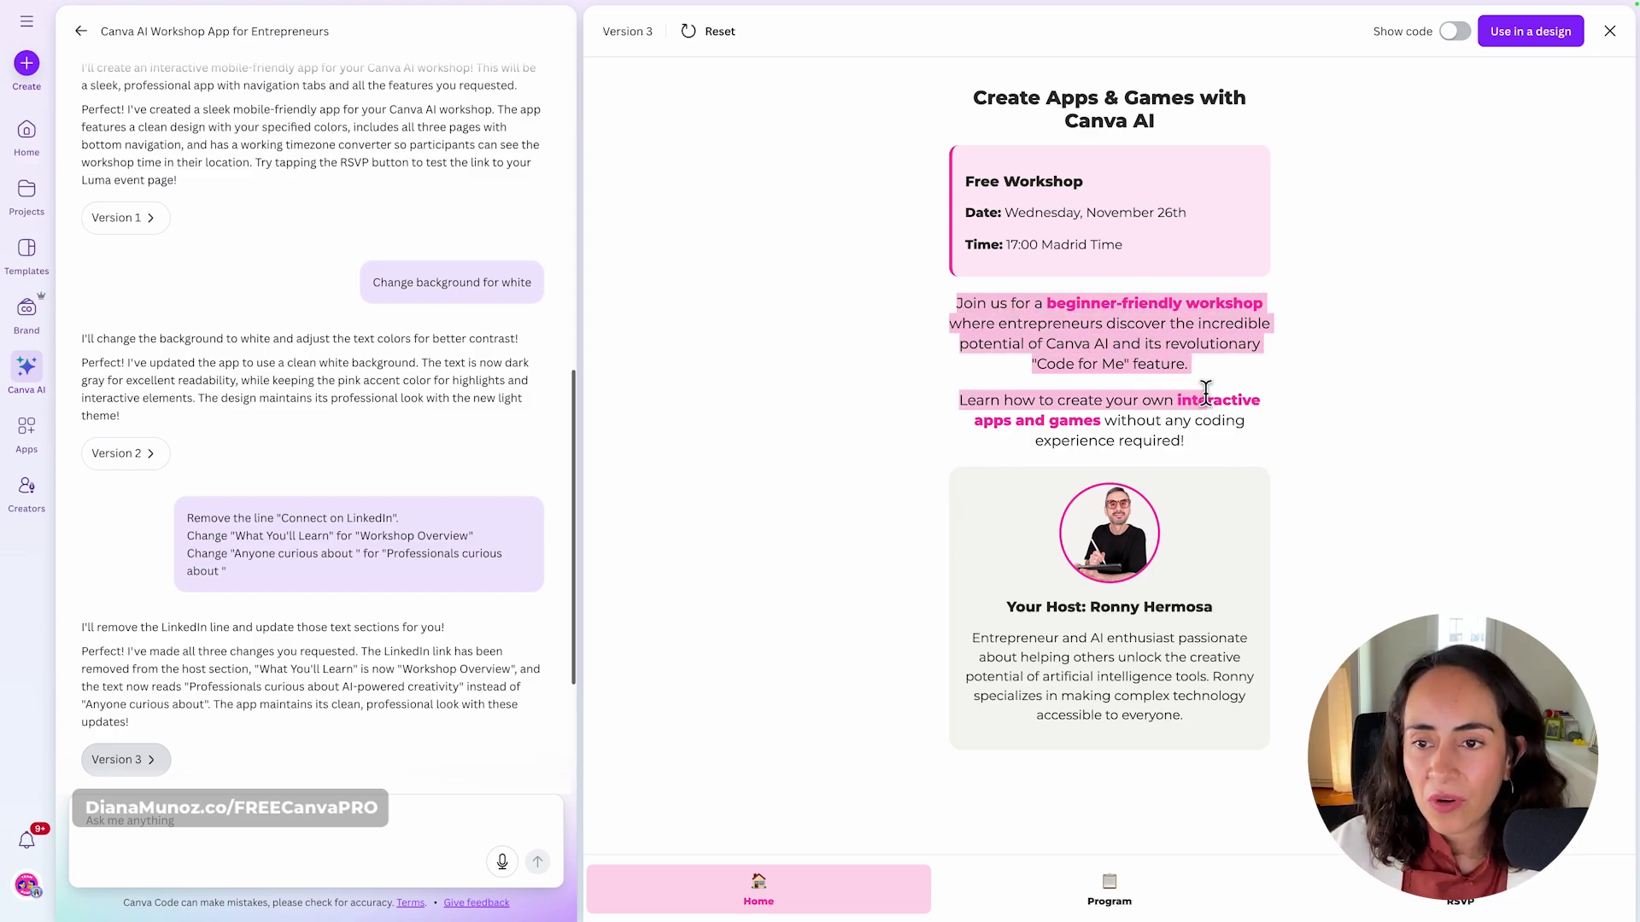
left_click_drag(960, 399, 1180, 566)
left_click_drag(1007, 606, 1170, 715)
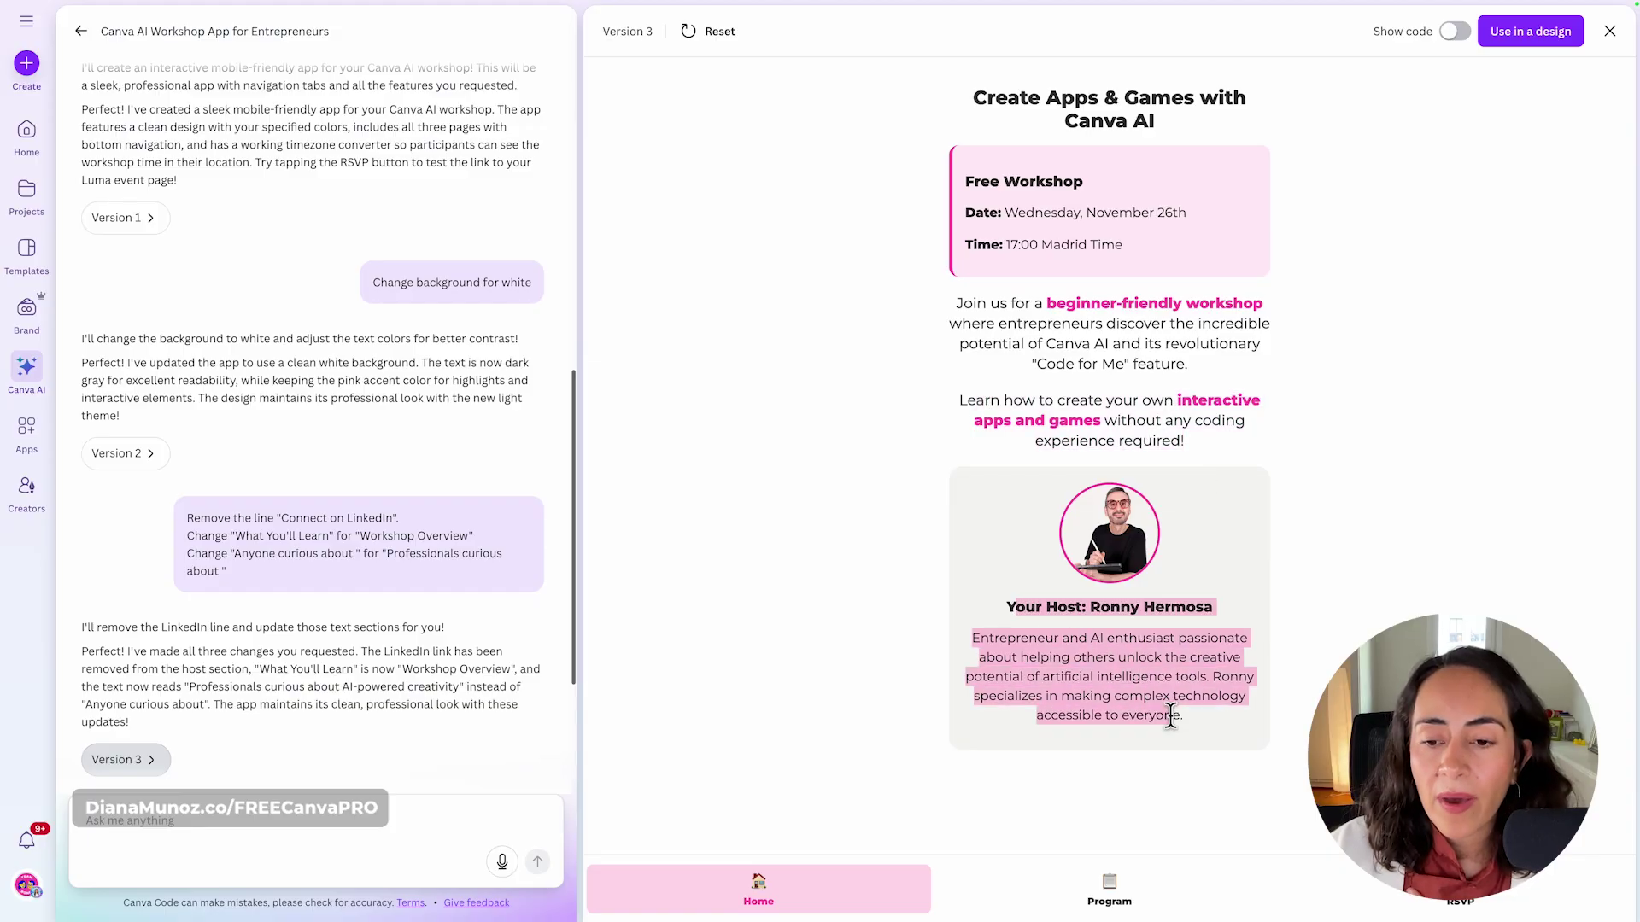
- Review Version 3's Program and RSVP pages and return to its Home page
left_click(1110, 893)
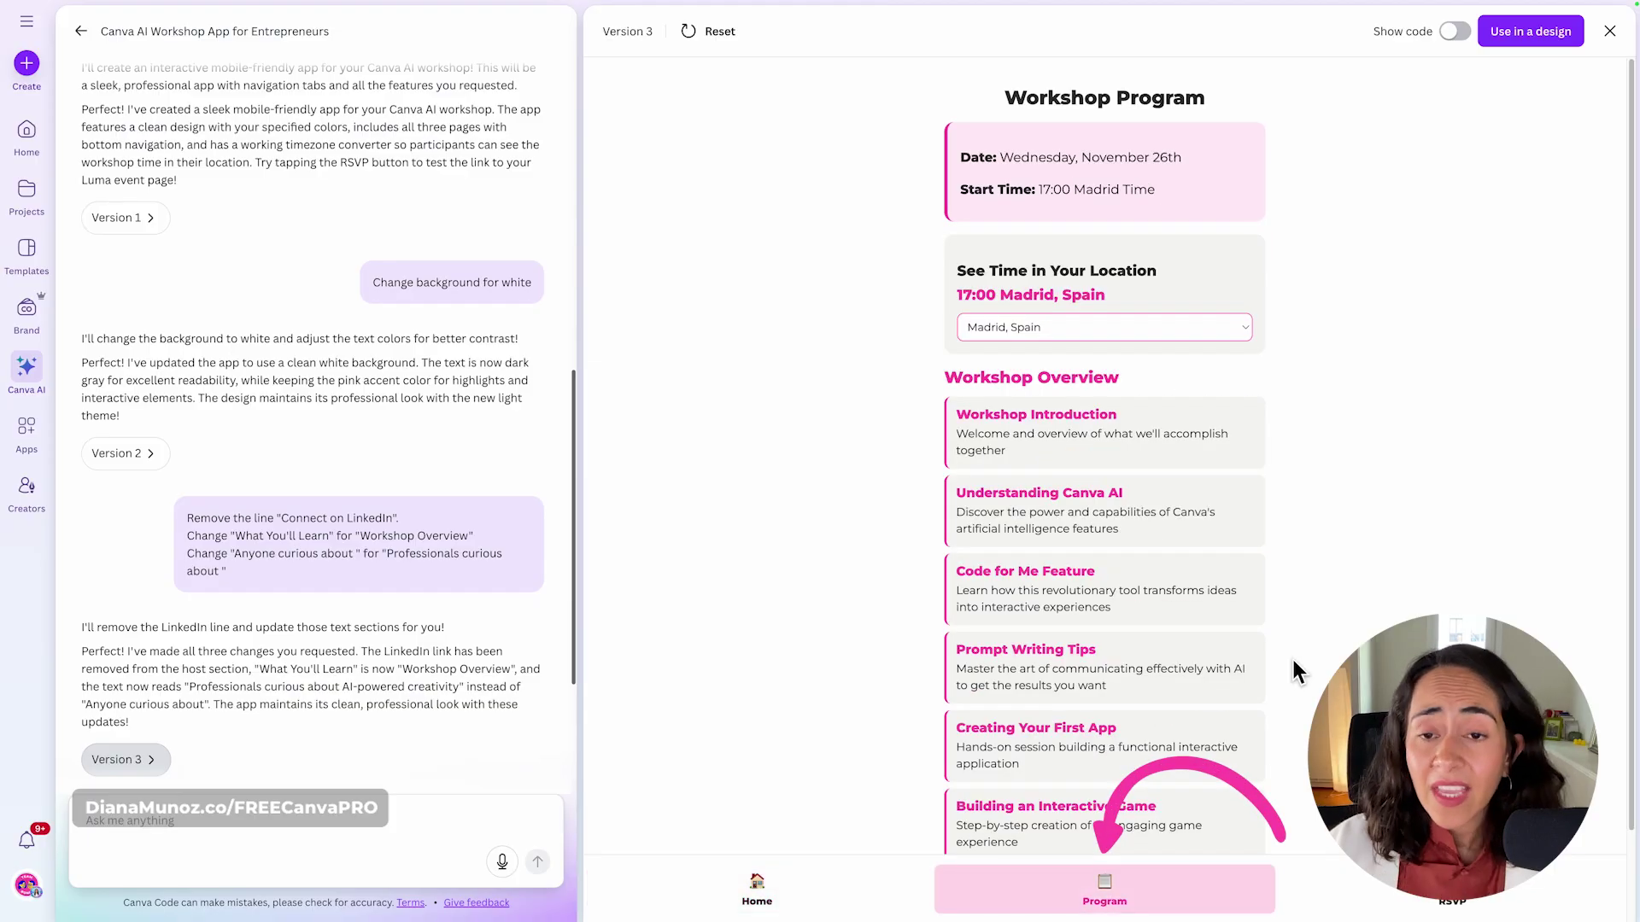
left_click(1452, 892)
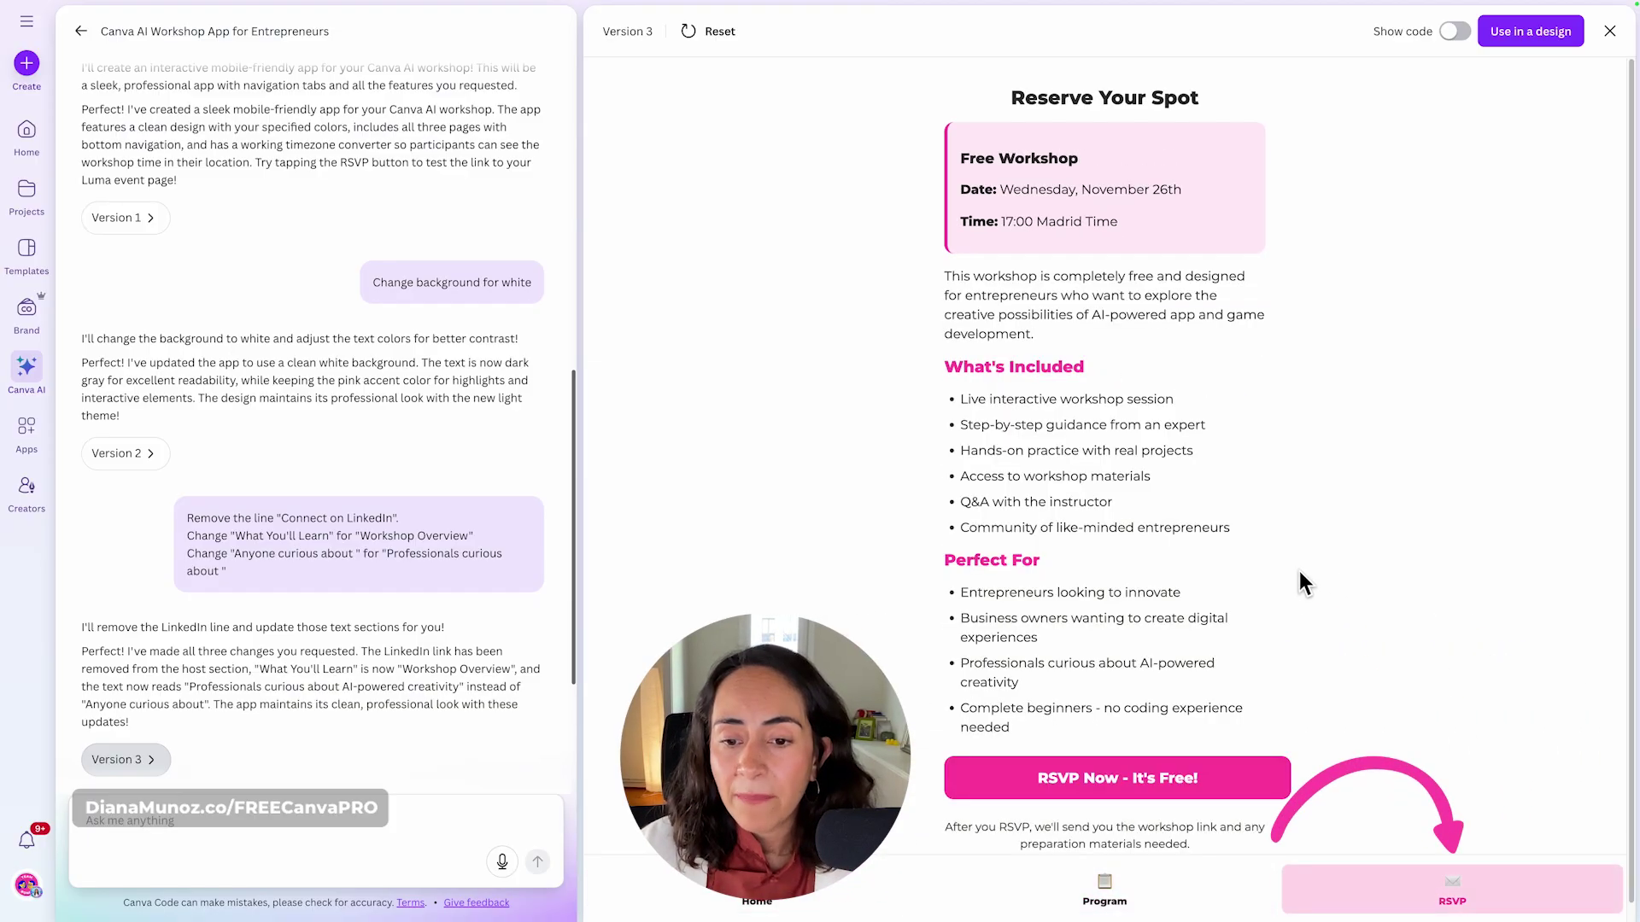
left_click(1104, 893)
left_click(756, 892)
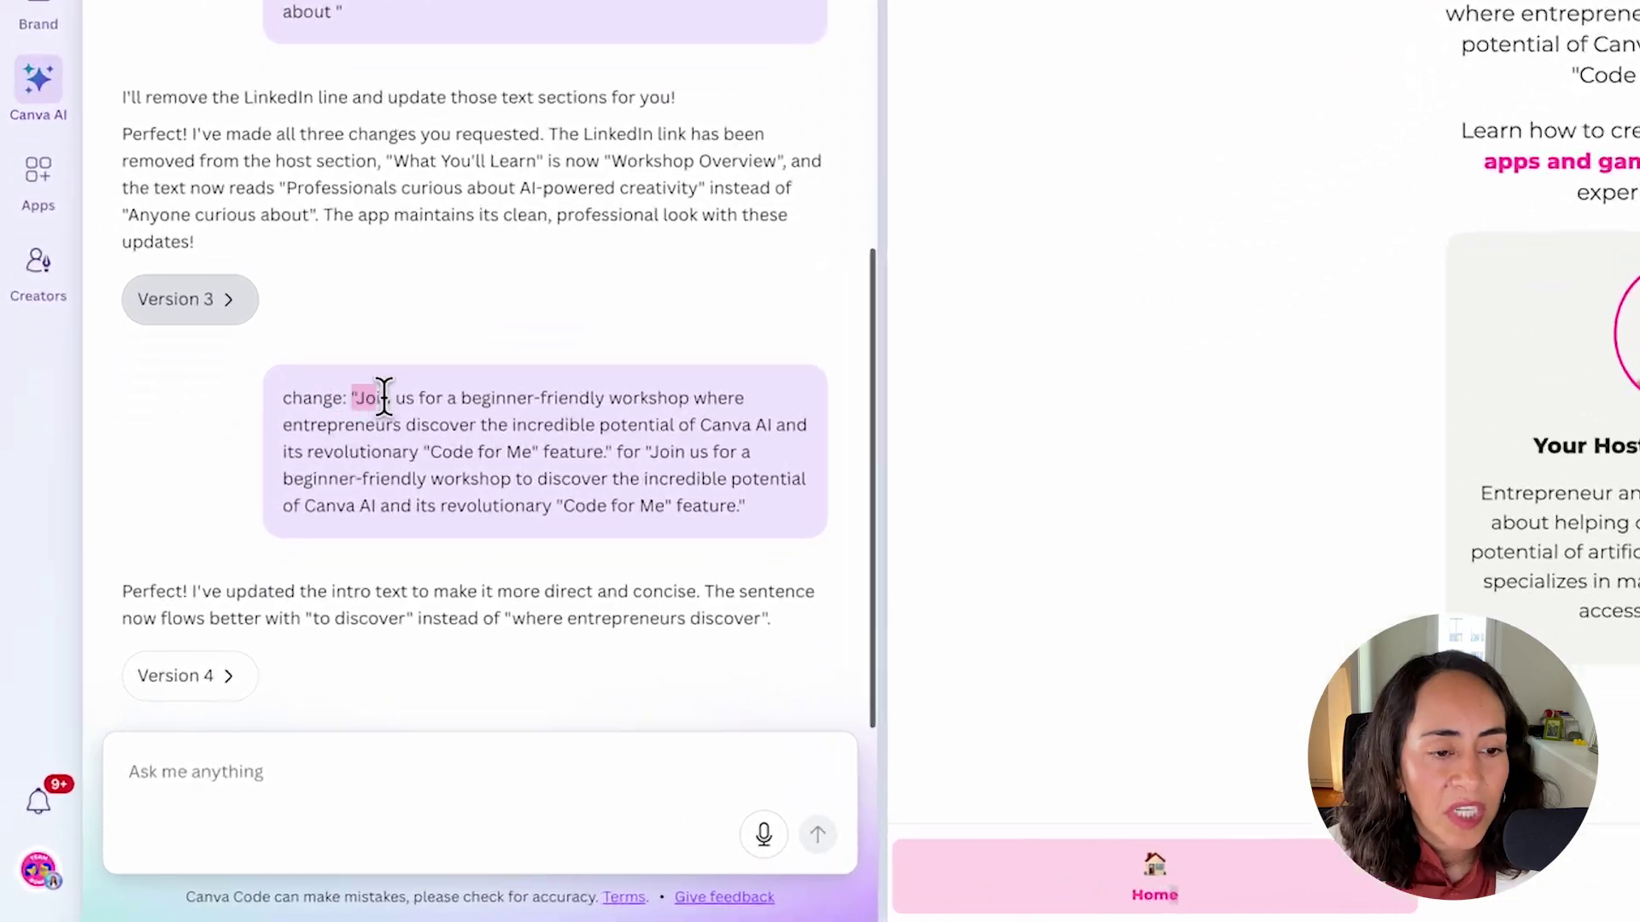
- Review the request to reword the workshop intro, open Version 4, and use it in a Website design
left_click_drag(231, 576, 523, 670)
left_click(424, 610)
left_click(267, 648)
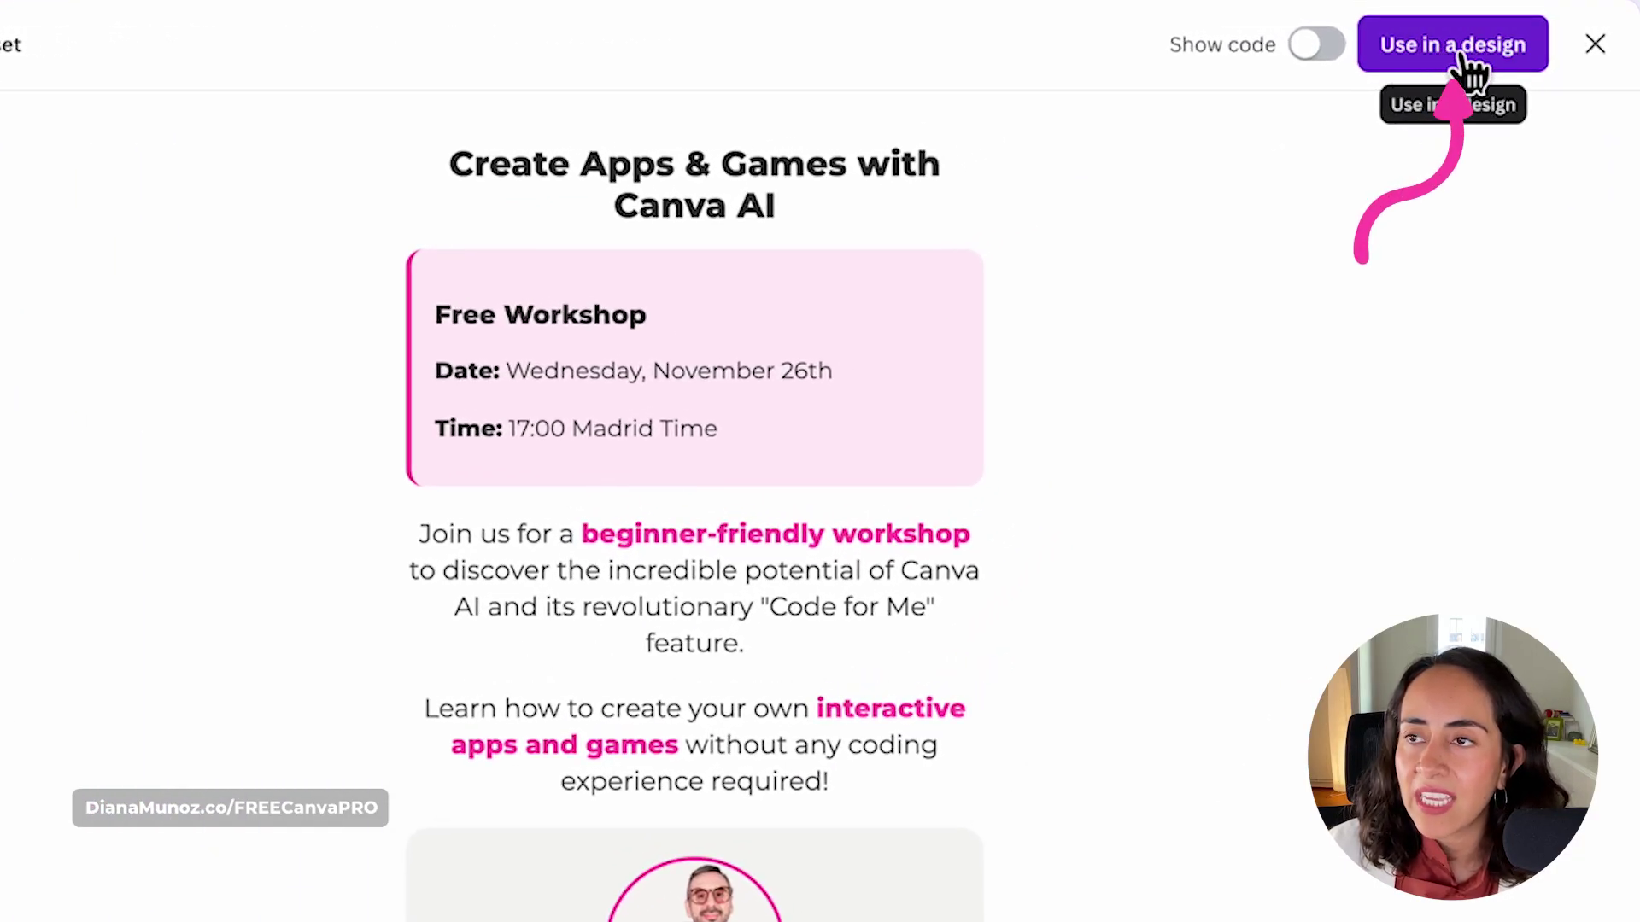
left_click(1456, 53)
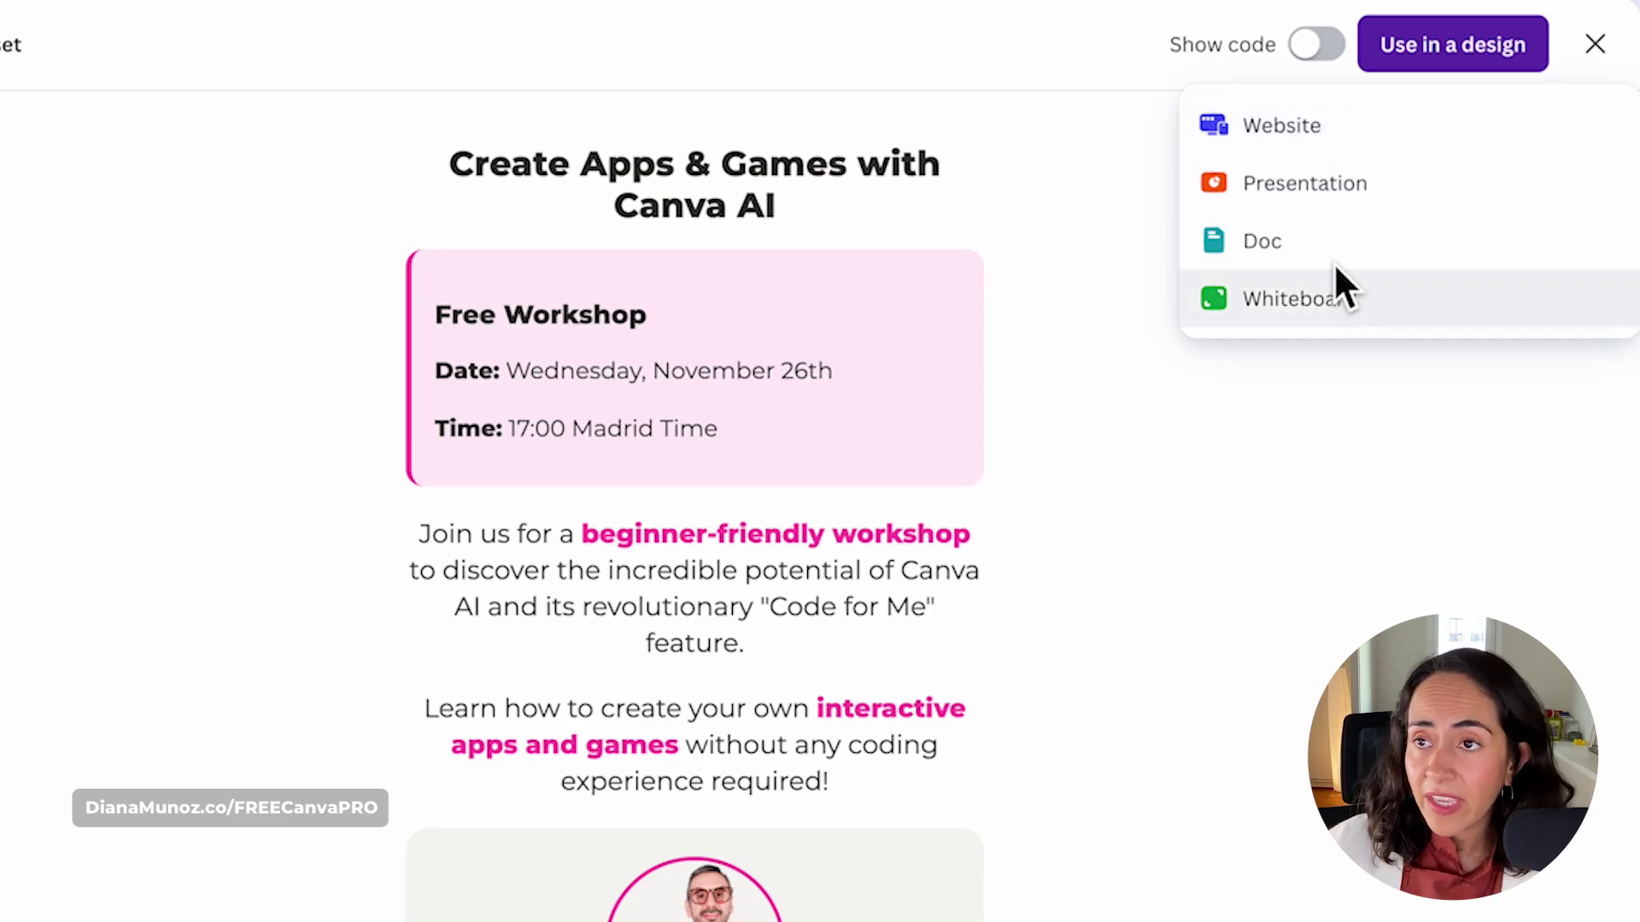
left_click(1315, 129)
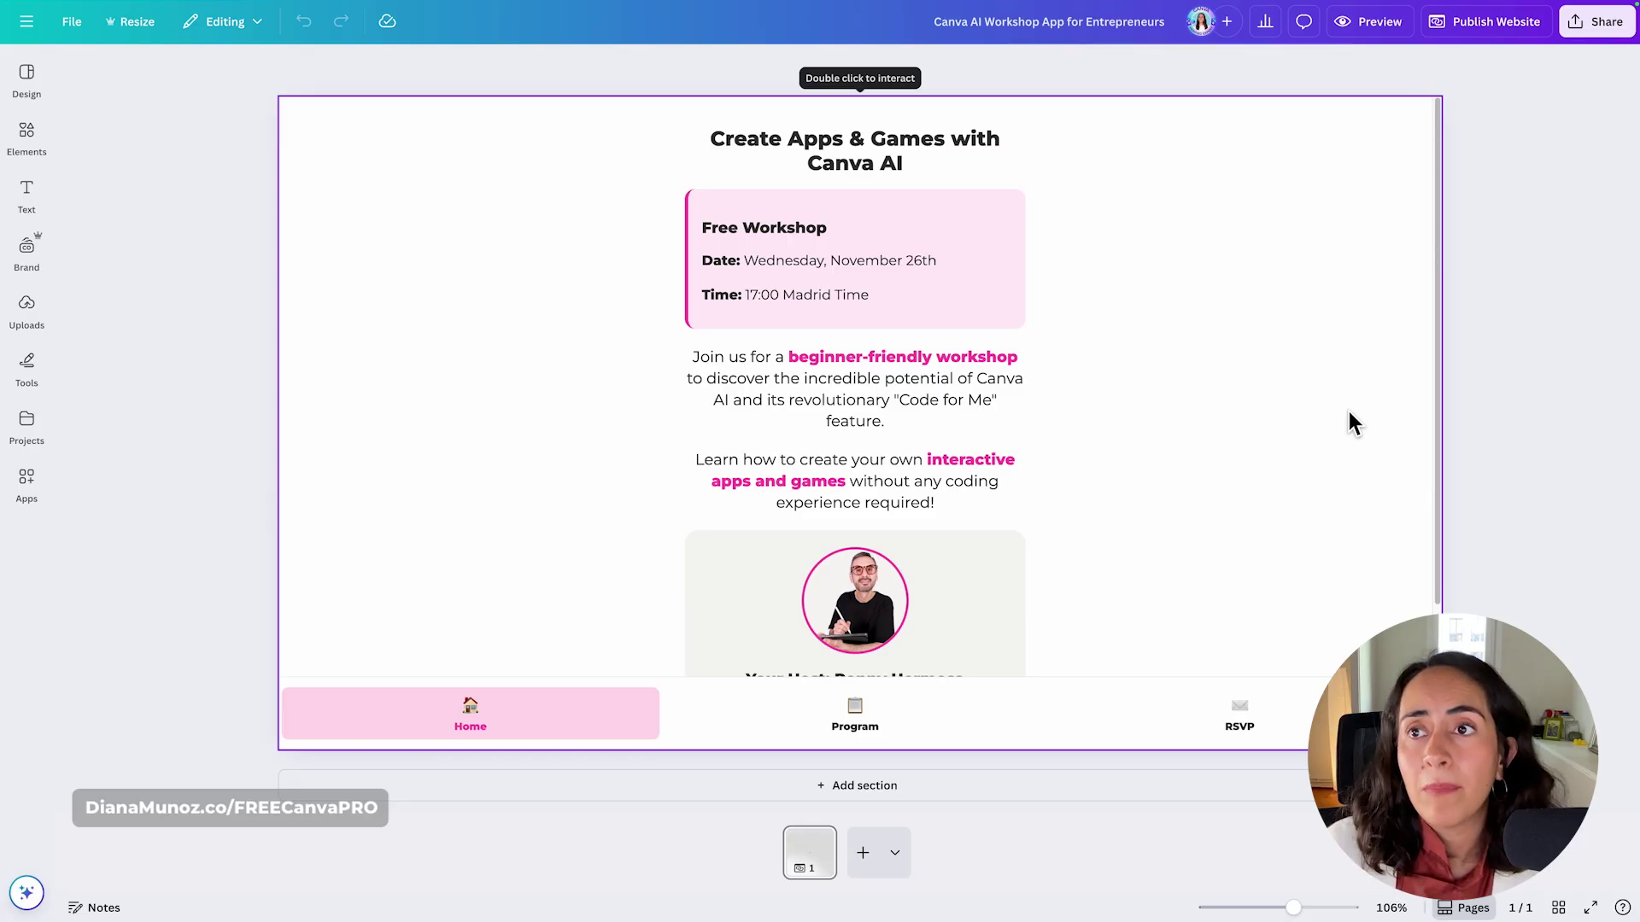
- Preview the website in desktop view and look through its Home, Program and RSVP pages
left_click(1376, 26)
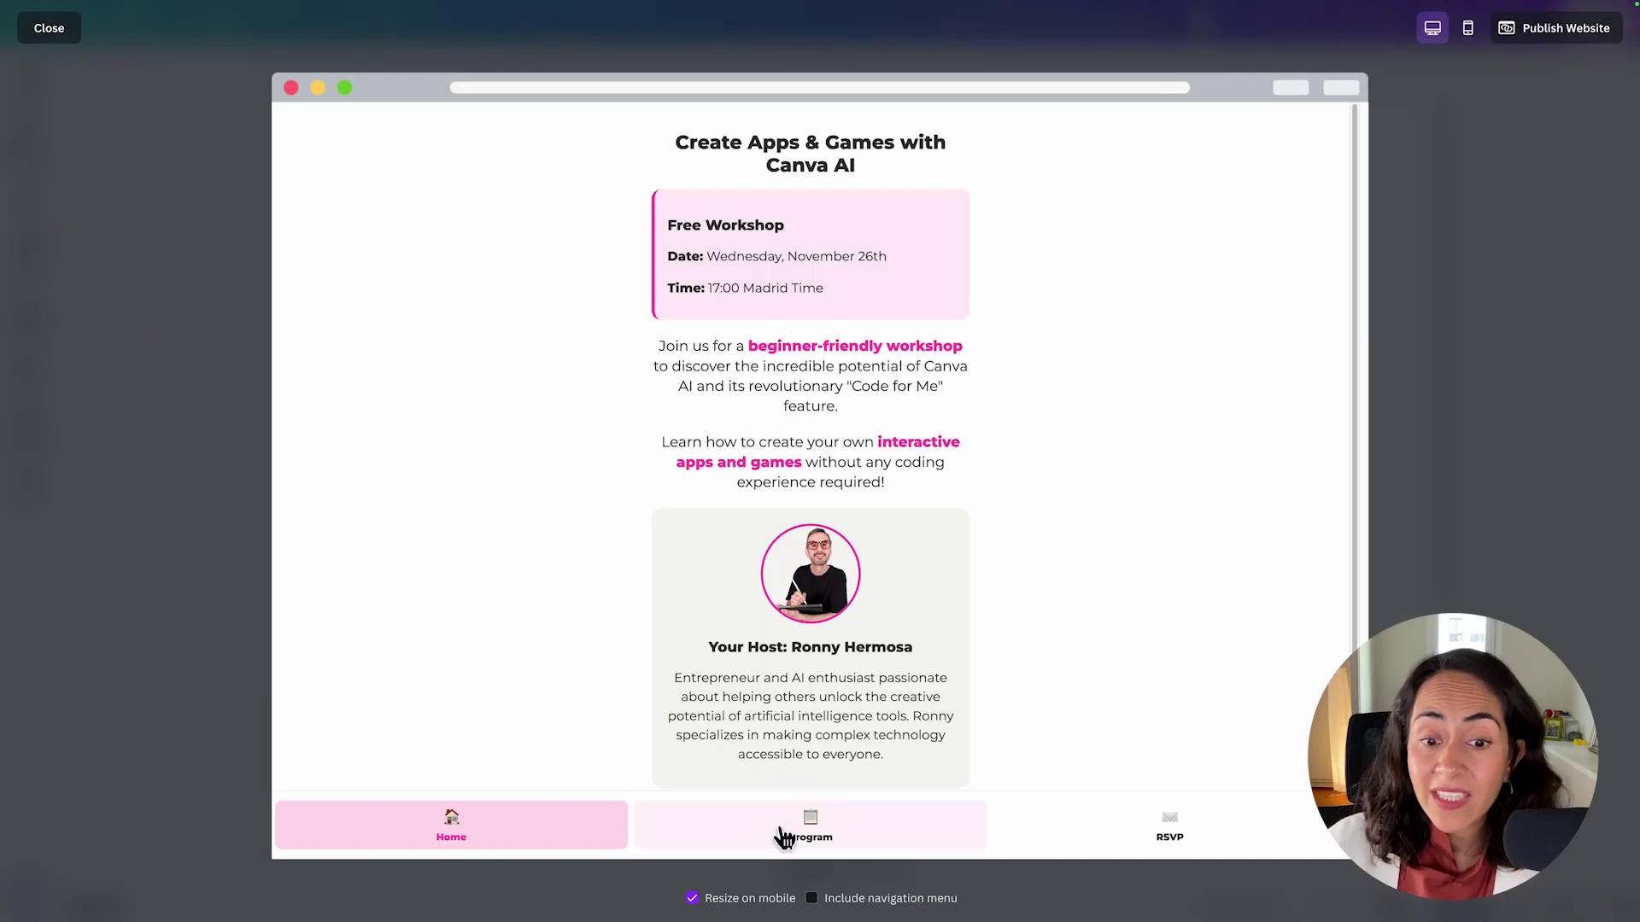
scroll(1089, 525, "down", 1)
scroll(1089, 552, "up", 1)
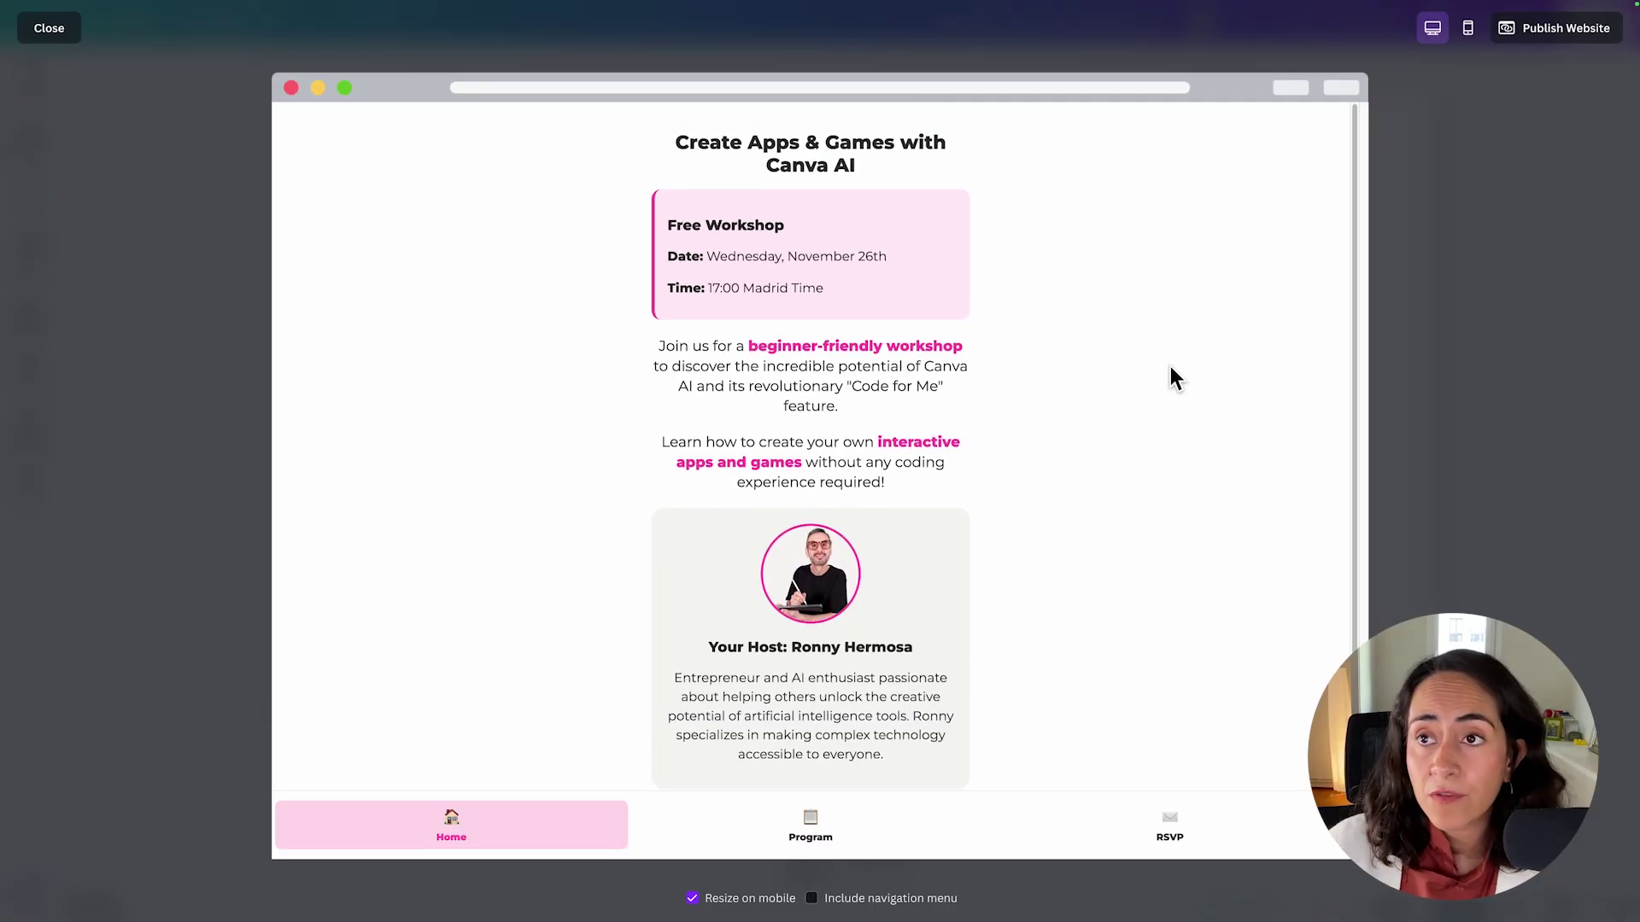
left_click(811, 825)
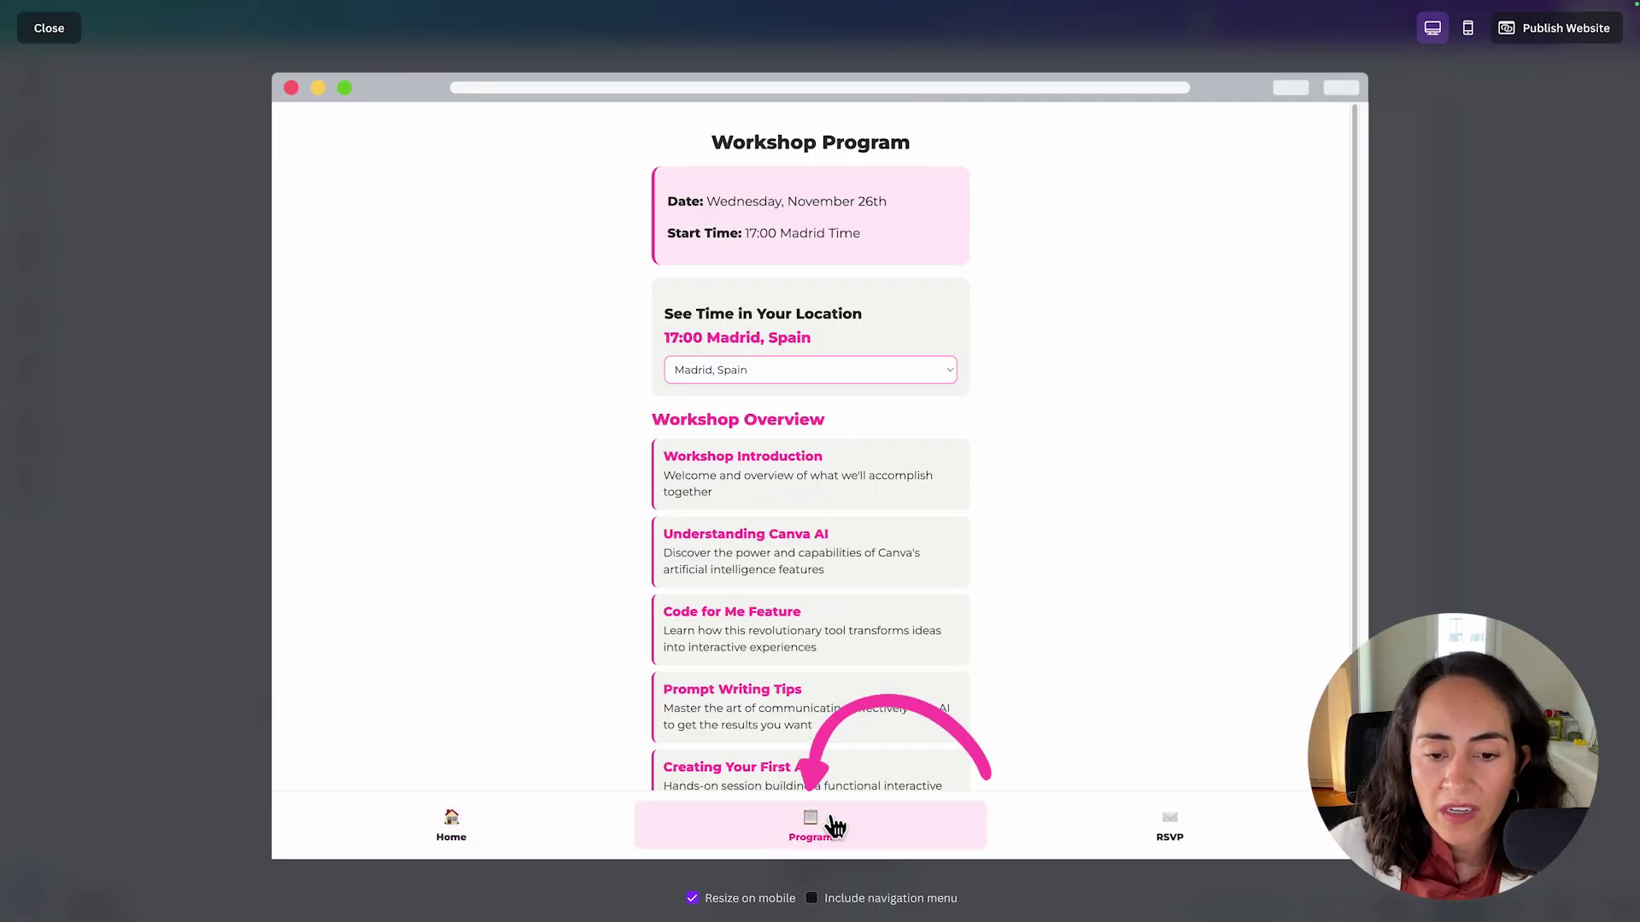
left_click(1182, 824)
scroll(1061, 681, "down", 2)
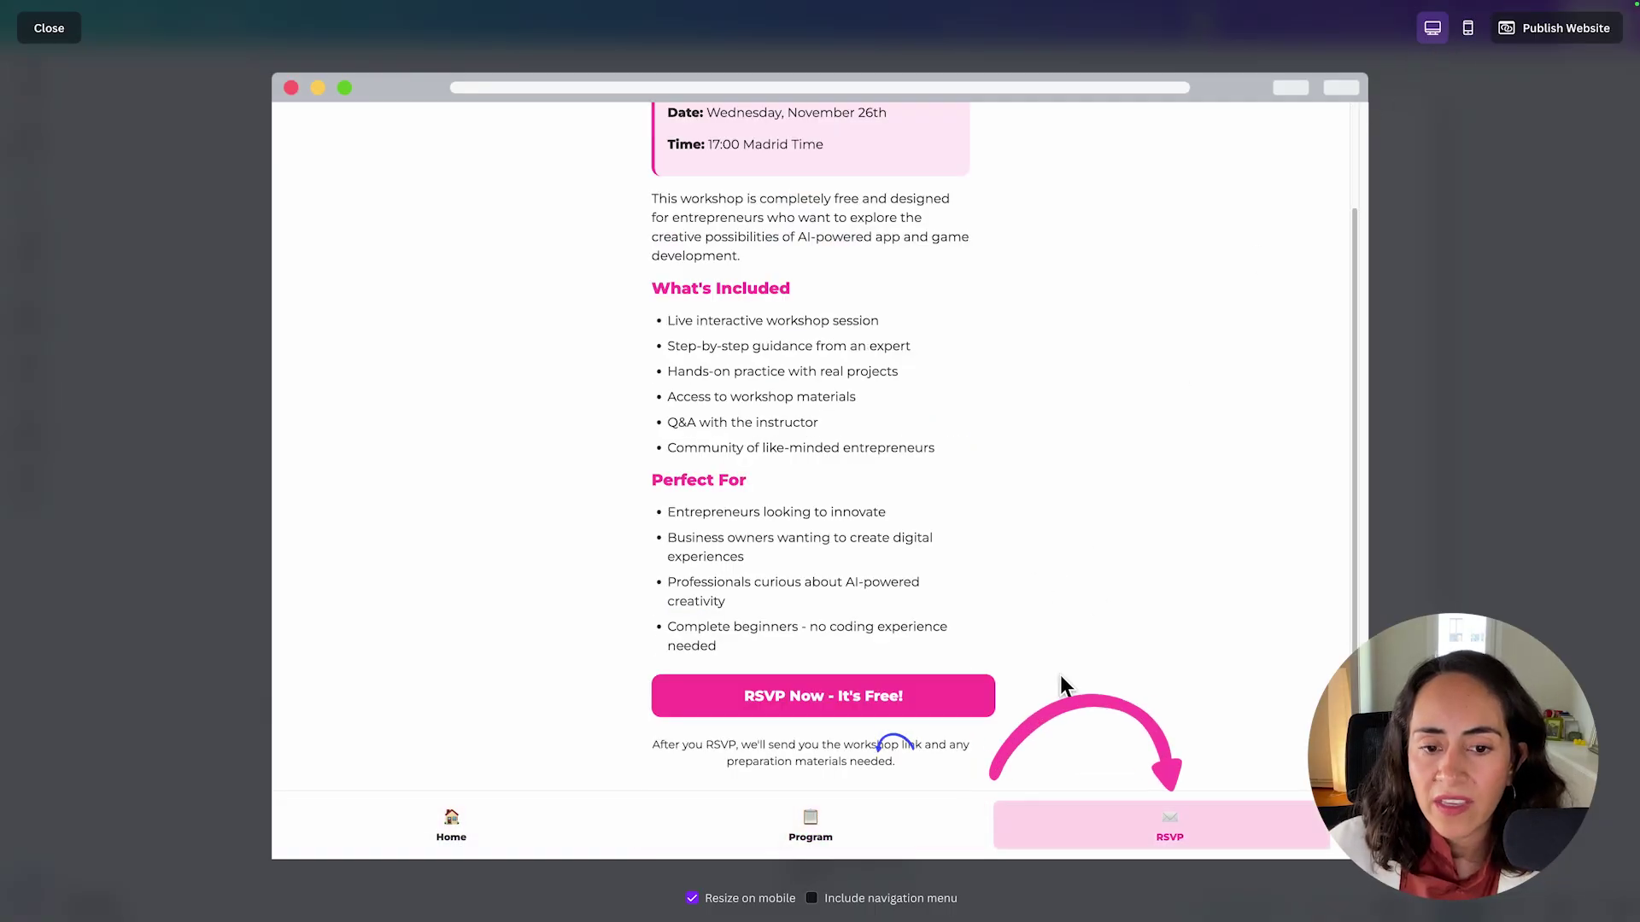
- Test the location selector on the previewed website's Program page with New York, USA
left_click(878, 815)
left_click(854, 248)
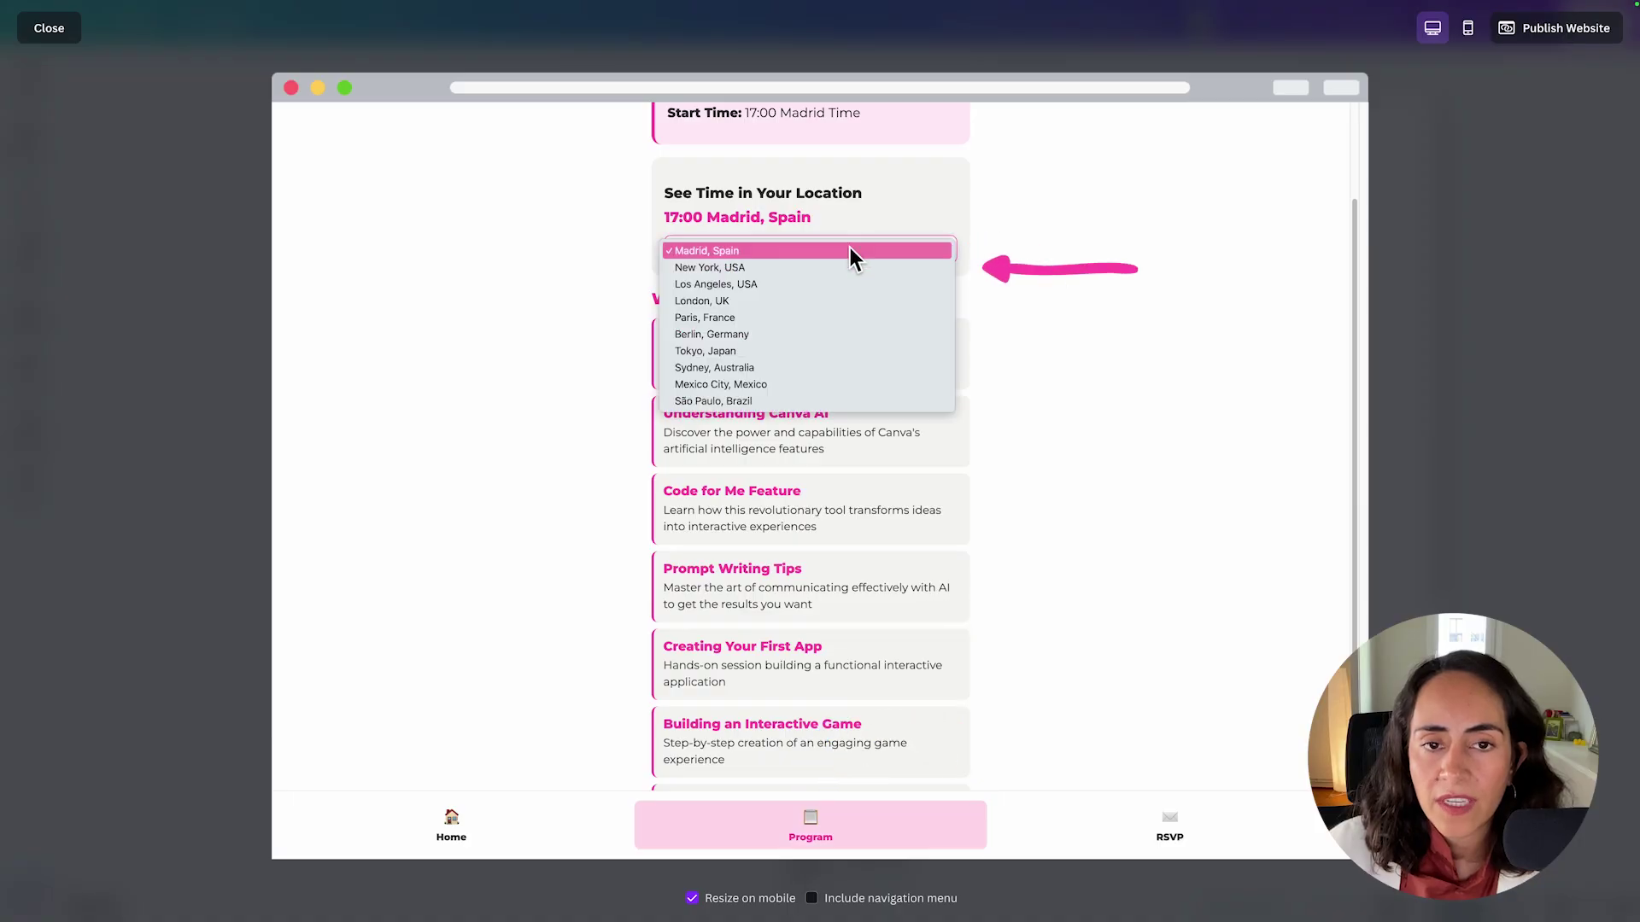
left_click(835, 265)
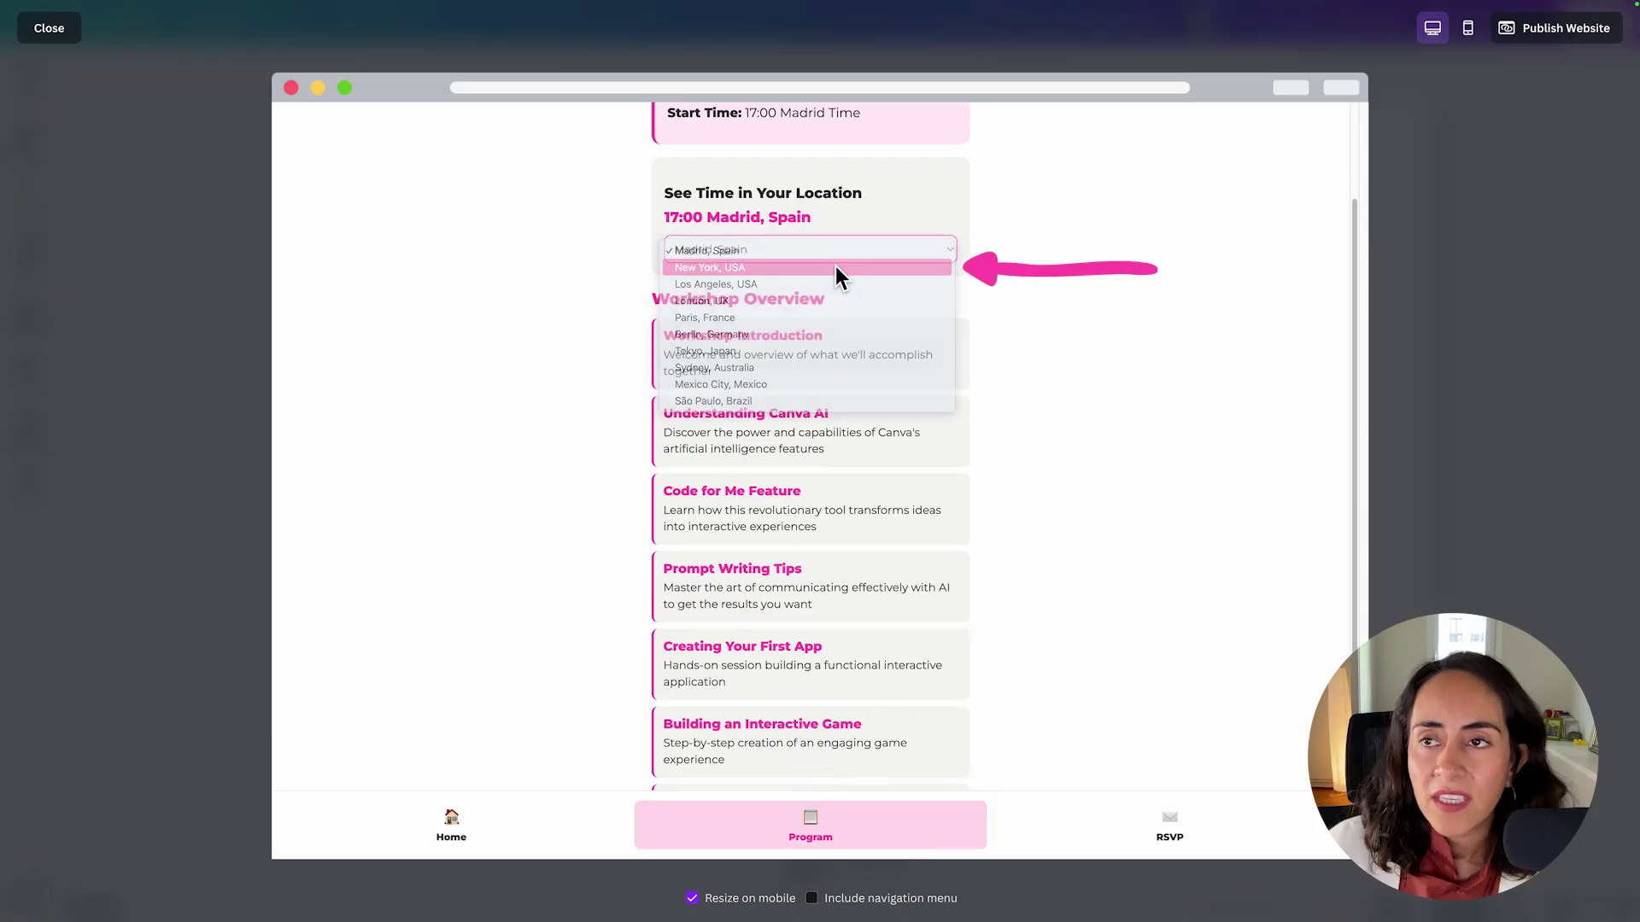
- Preview the website in mobile view, check its Home and Program pages, and close the preview
left_click(1470, 29)
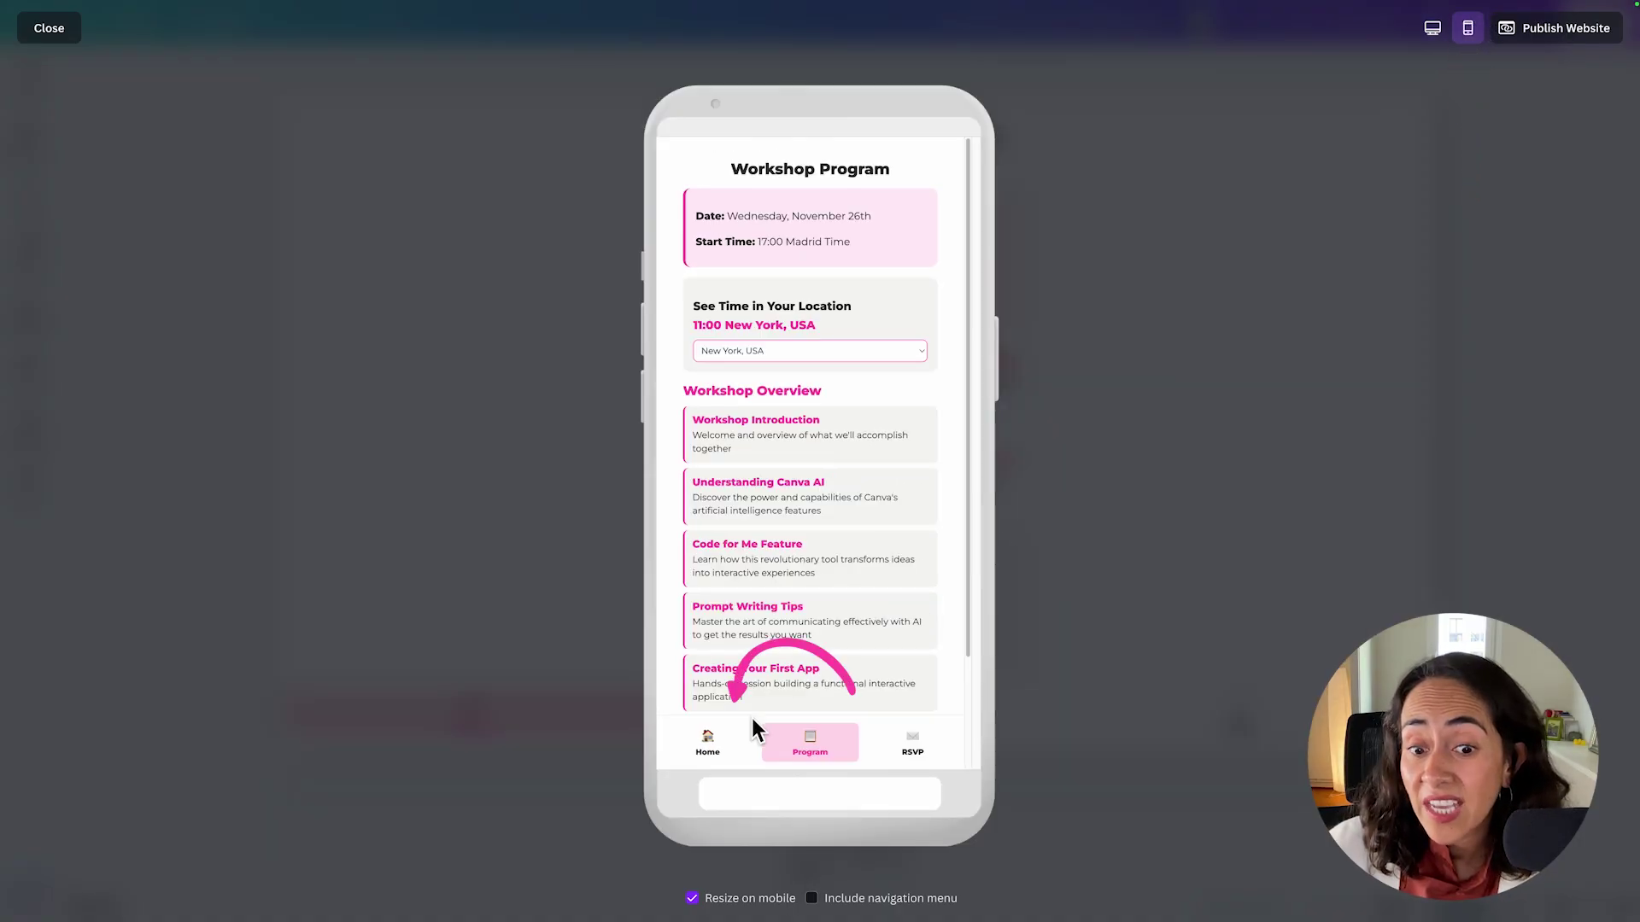
left_click(715, 726)
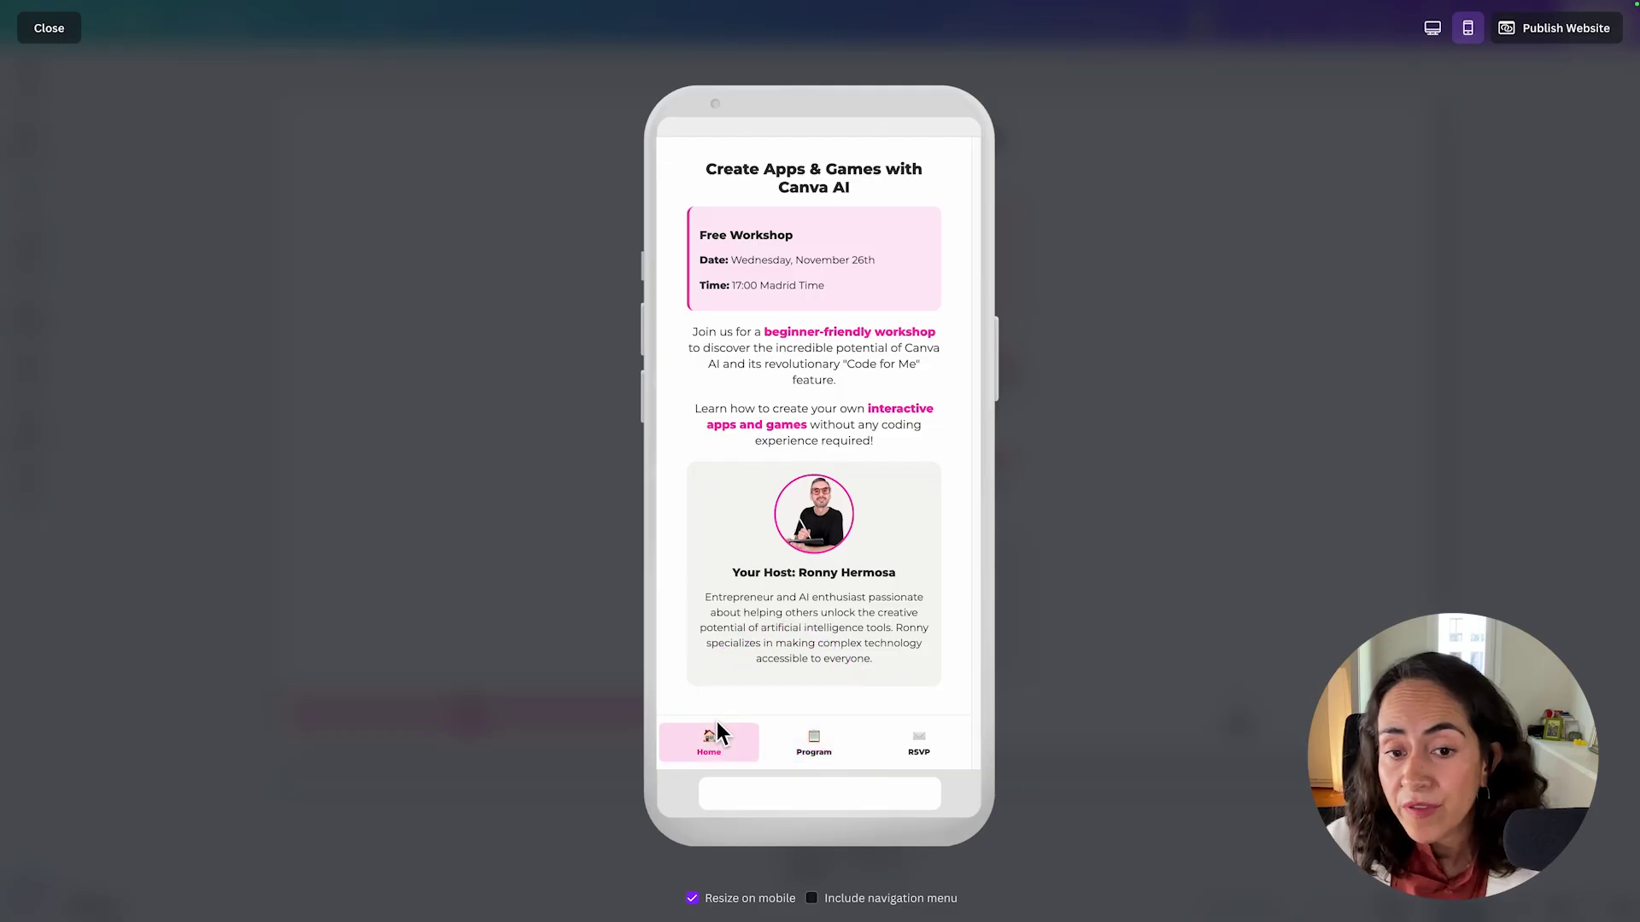
left_click(835, 748)
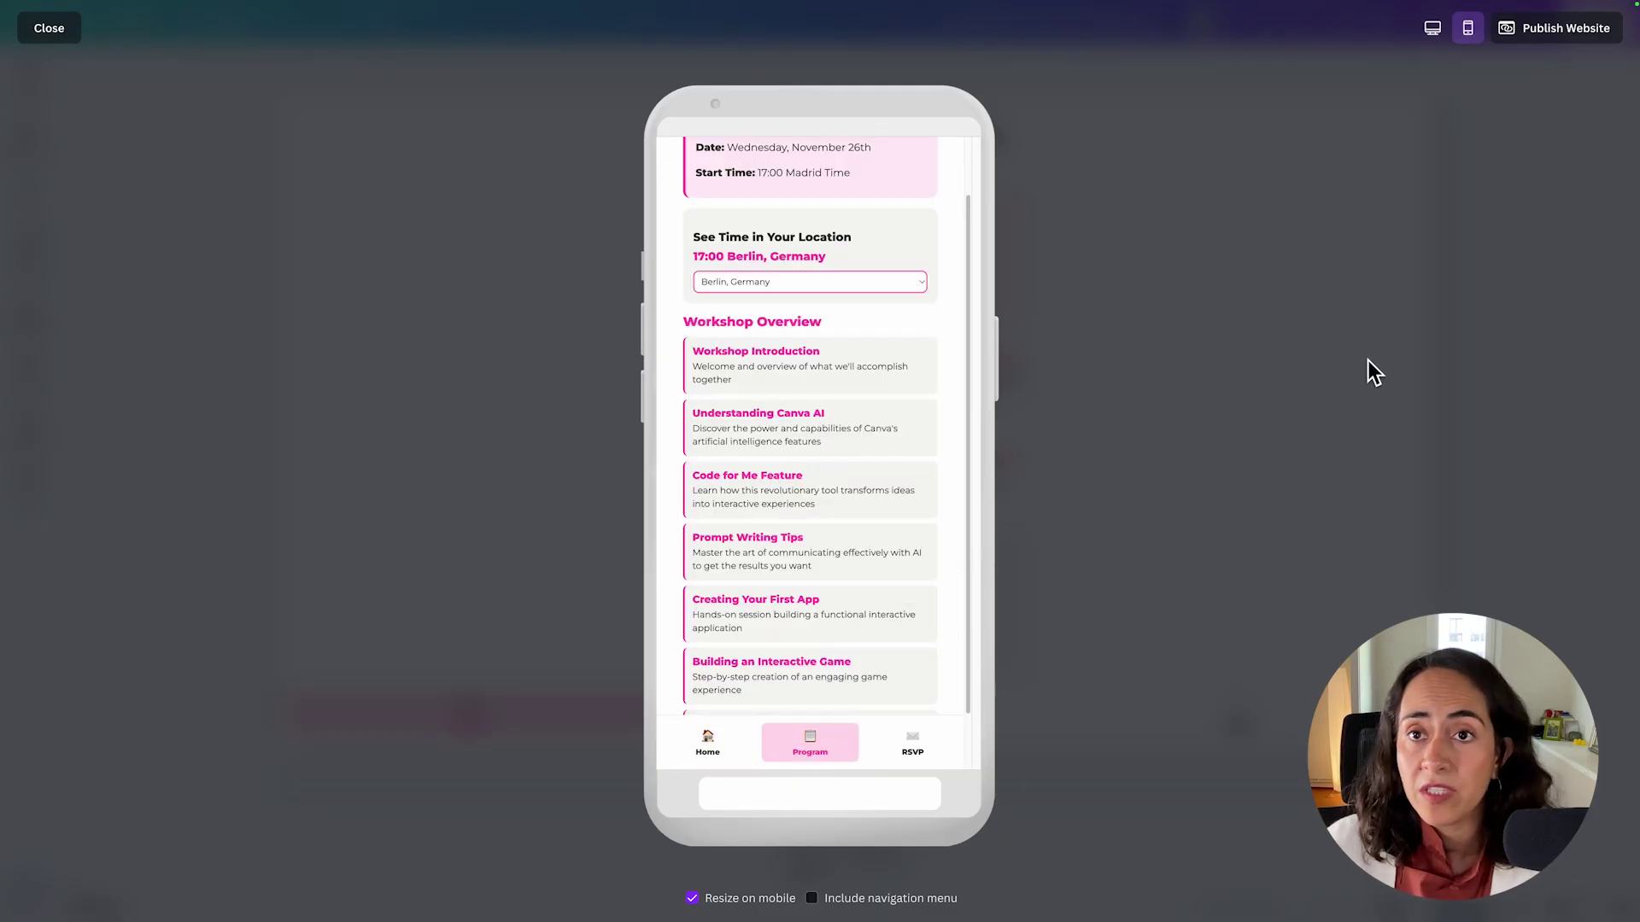
key("Escape")
- Set the website's address ending to create-apps-with-canva and publish the website
left_click(1571, 28)
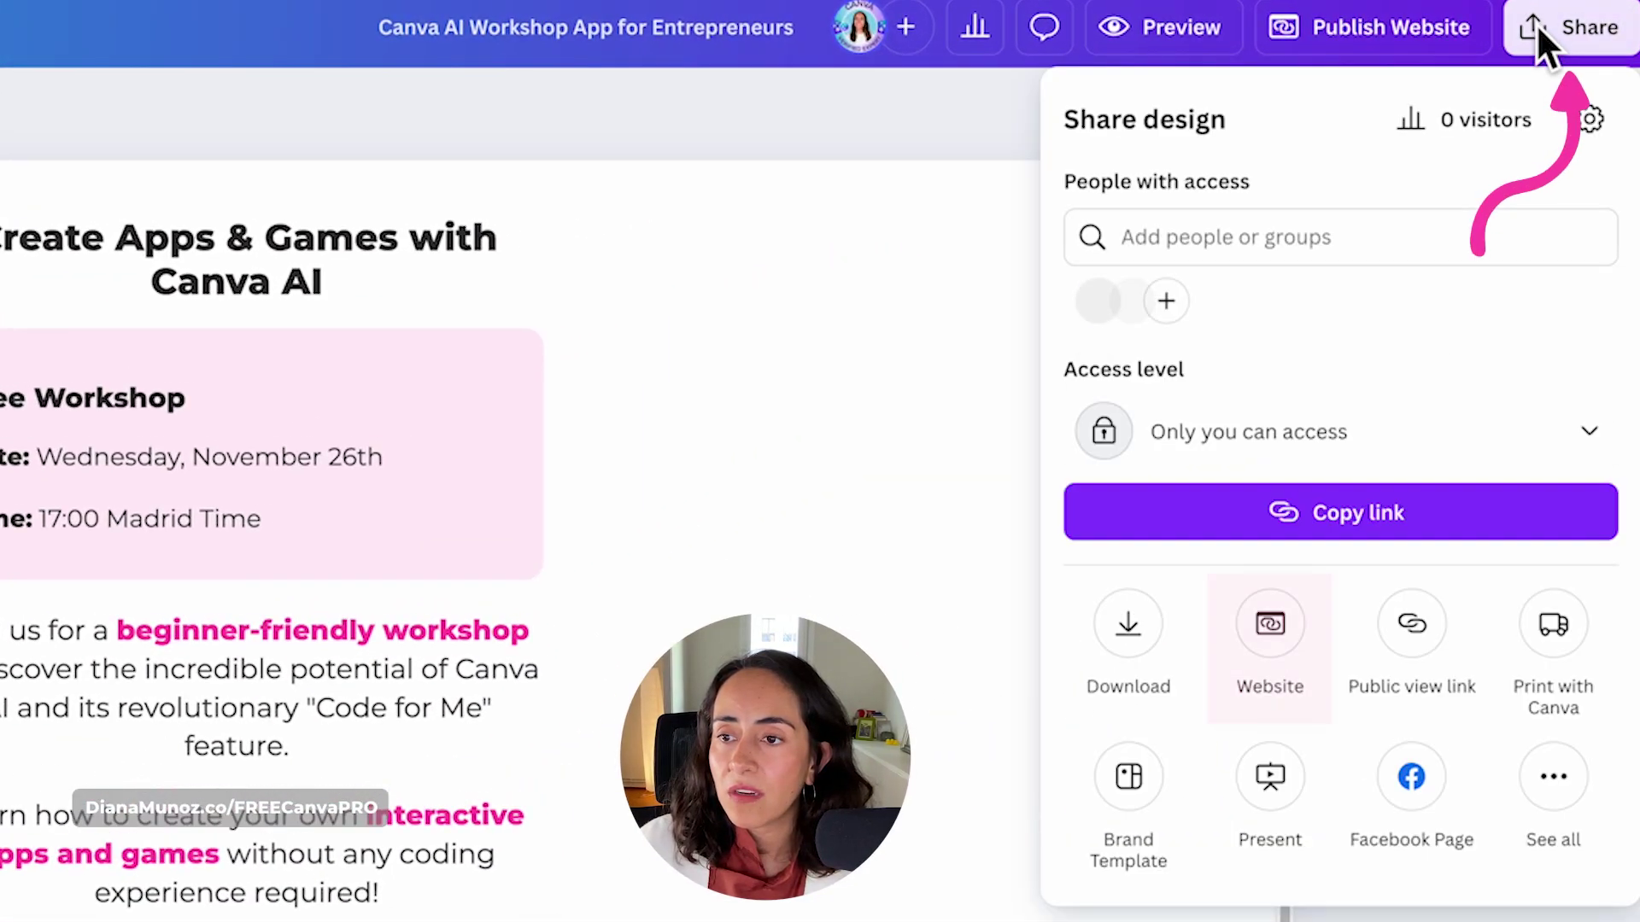
left_click(1270, 668)
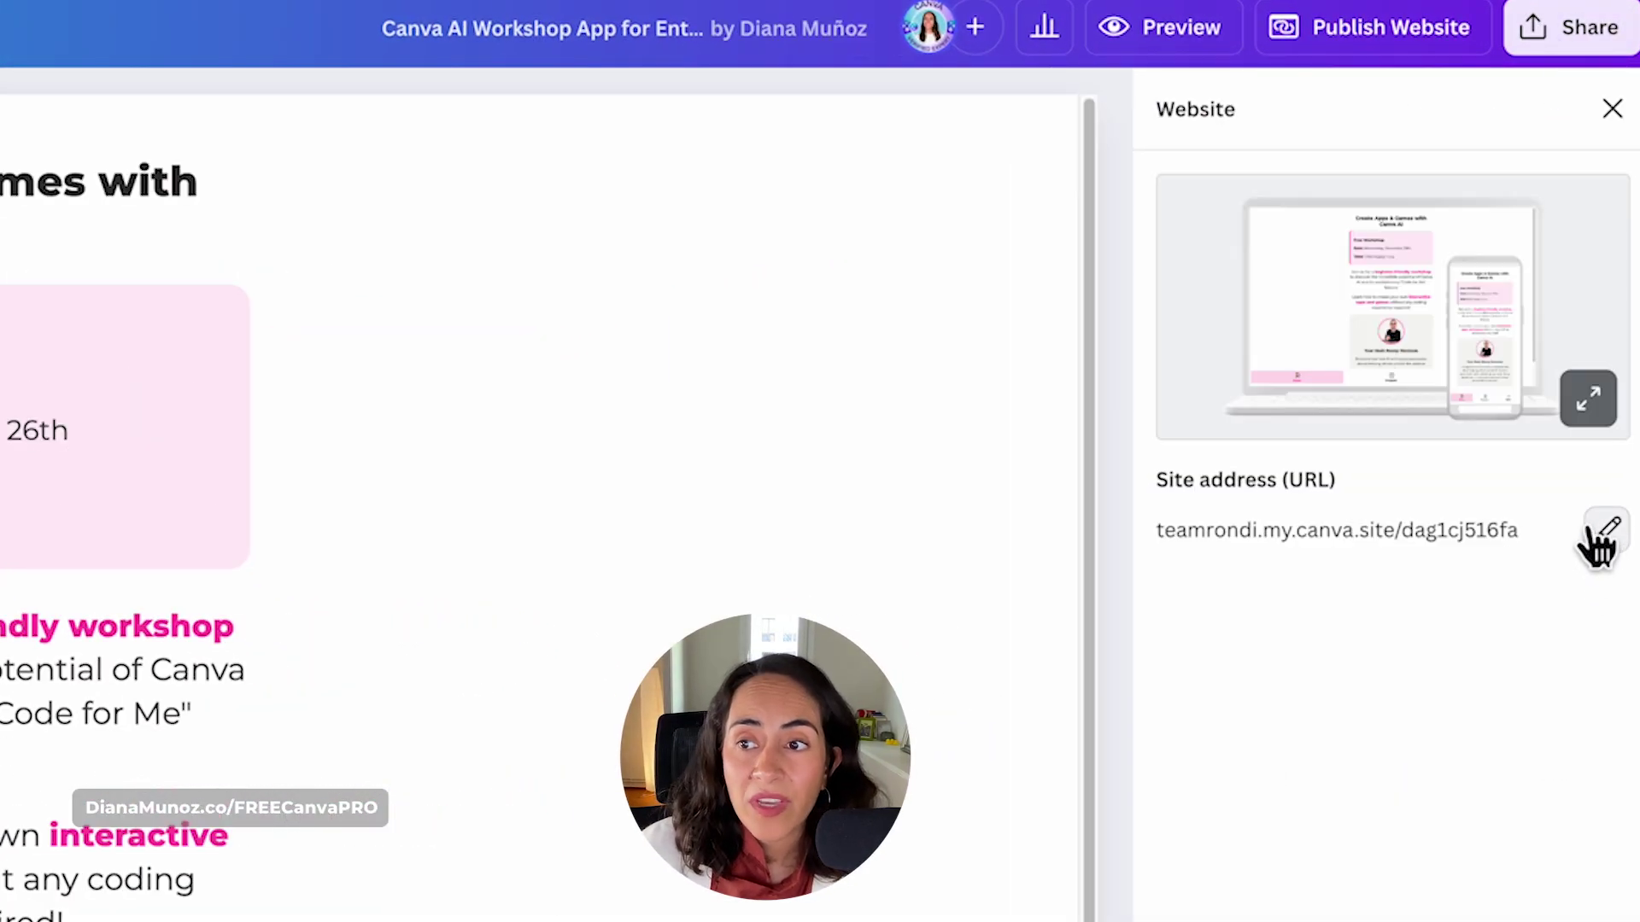
left_click(1609, 531)
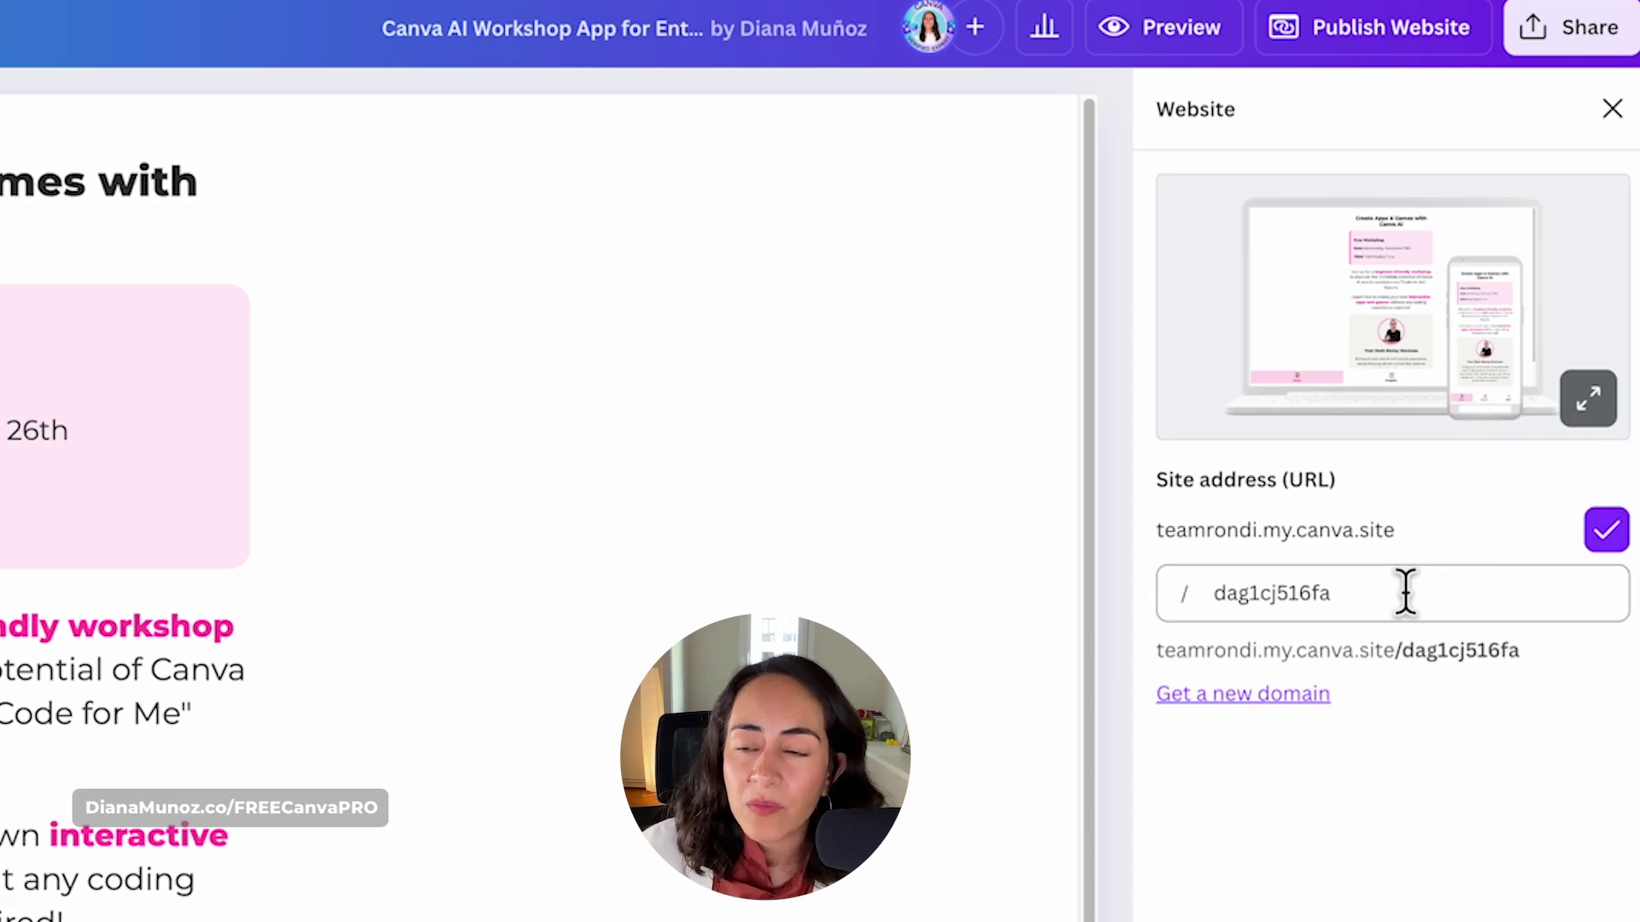
left_click_drag(1405, 591, 1182, 593)
type("create")
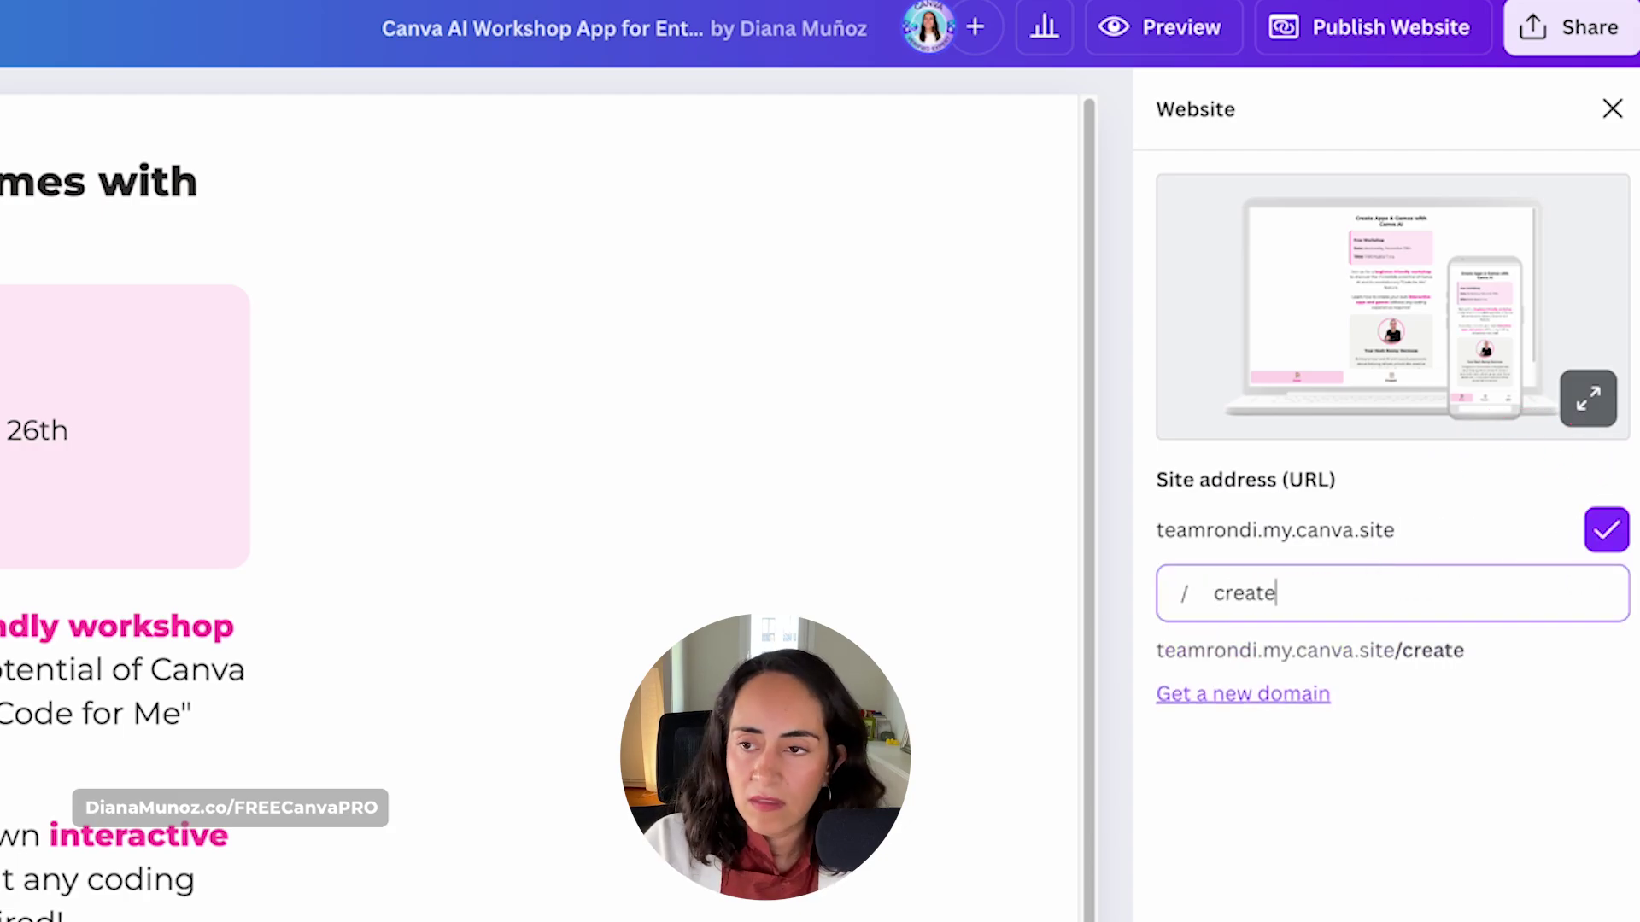
type("-apps-with.")
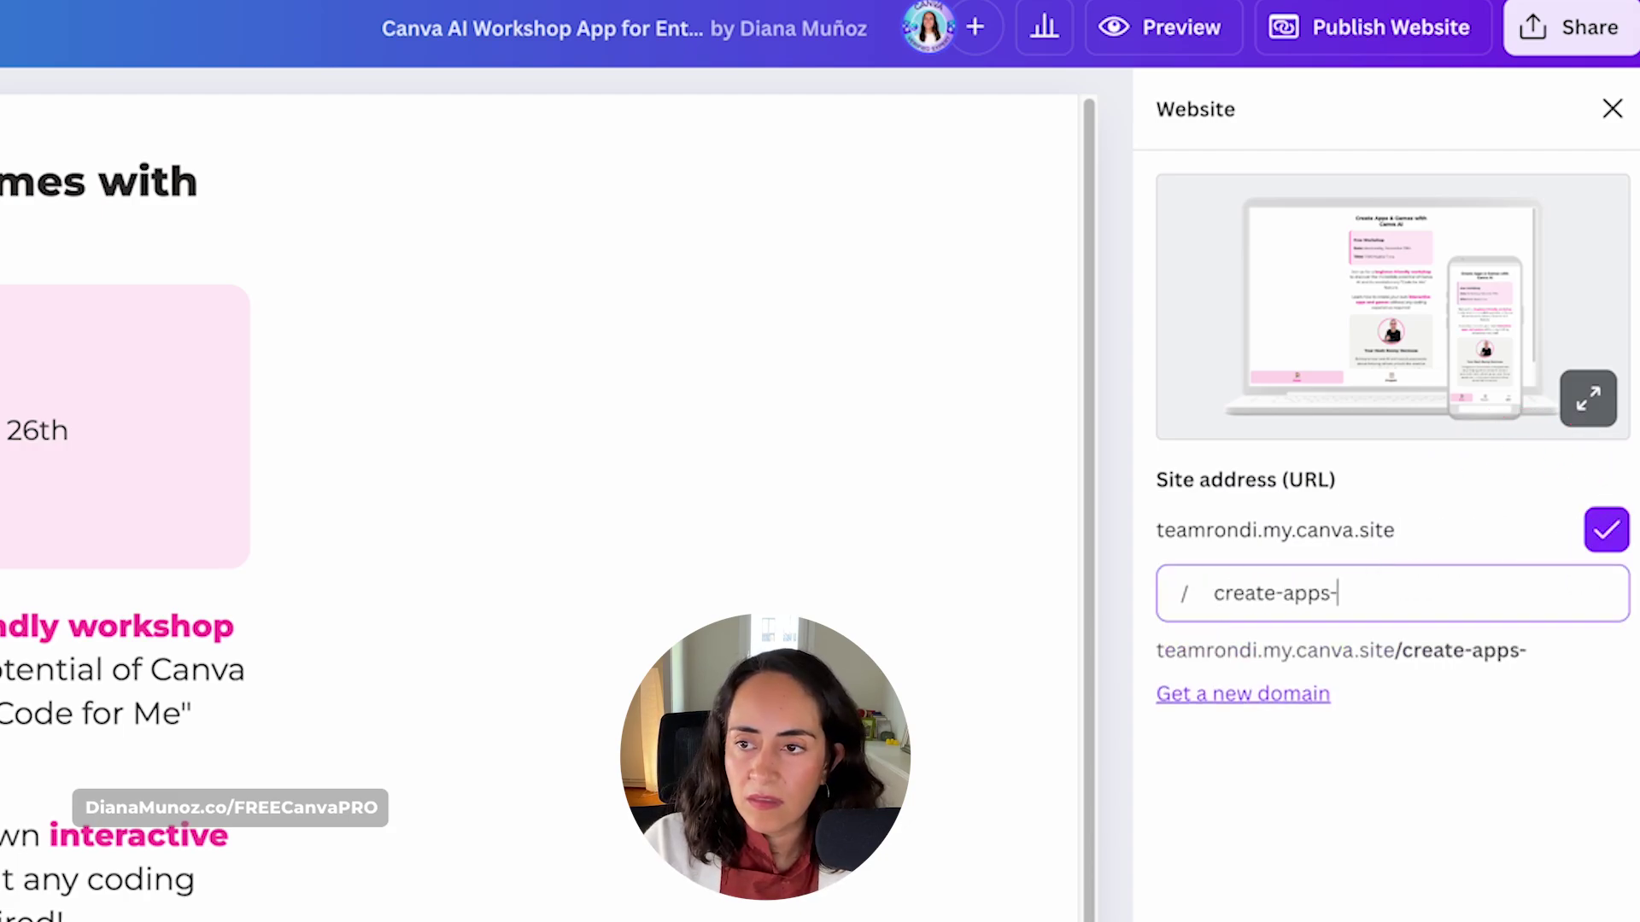
type("canva")
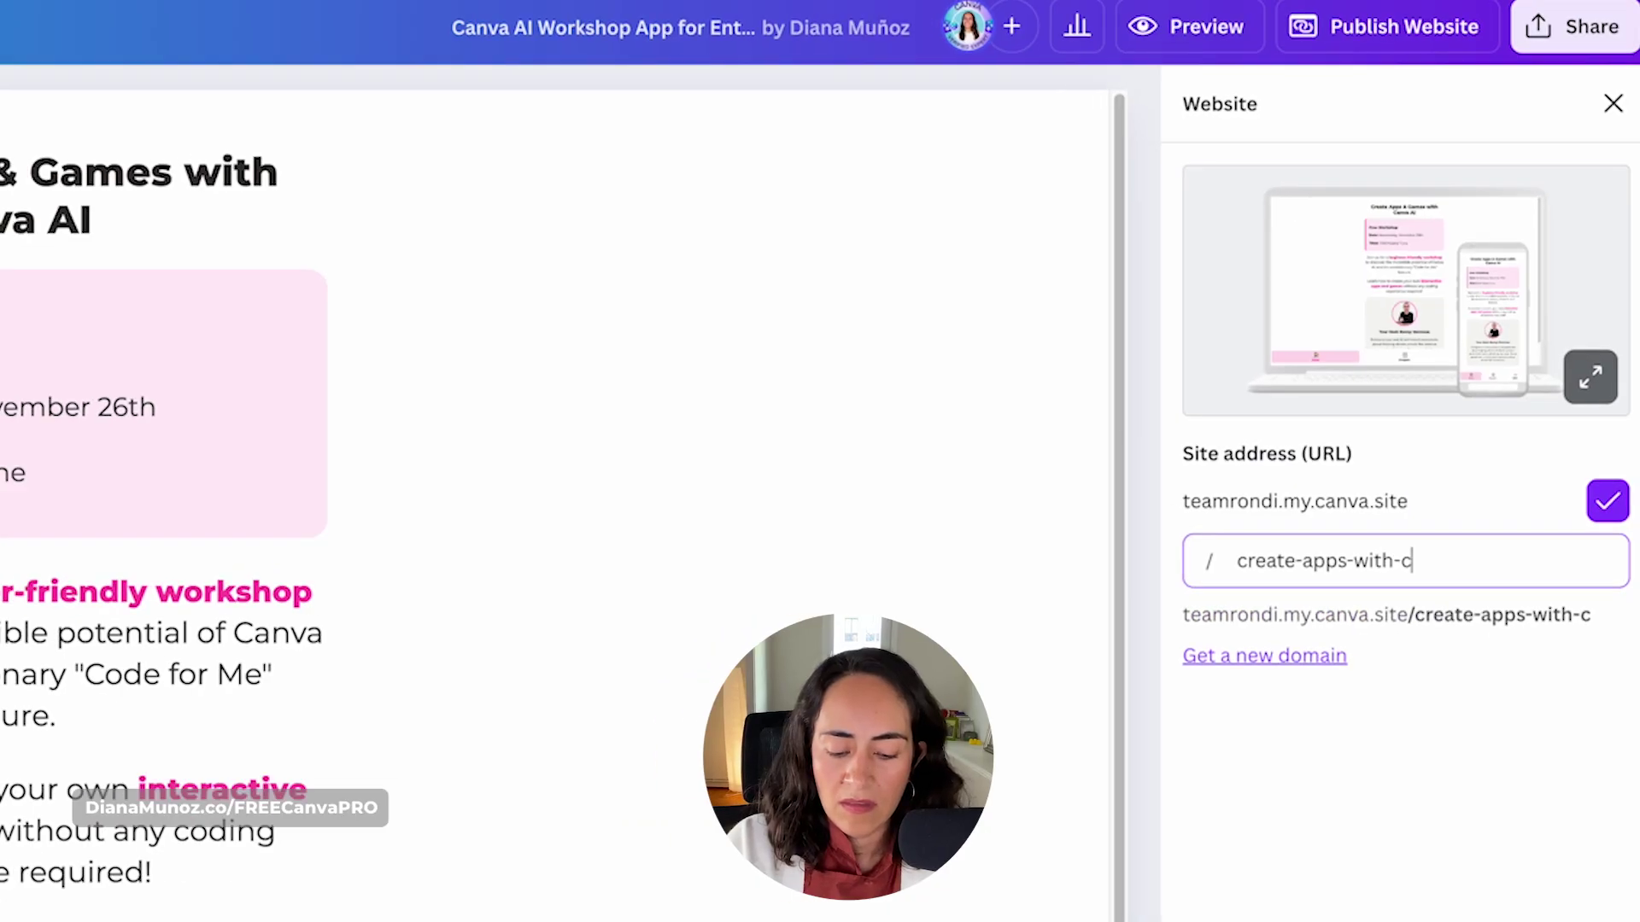
left_click(1497, 891)
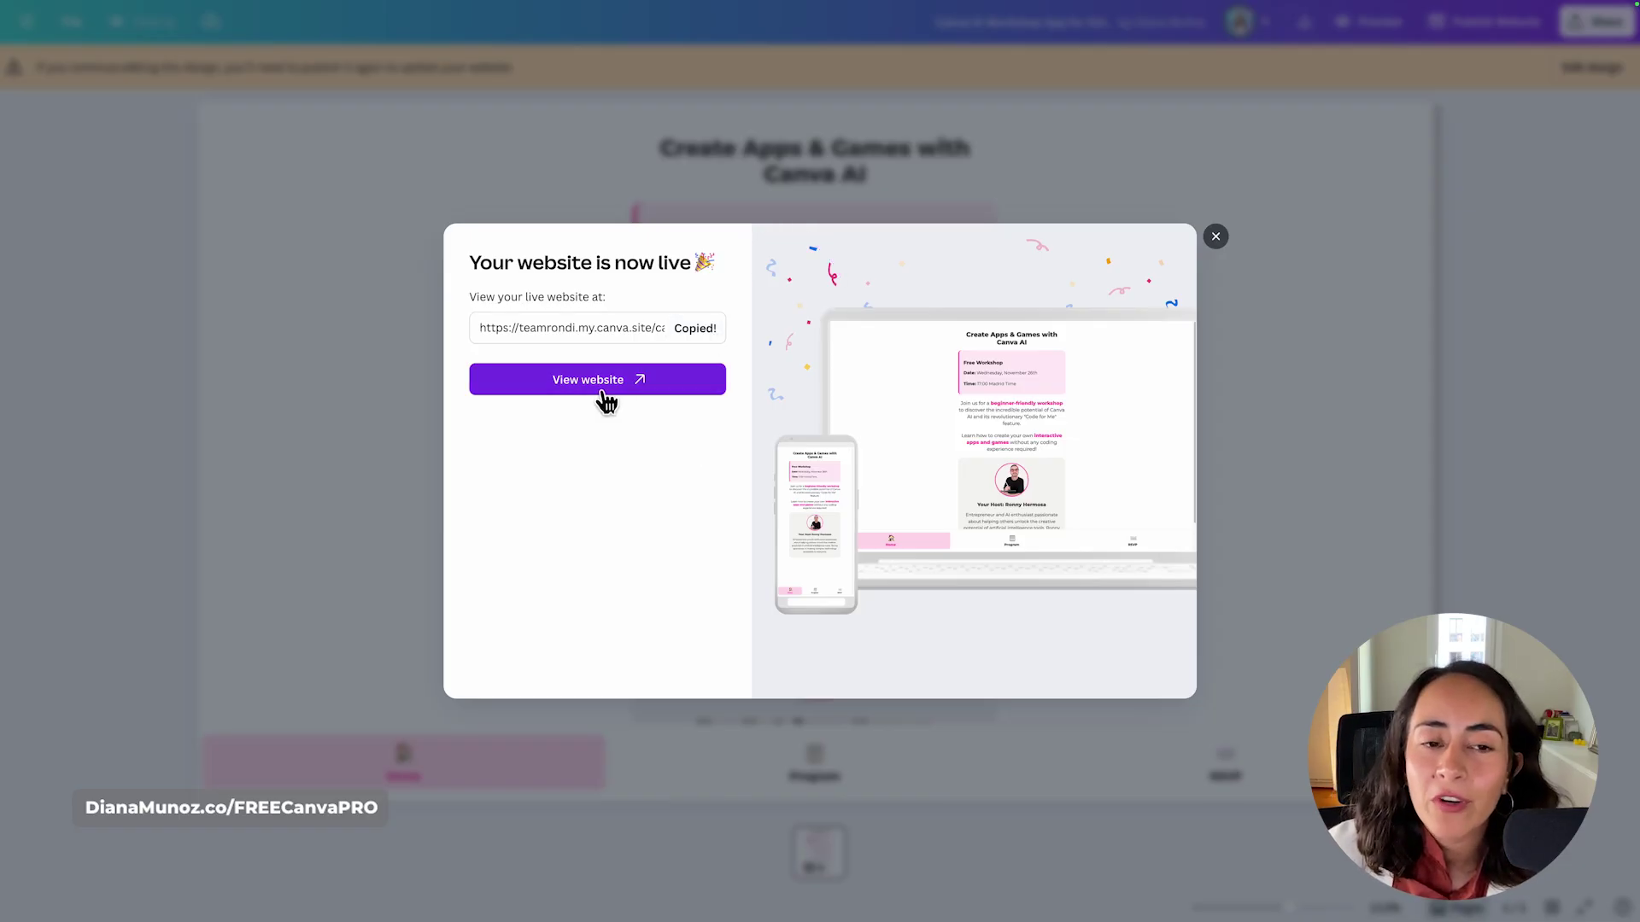
- View the live website and go from its Home page to the Program page
left_click(568, 393)
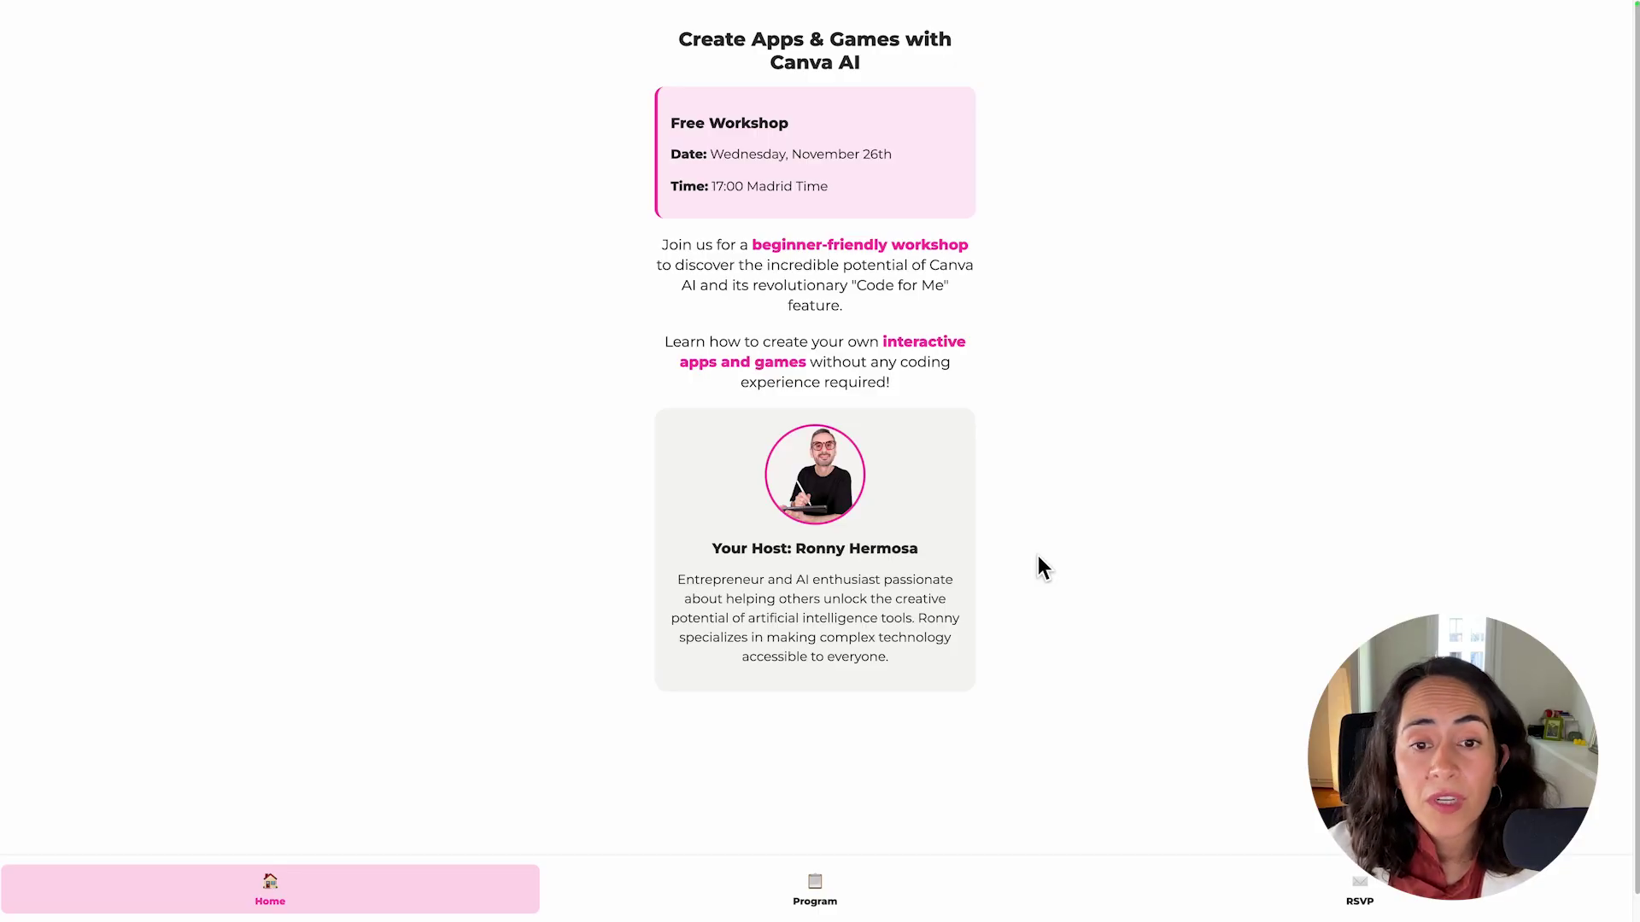
left_click(809, 890)
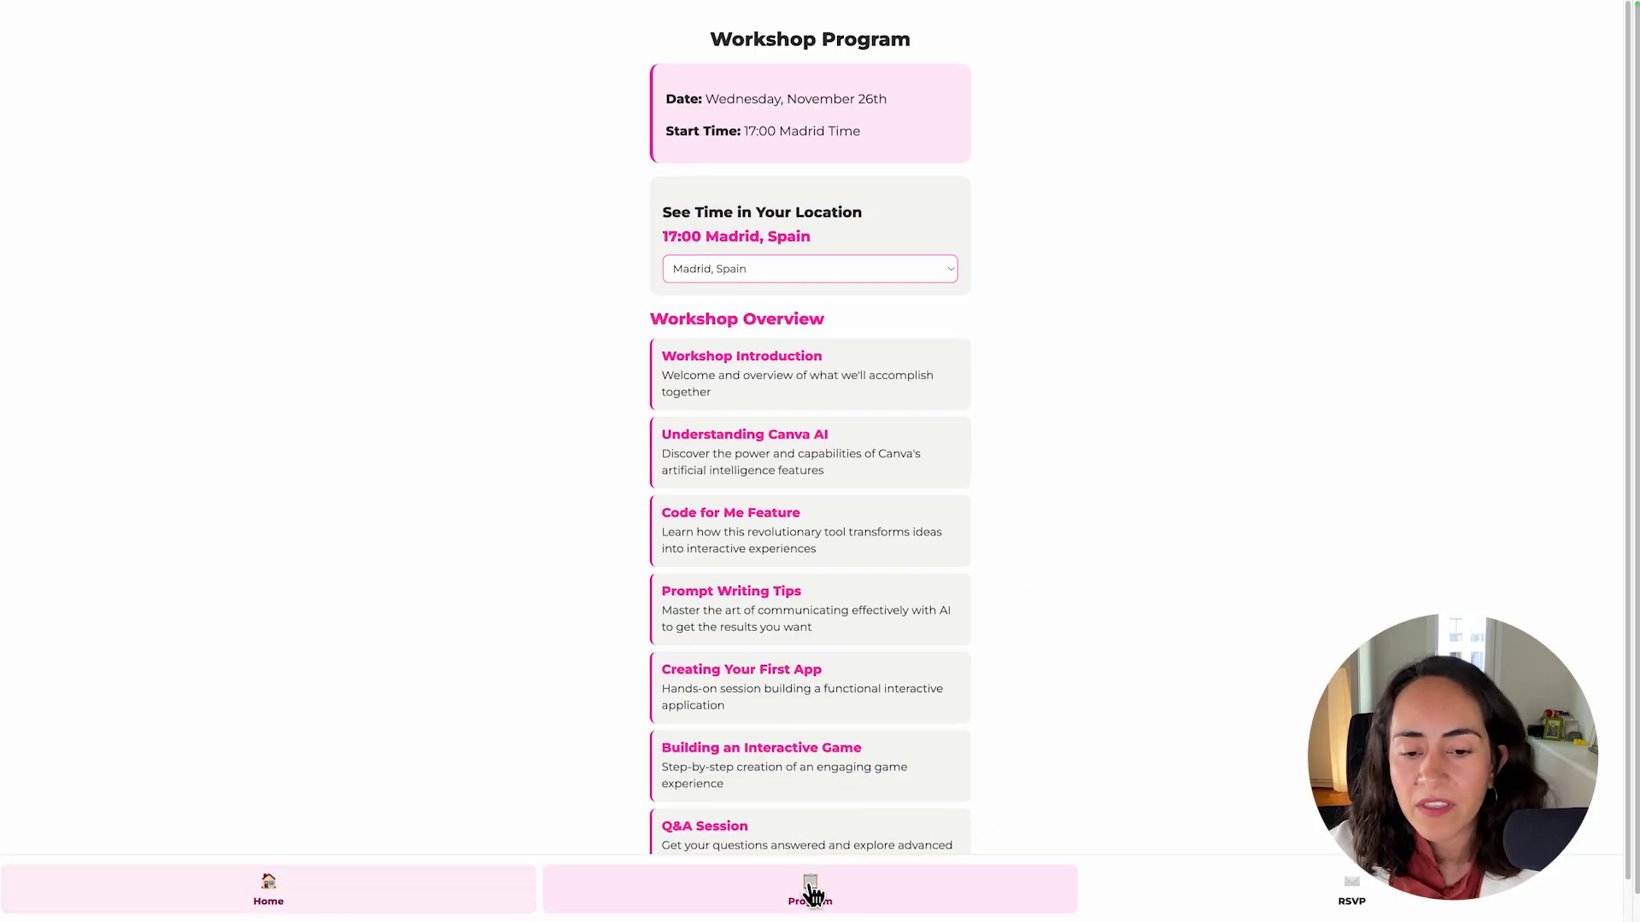
left_click(1233, 889)
left_click(819, 888)
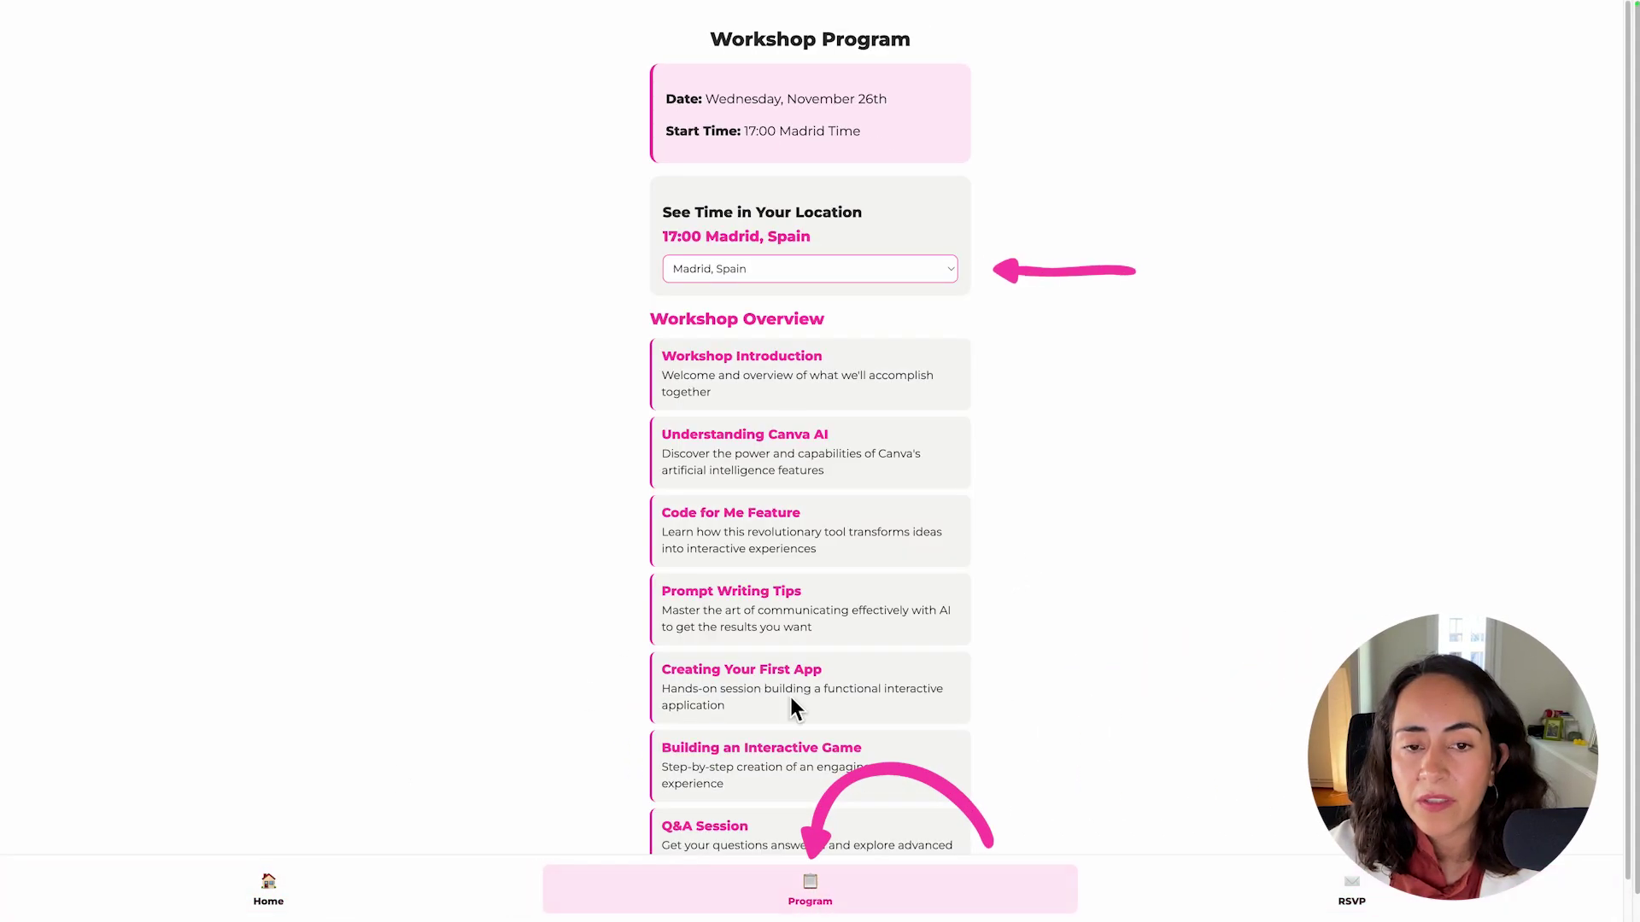
- Test the live Program page's location selector with New York, USA and London, UK
left_click(811, 271)
left_click(809, 286)
left_click(809, 269)
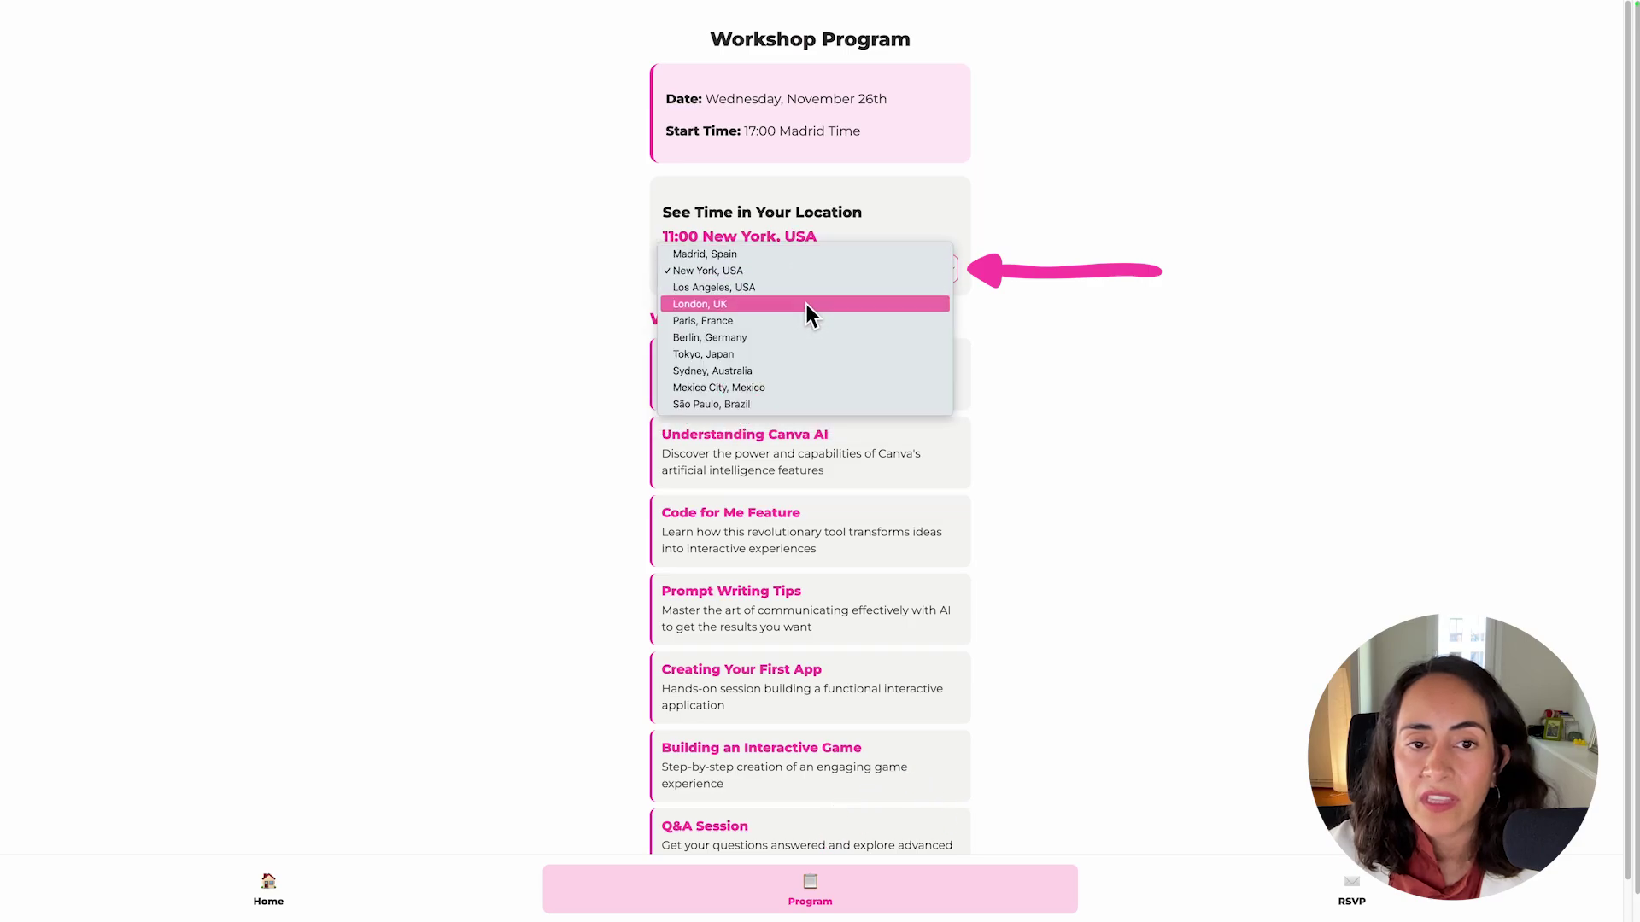
left_click(806, 304)
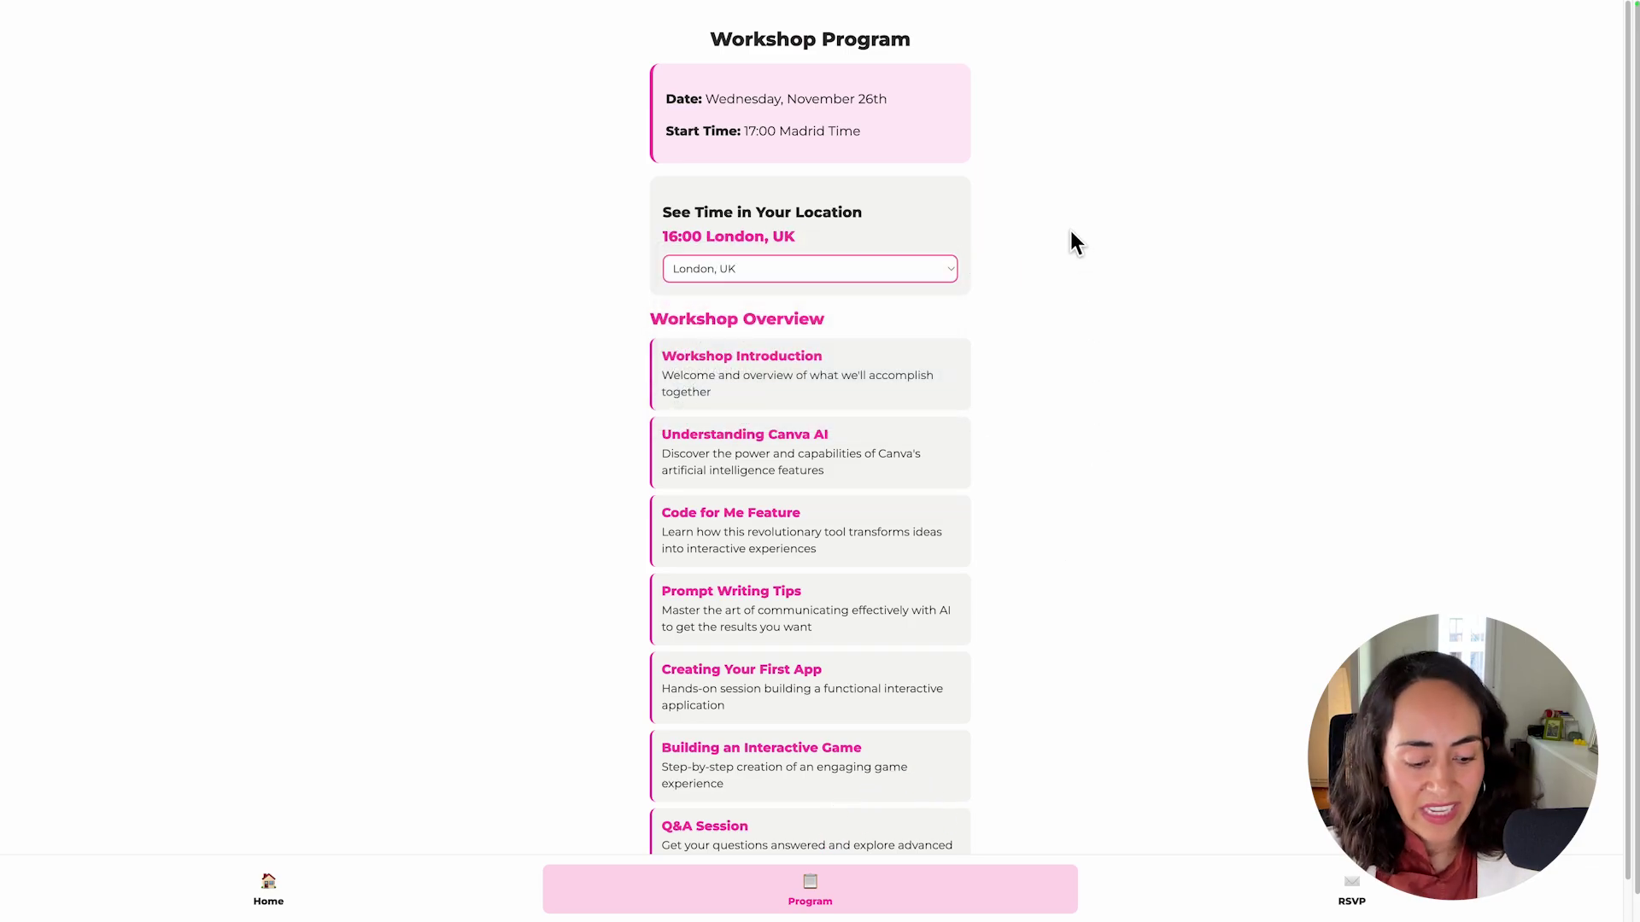
- Exit full-screen view, test the live RSVP page's sign-up link, and return to the workshop site to check its address
key("ctrl+super+f")
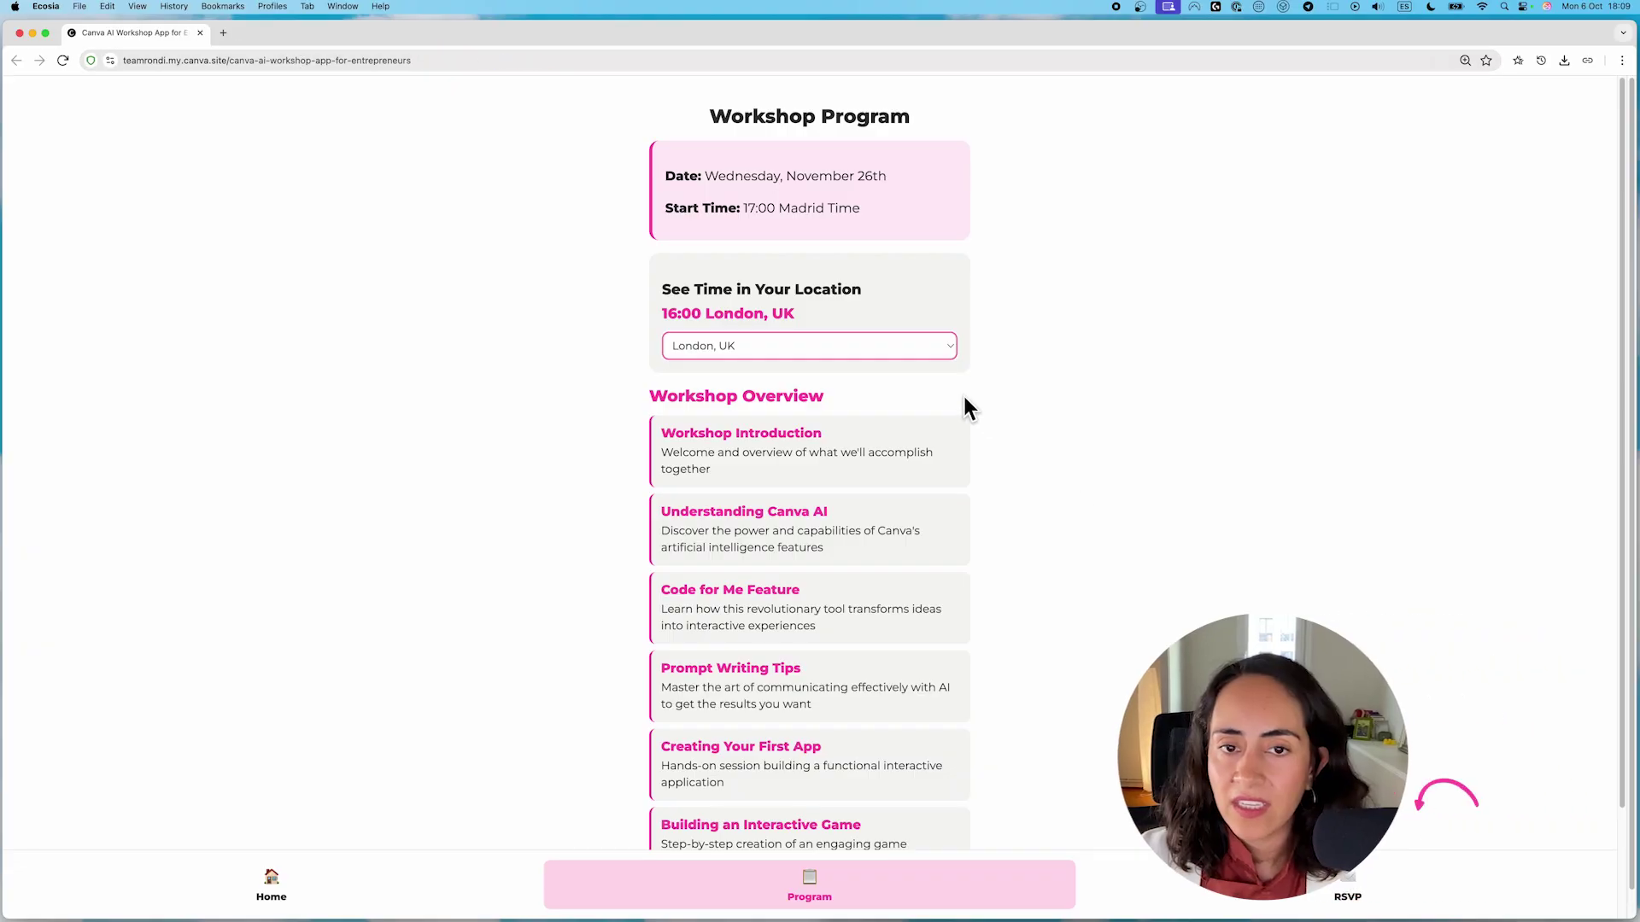
left_click(1347, 886)
left_click(882, 795)
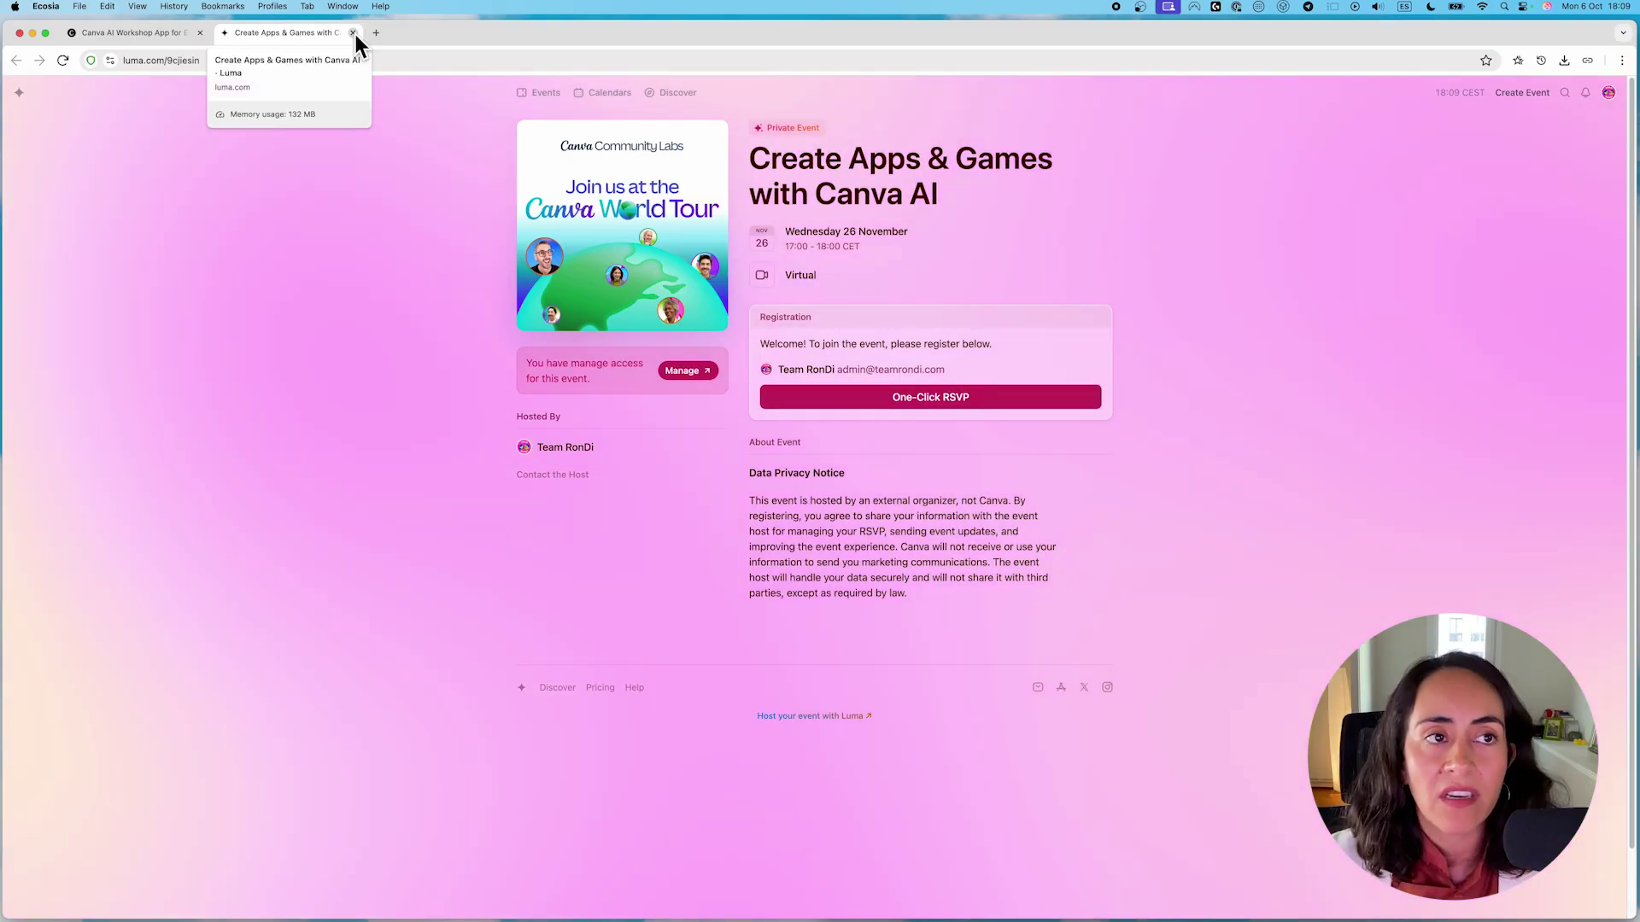
left_click(353, 32)
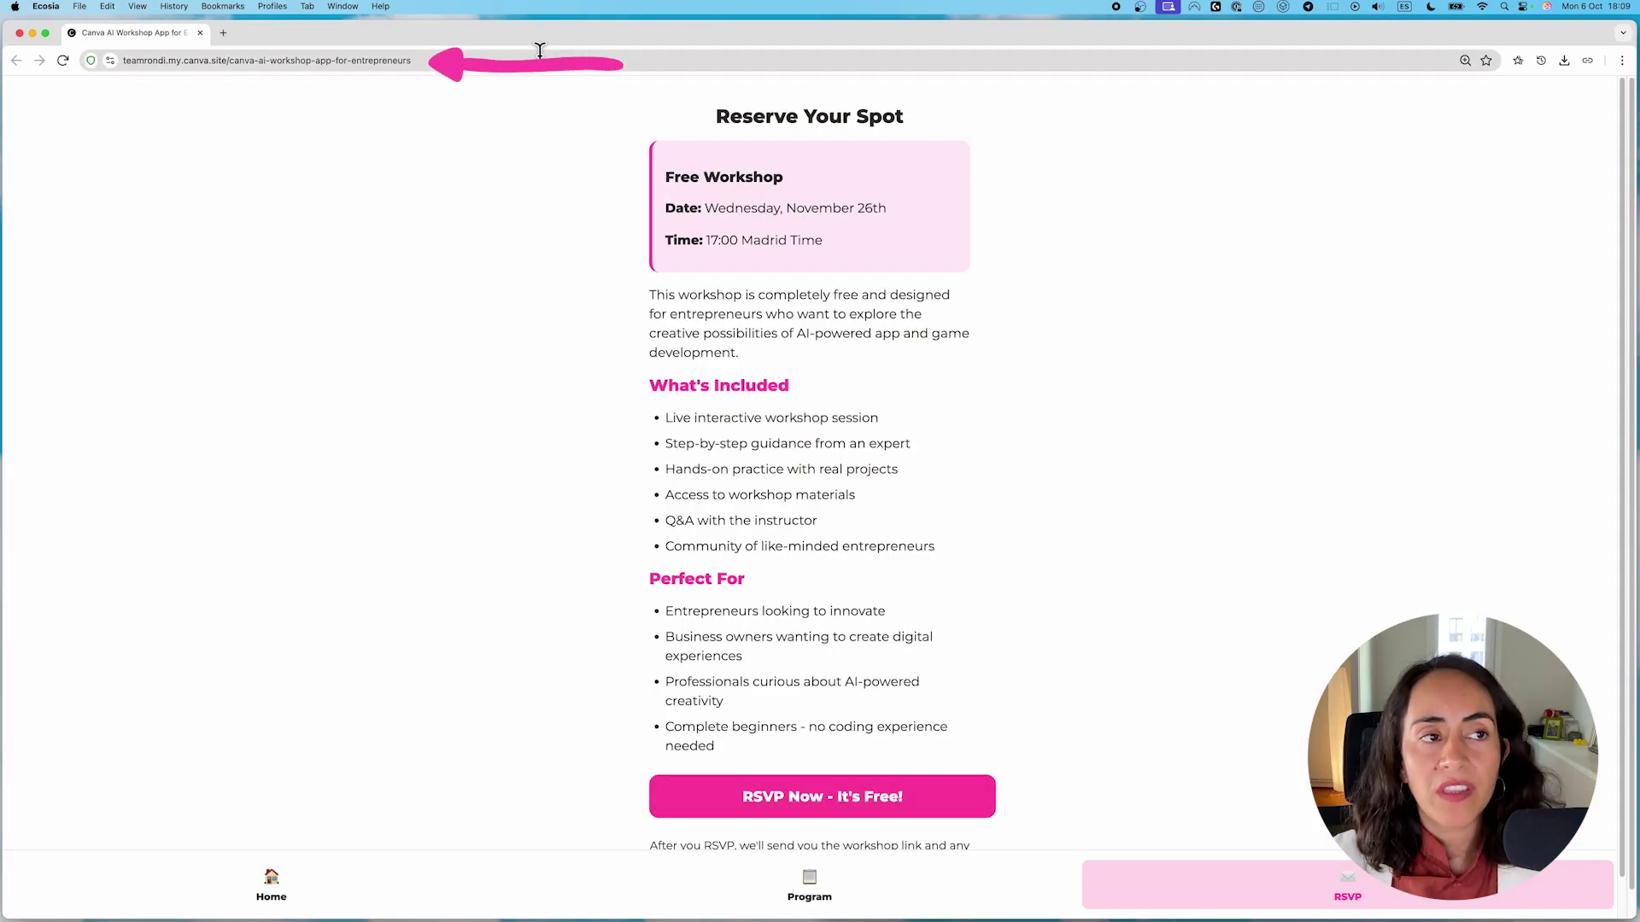
left_click_drag(412, 61, 302, 63)
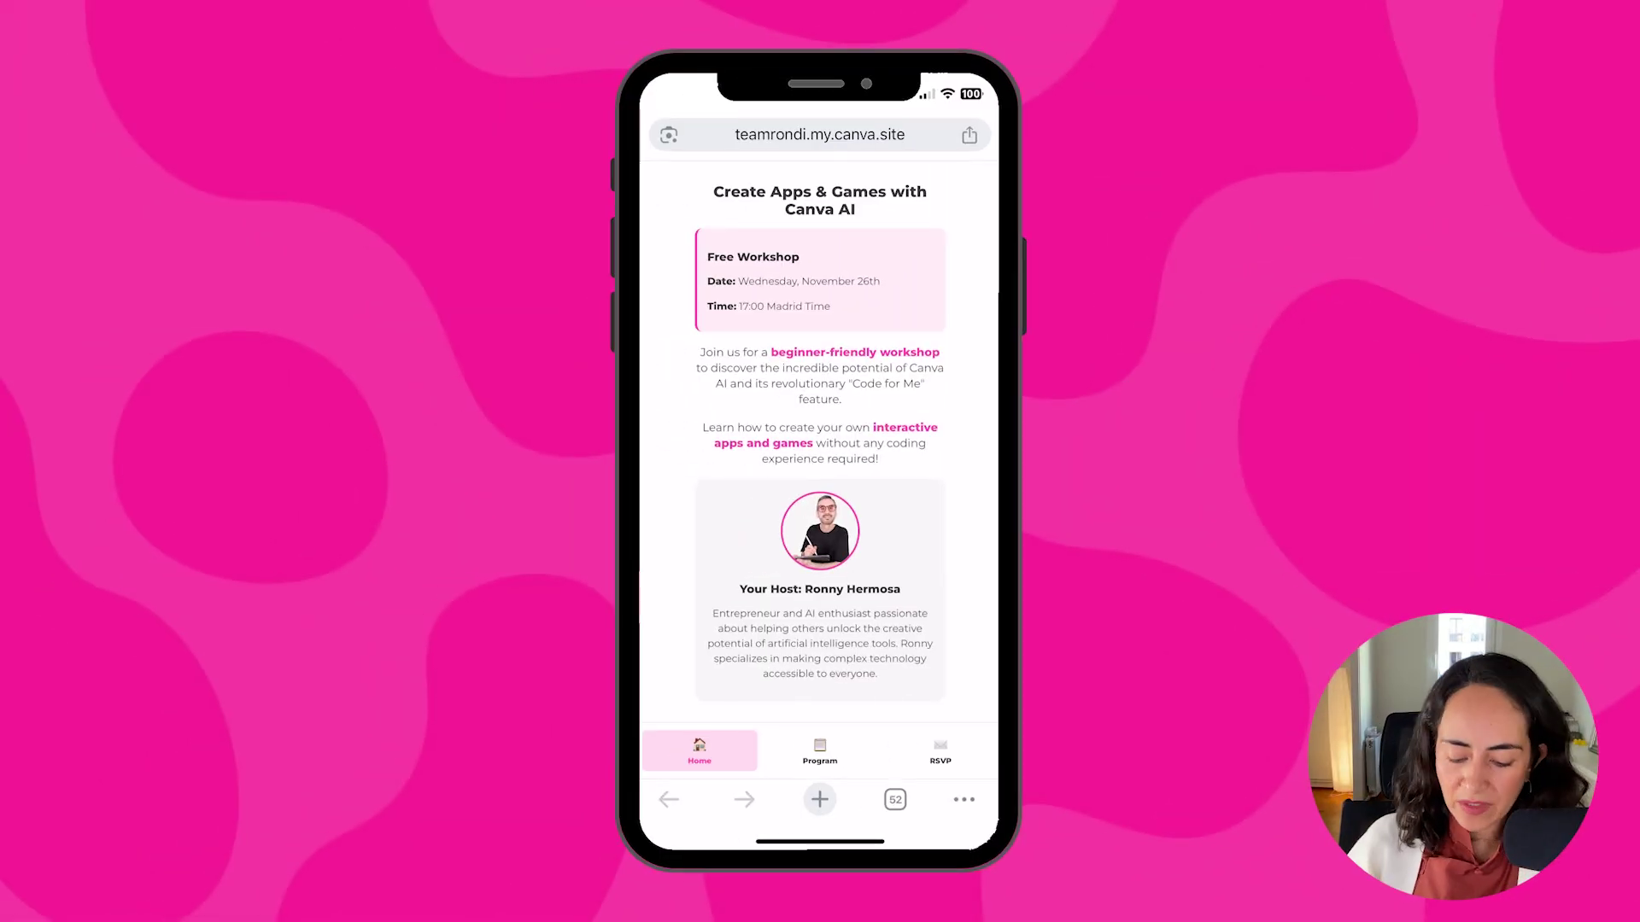
- On a phone, check the live site's Program page and location selector, and try the RSVP page's sign-up link
left_click(820, 752)
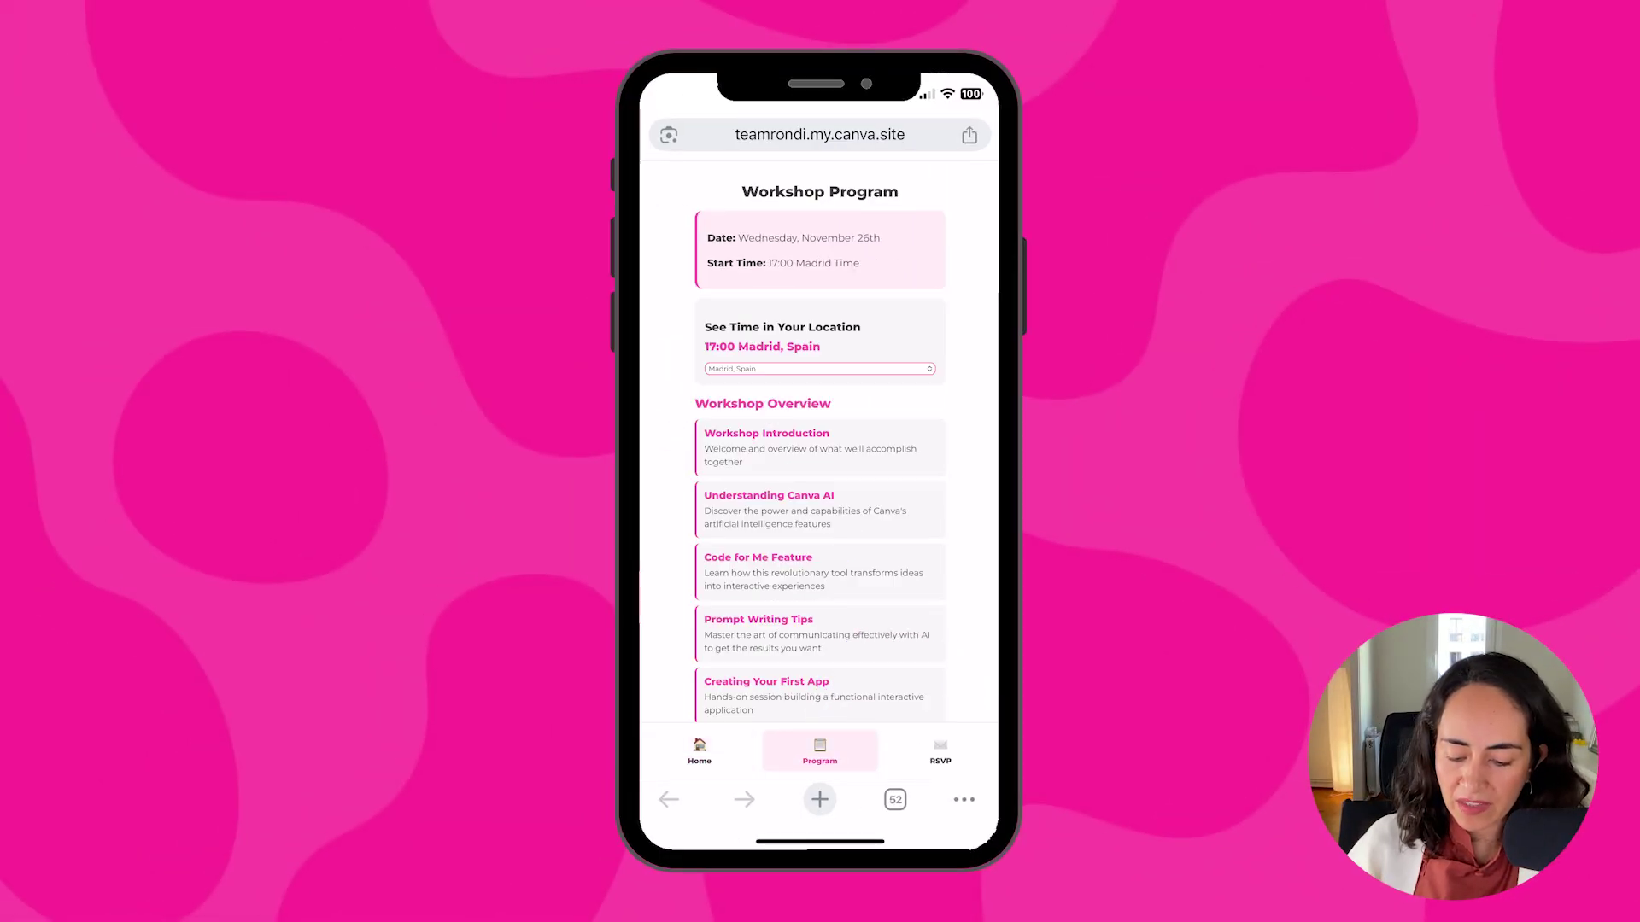
scroll(818, 470, "down", 2)
scroll(818, 470, "up", 2)
left_click(818, 363)
left_click(769, 527)
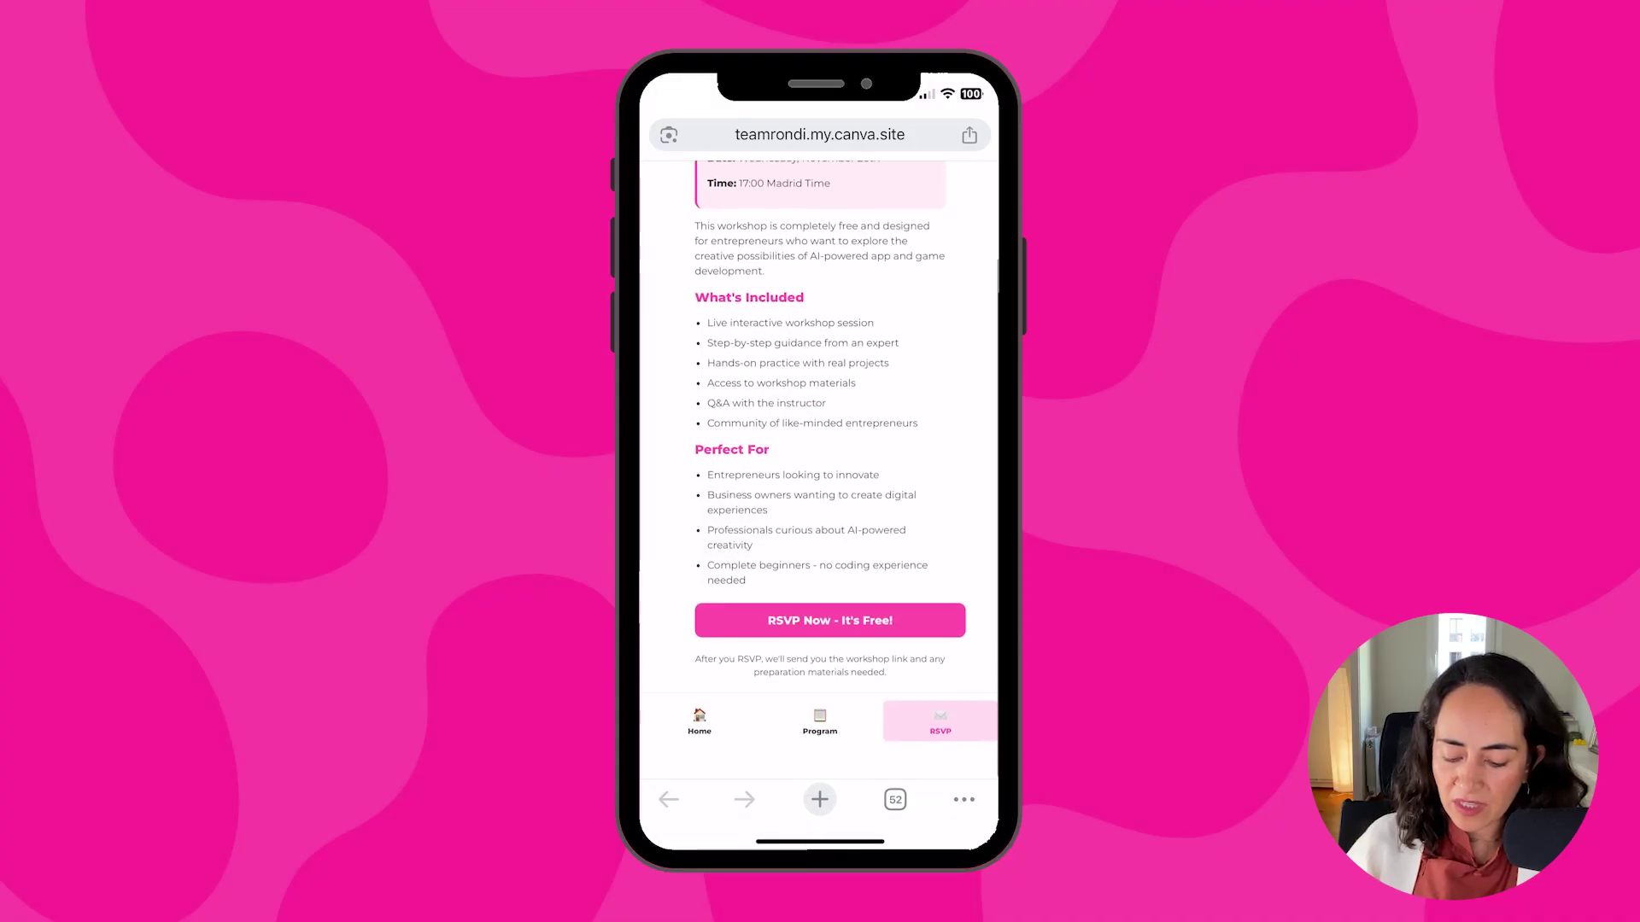
left_click(830, 646)
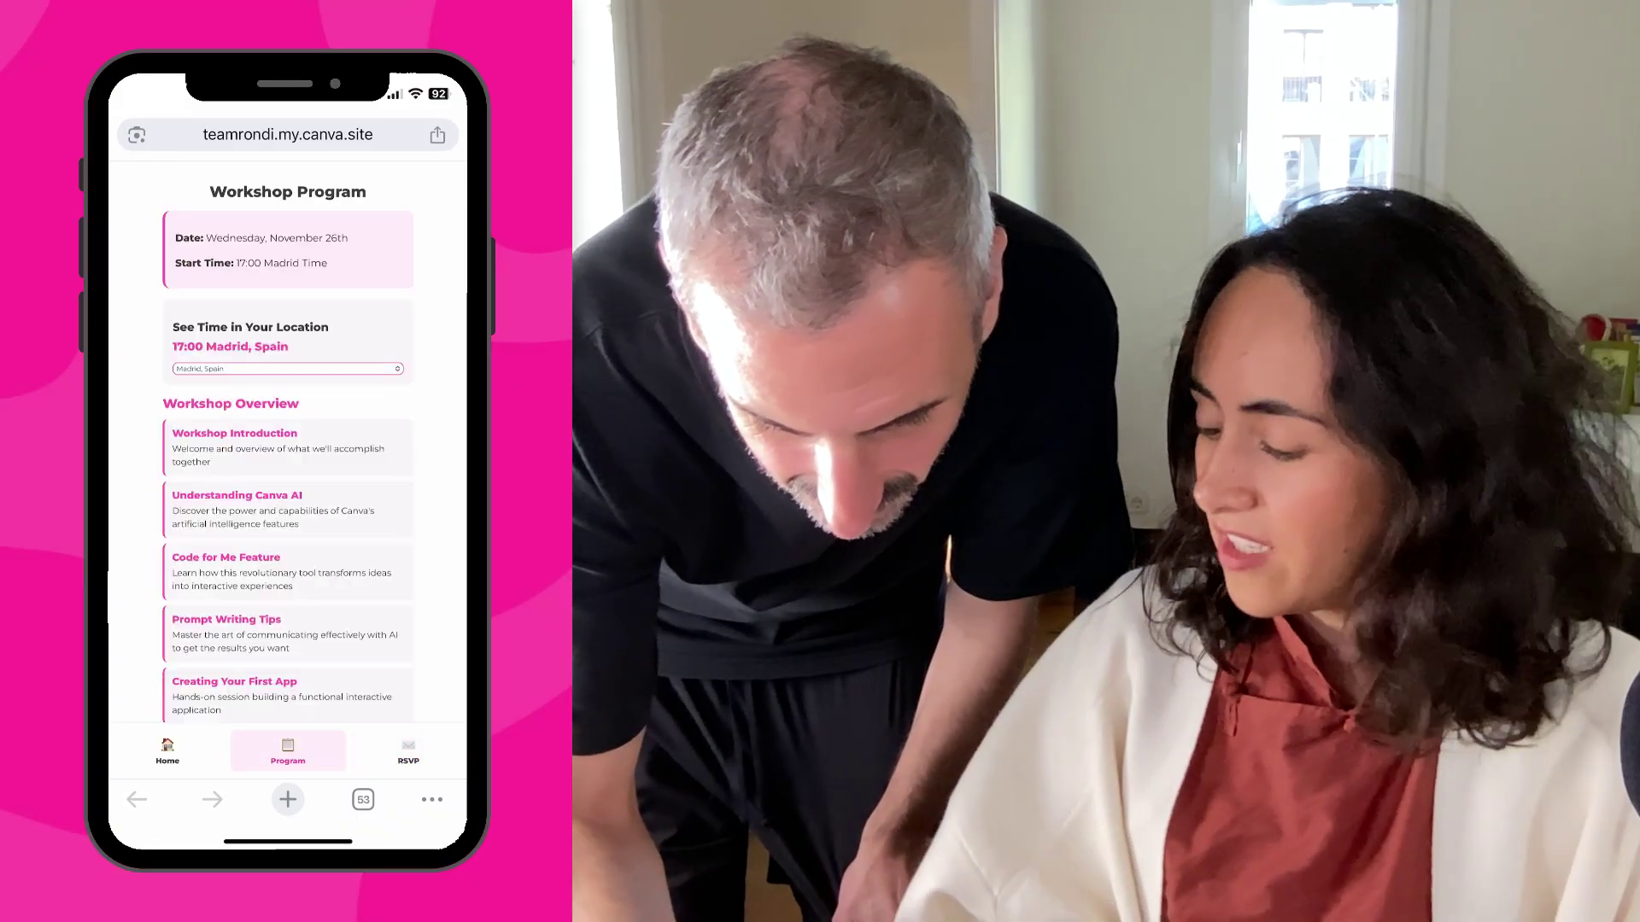
- On the phone, switch the Program page's location to London, UK and Tokyo, Japan, and look through the workshop overview
left_click(242, 540)
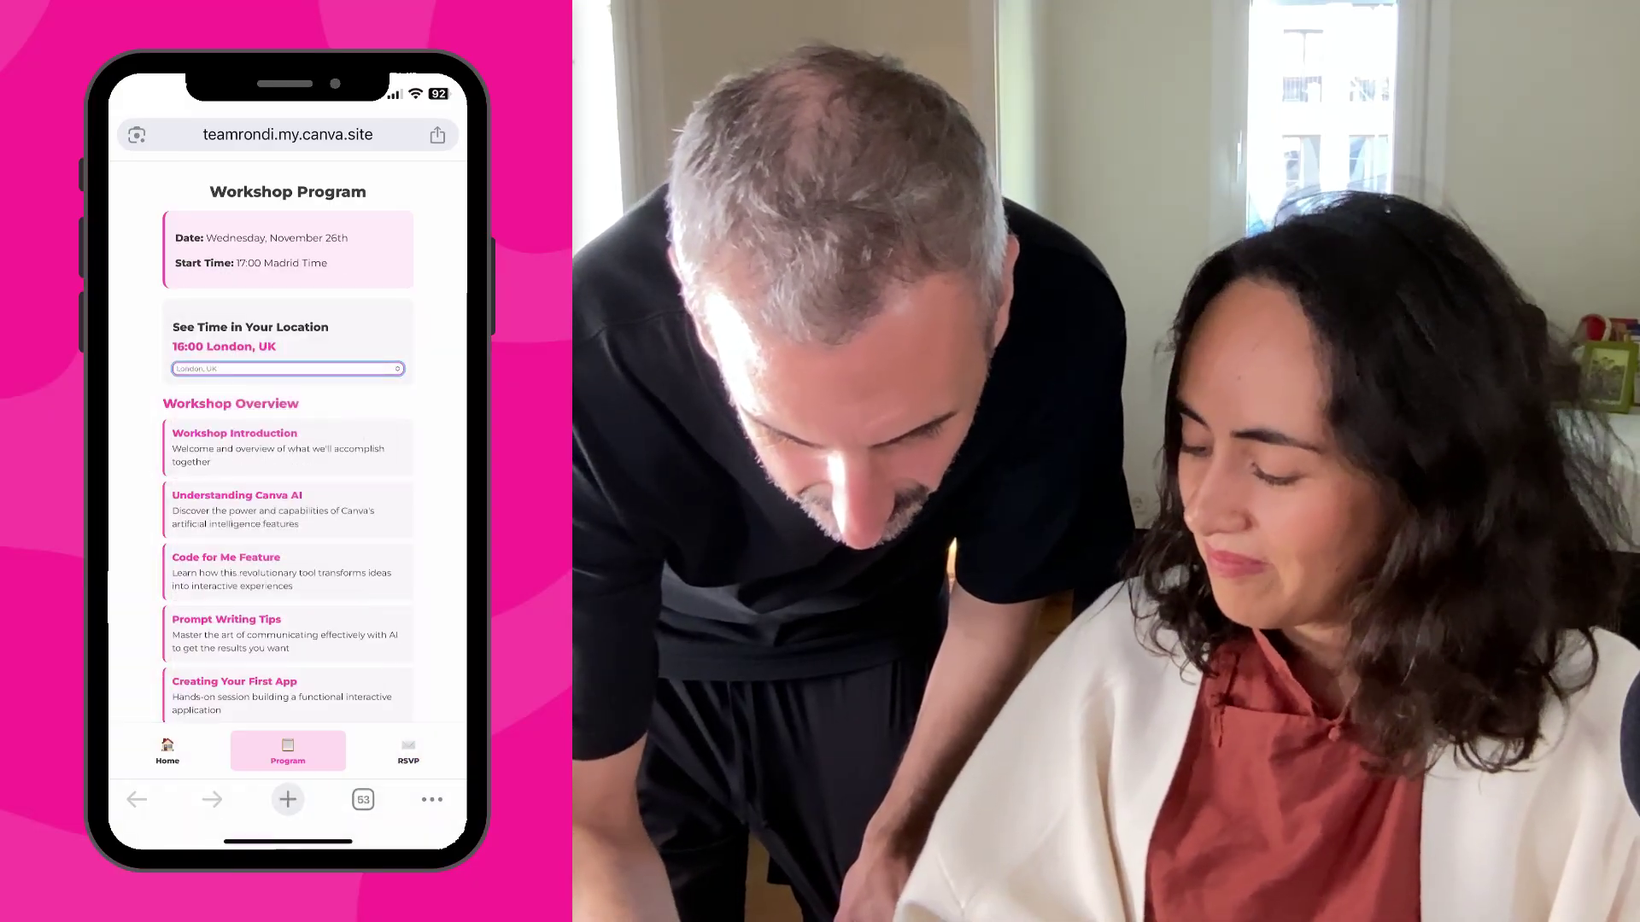
left_click(288, 368)
left_click(248, 663)
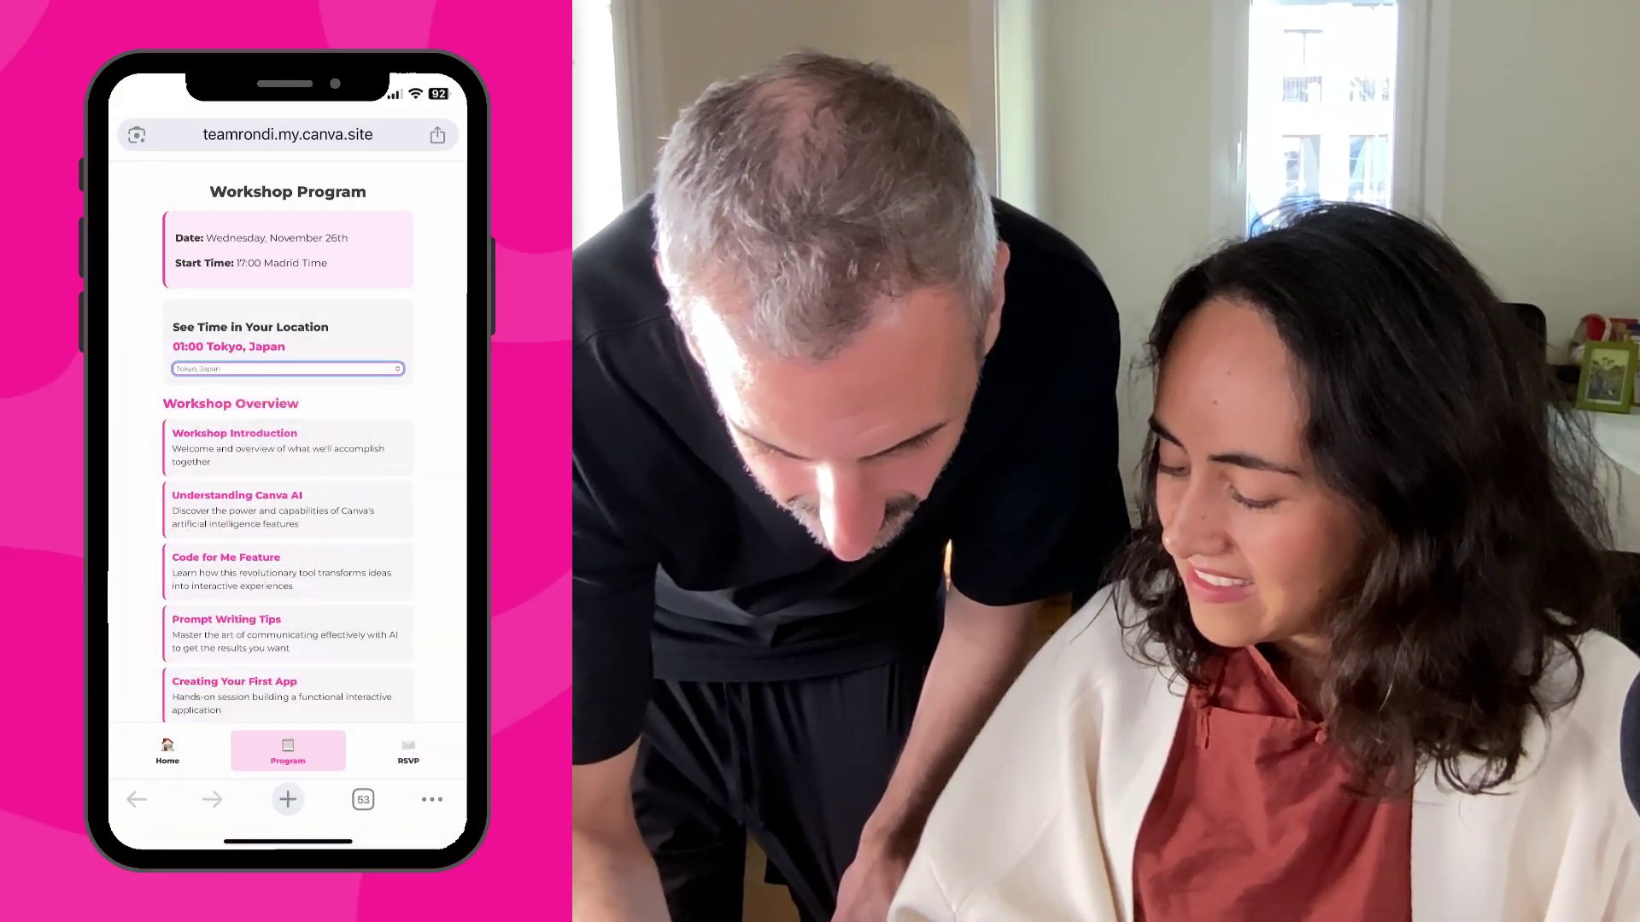
scroll(288, 444, "down", 4)
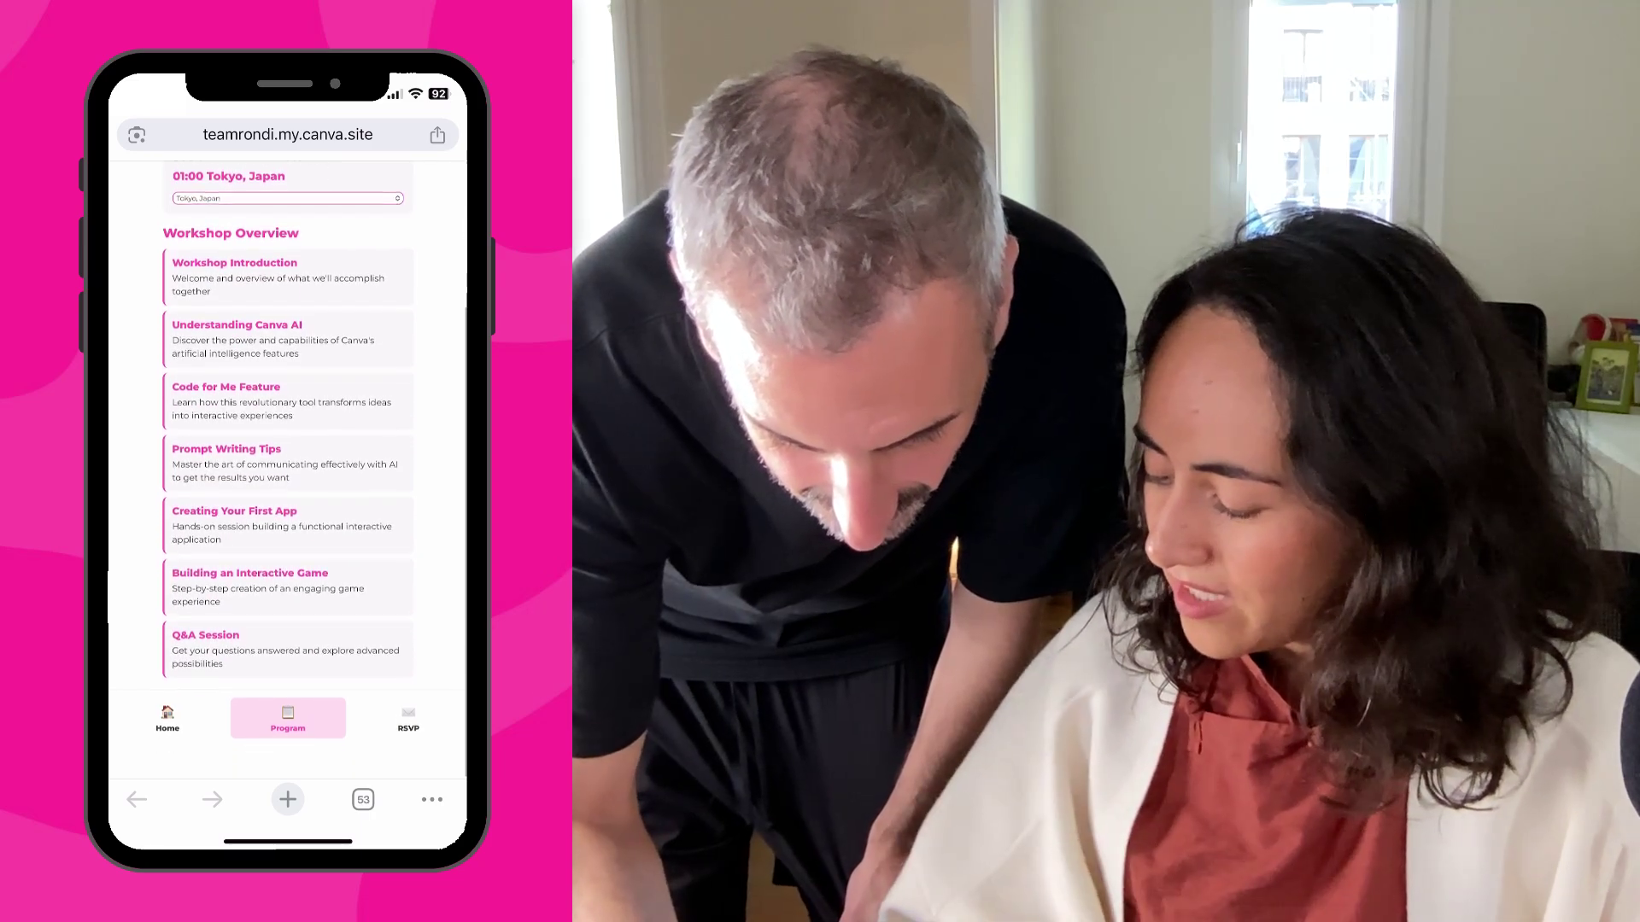
scroll(287, 470, "up", 3)
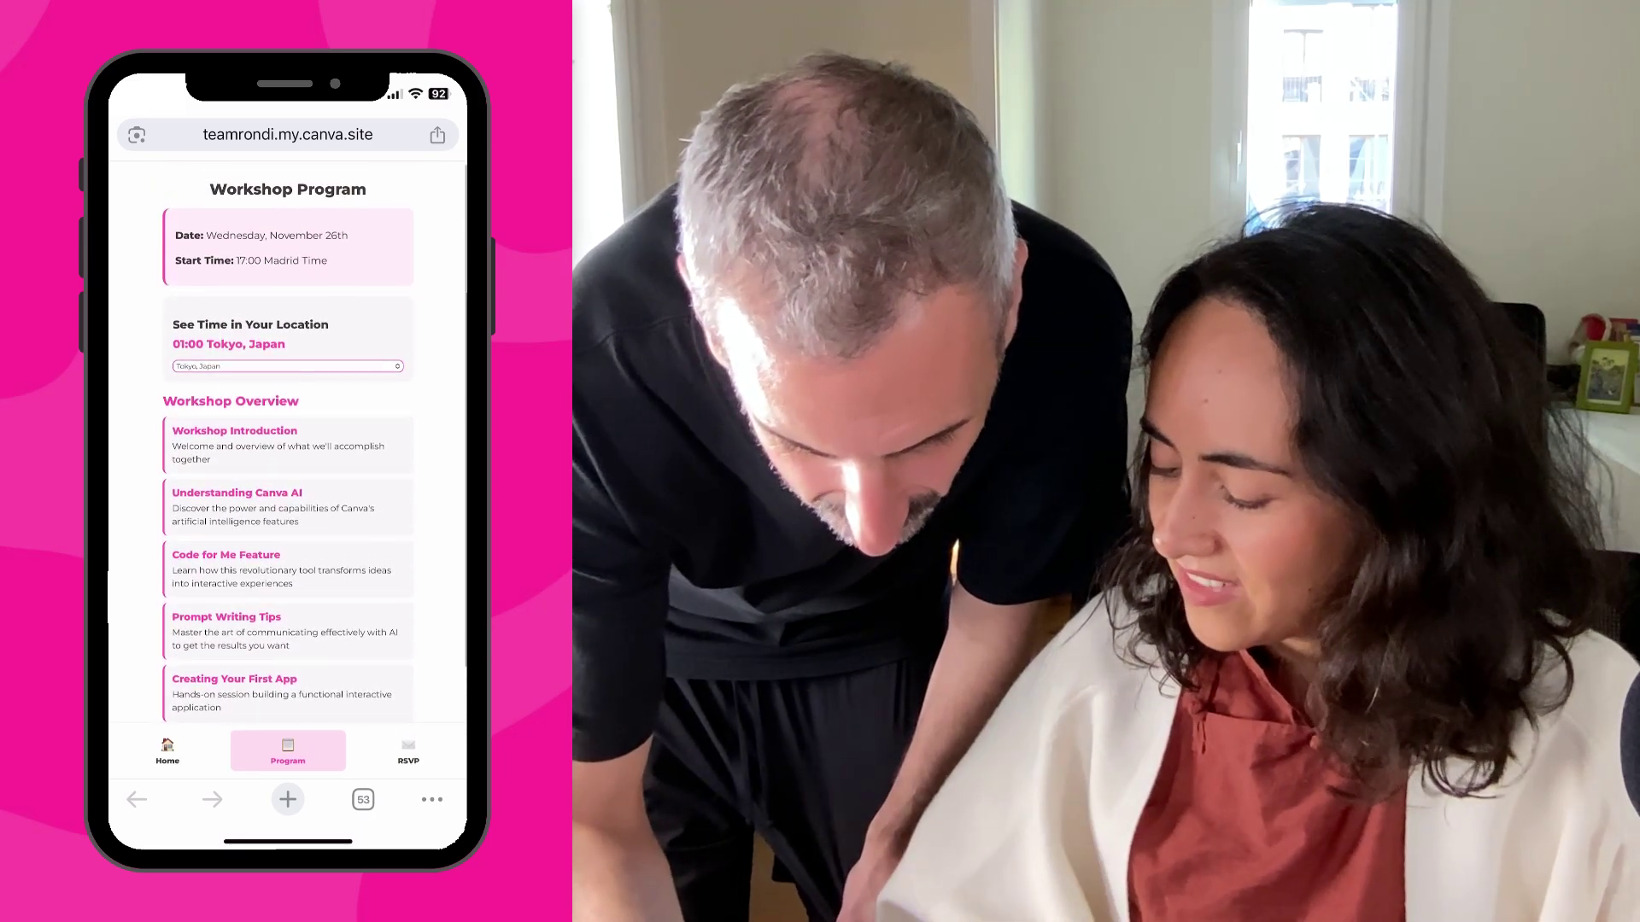
- Go to the RSVP page on the phone and follow its free sign-up link to the event registration page
left_click(408, 751)
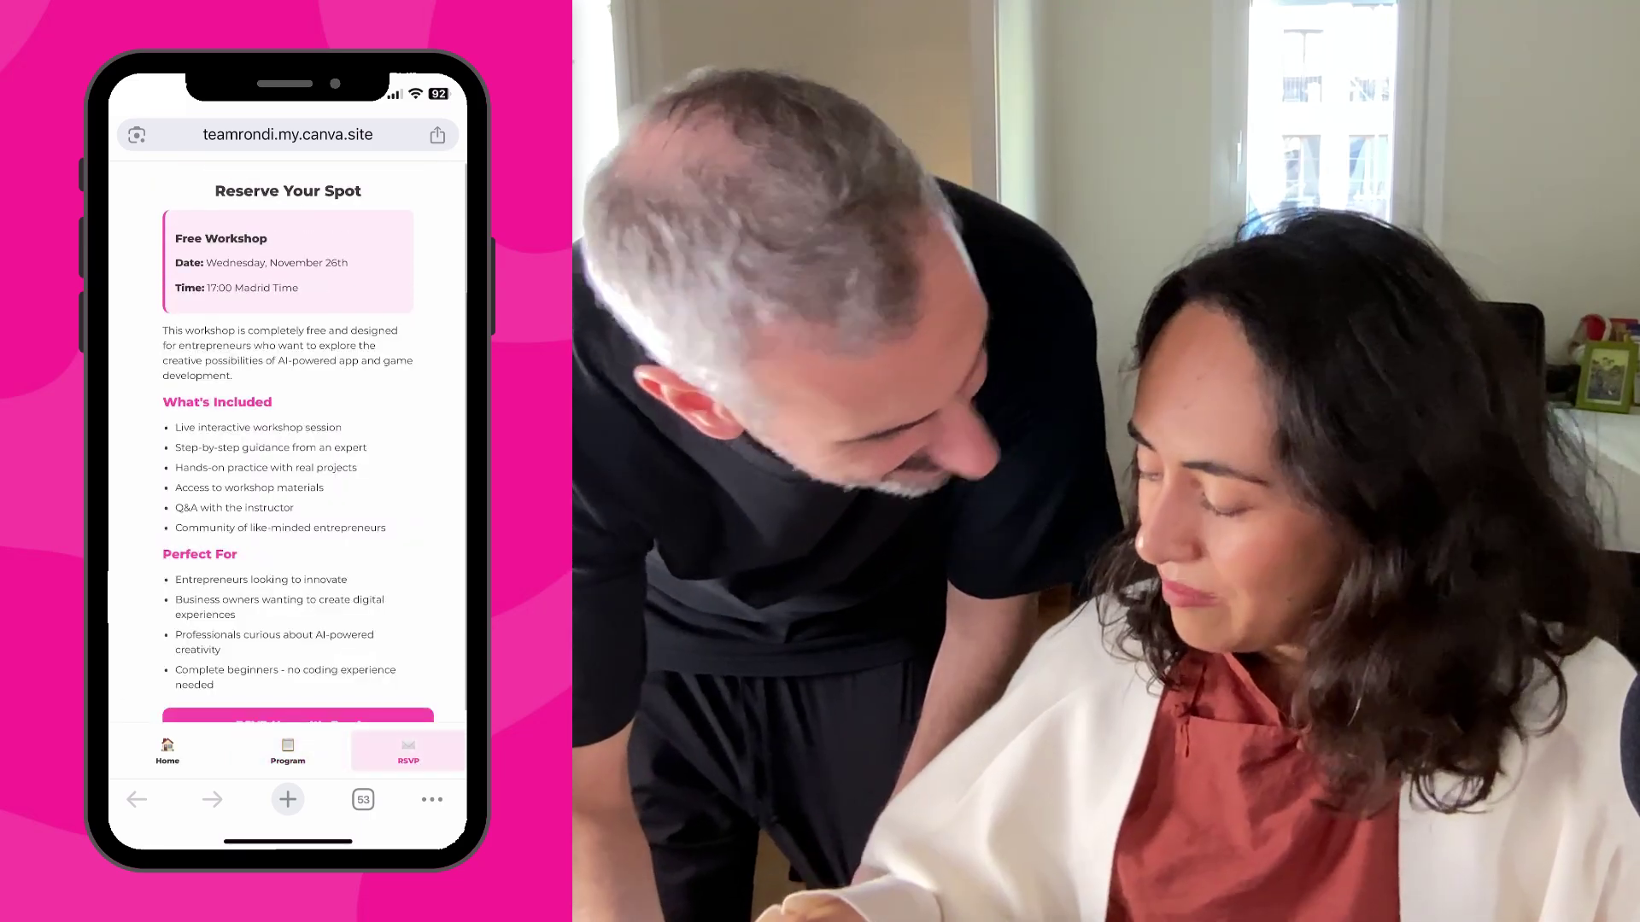
scroll(288, 444, "down", 2)
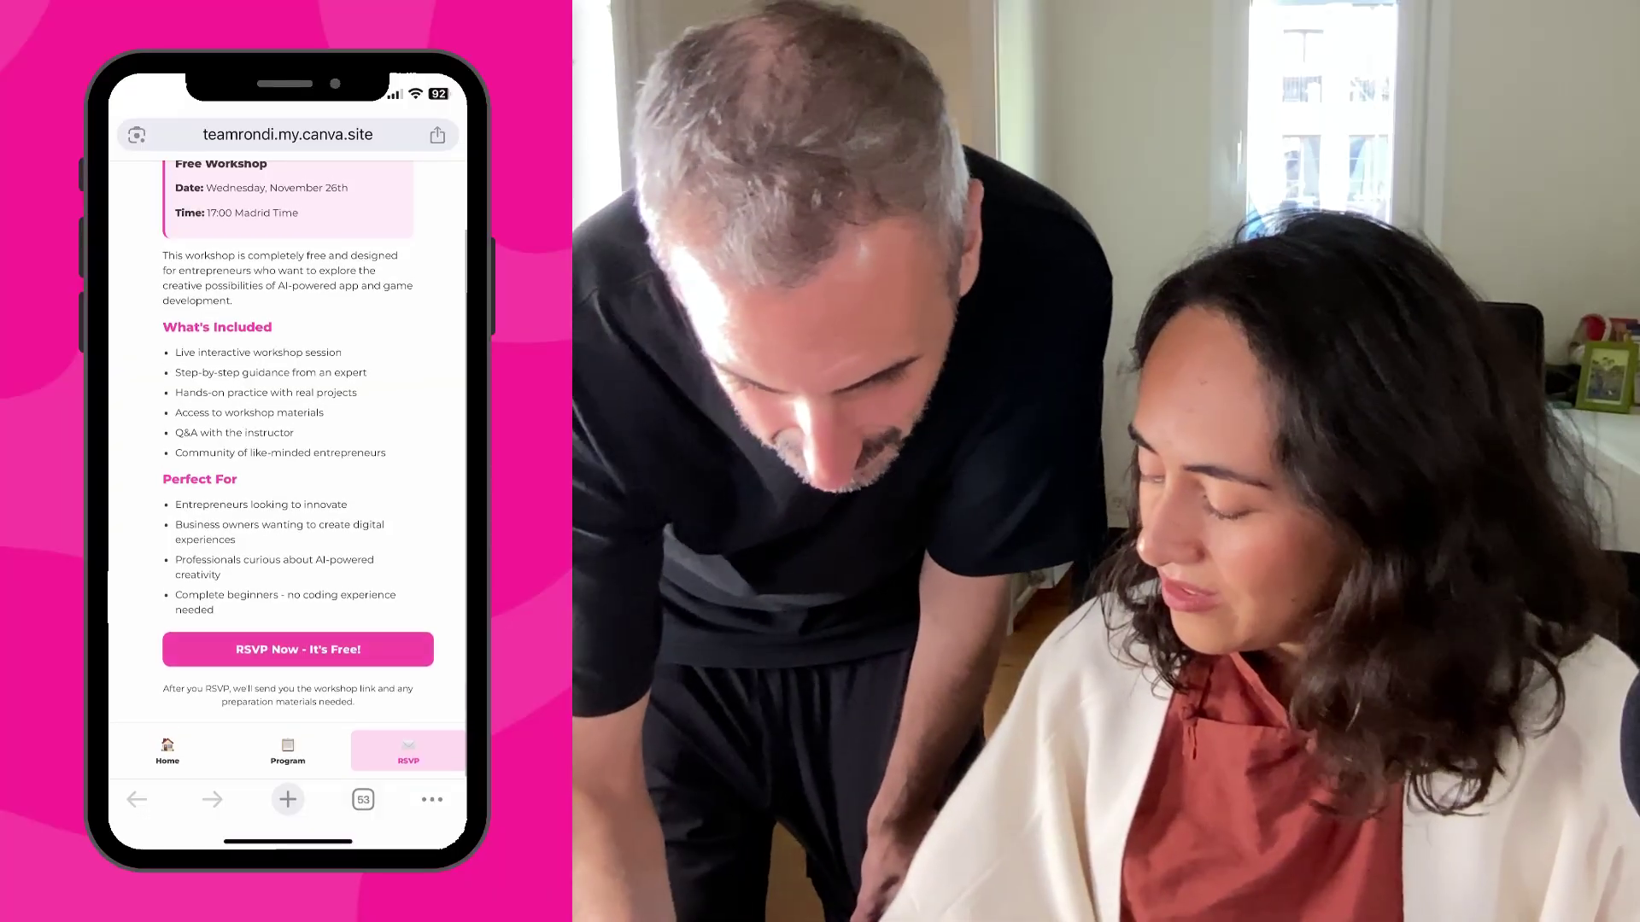
left_click(298, 649)
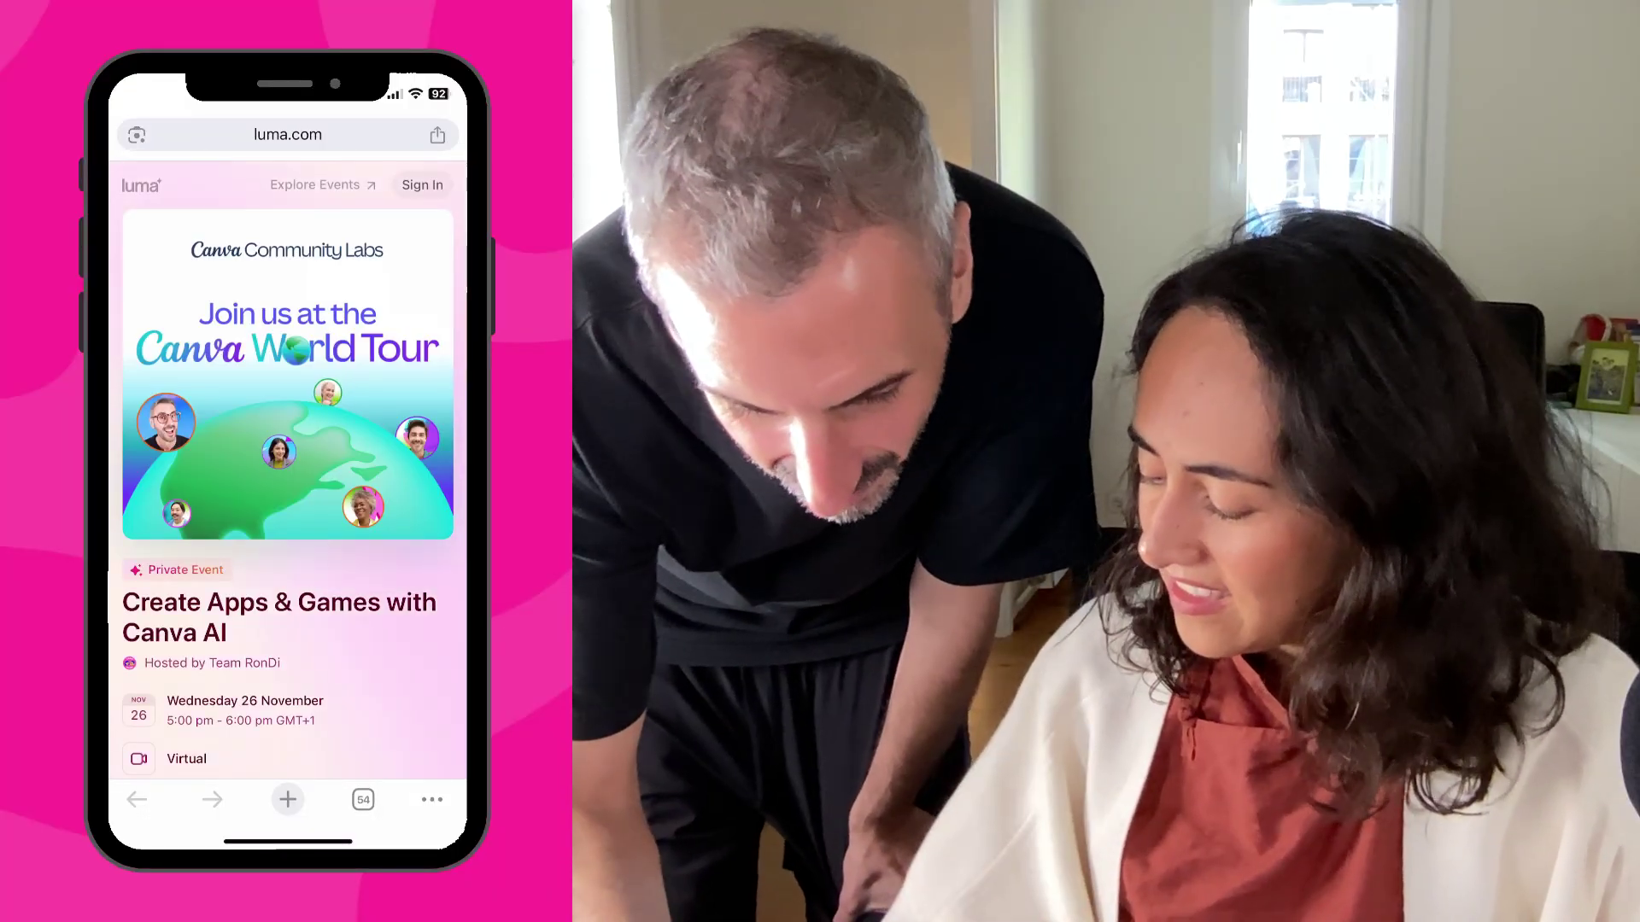